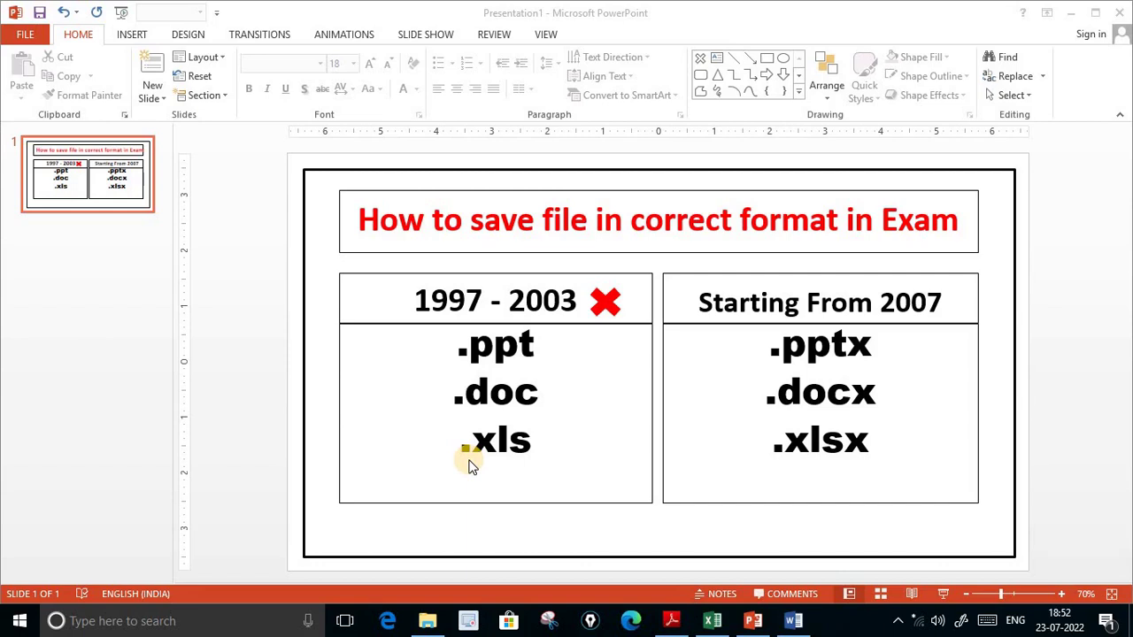
Bring up sample 2022.pdf in Adobe Reader and read through the exam paper
left_click(670, 621)
scroll(566, 480, "up", 1)
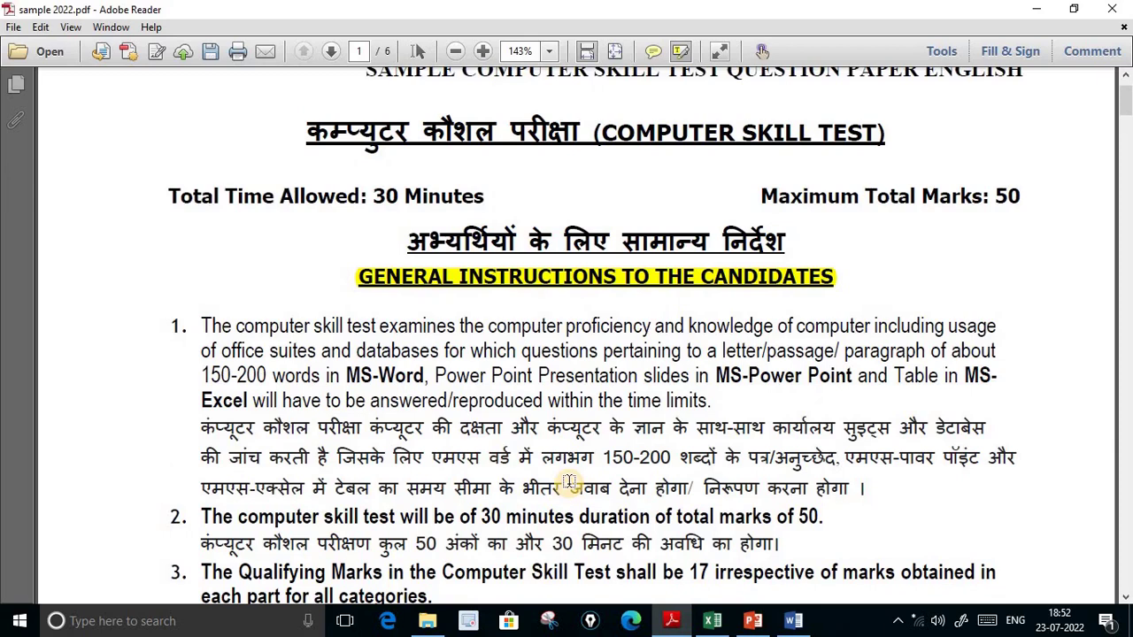
scroll(569, 481, "up", 2)
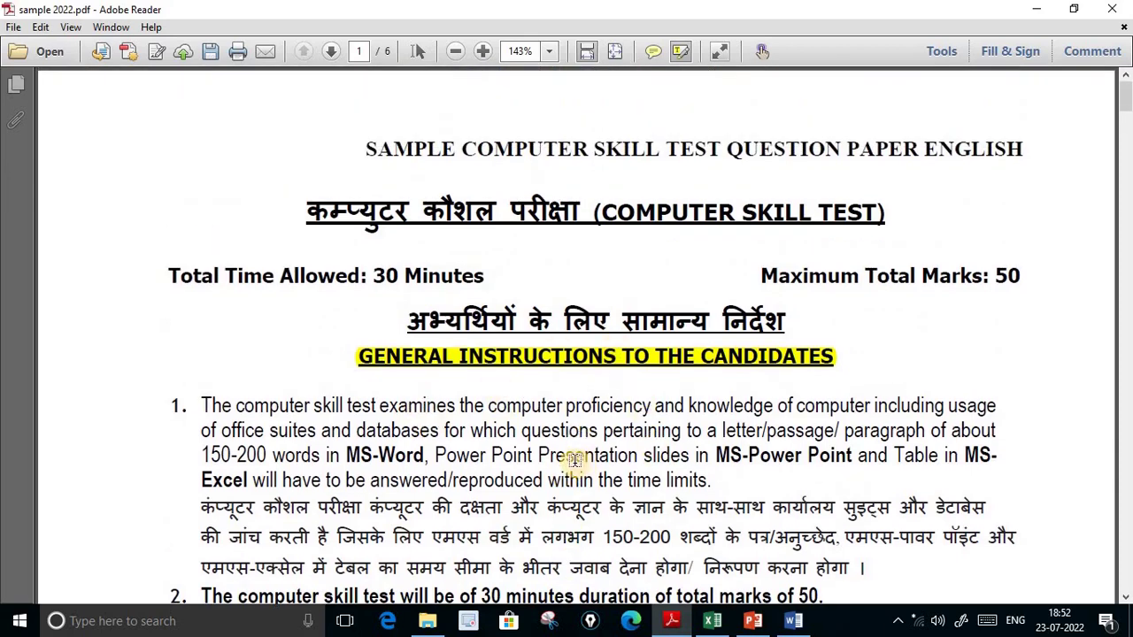
scroll(574, 459, "down", 1)
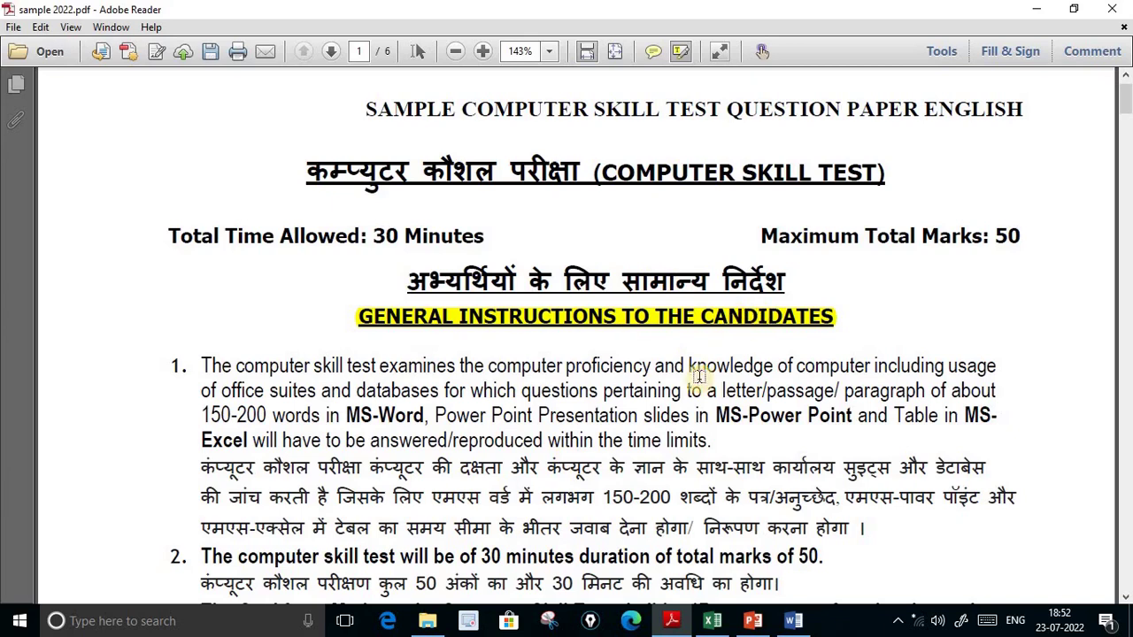
scroll(687, 444, "down", 2)
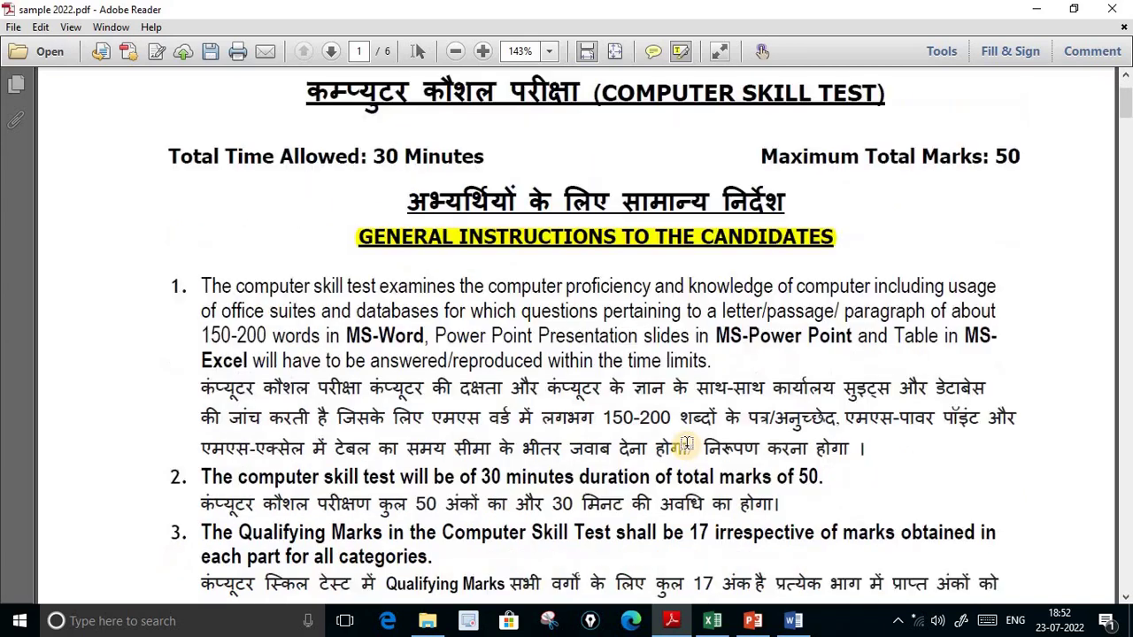
scroll(686, 444, "down", 2)
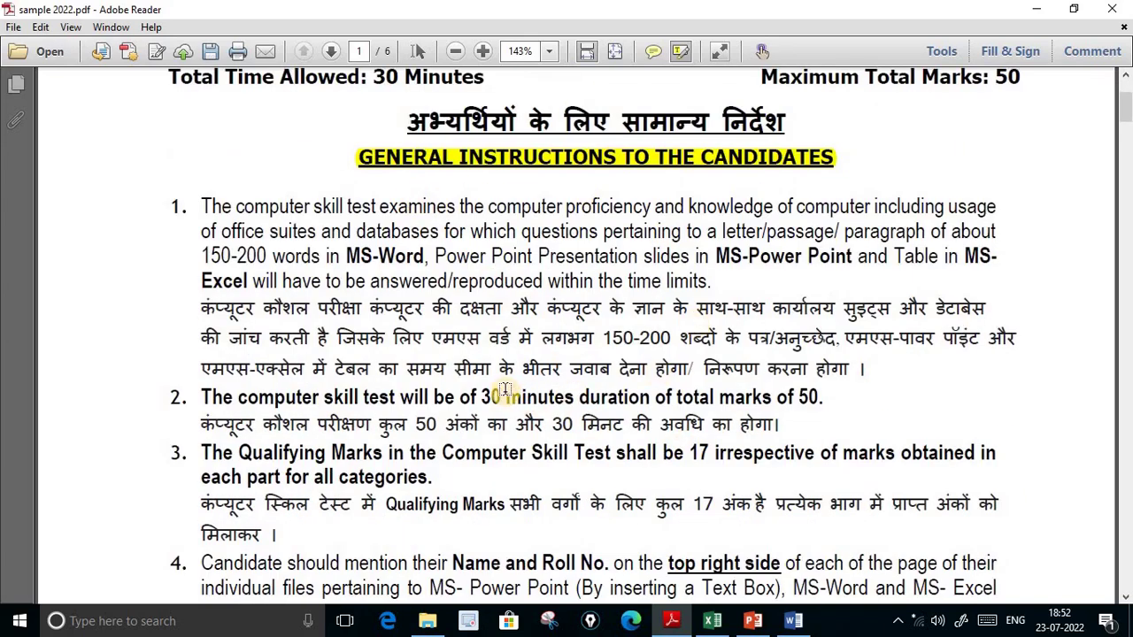
scroll(507, 391, "down", 4)
scroll(521, 425, "down", 1)
scroll(521, 425, "down", 3)
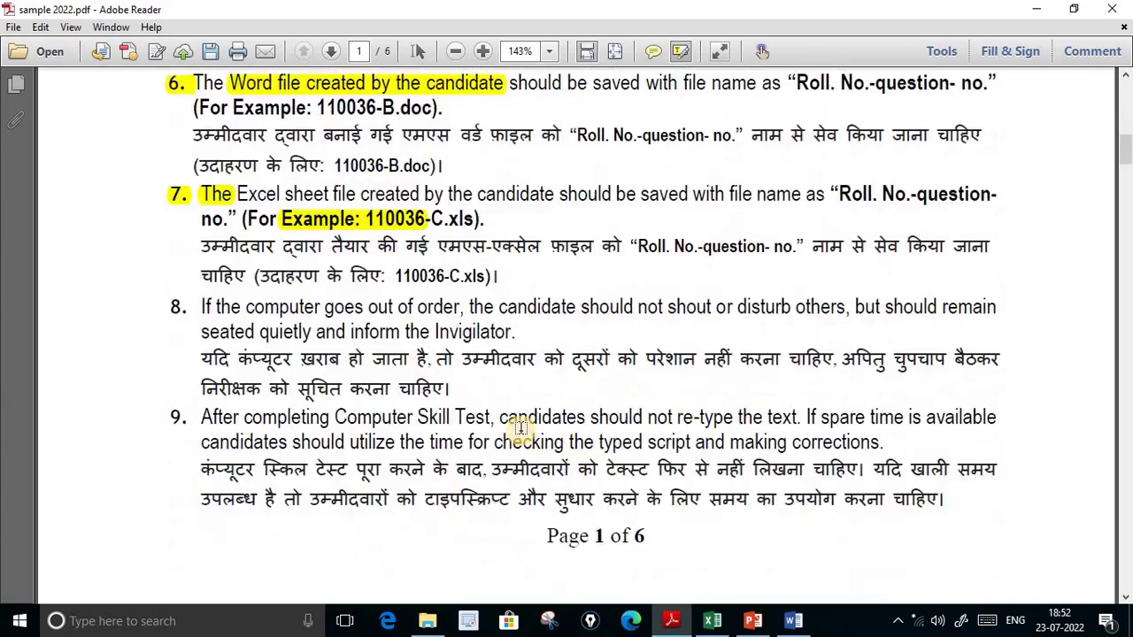
scroll(521, 428, "down", 1)
scroll(521, 428, "down", 1)
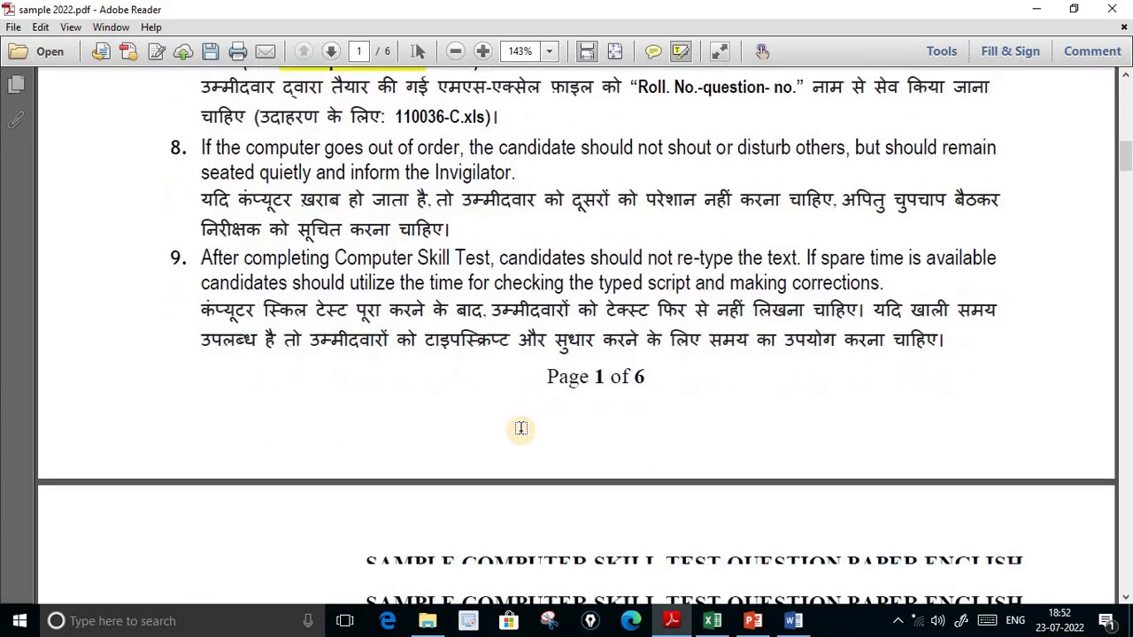
scroll(521, 428, "down", 3)
scroll(521, 428, "down", 2)
scroll(522, 429, "down", 1)
scroll(522, 428, "down", 3)
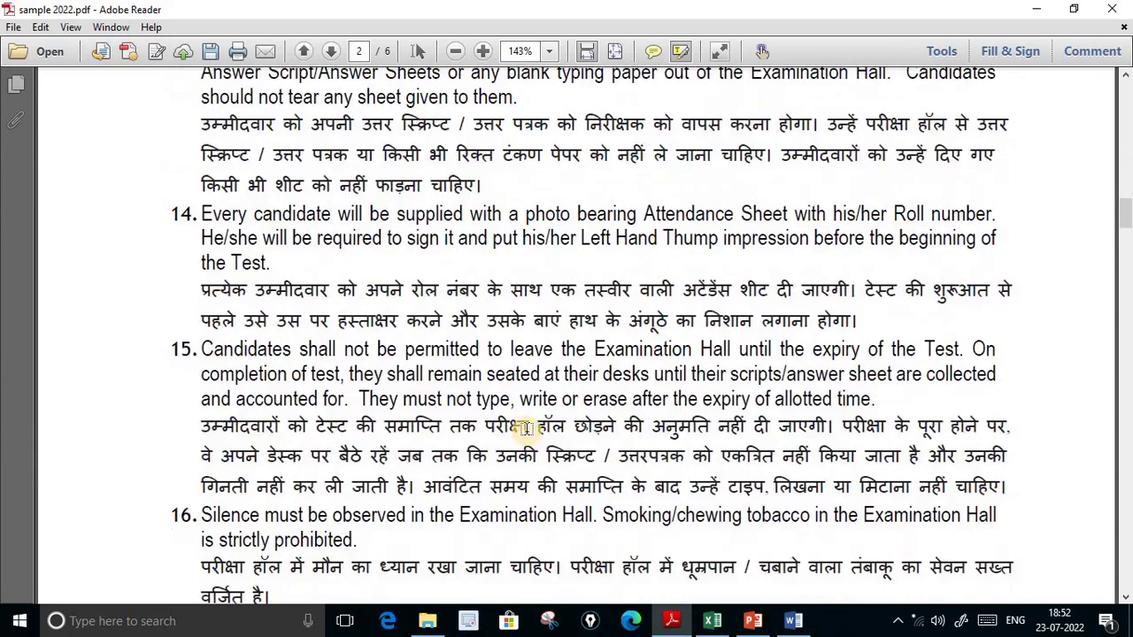
scroll(527, 430, "down", 2)
scroll(531, 432, "down", 1)
scroll(535, 435, "down", 1)
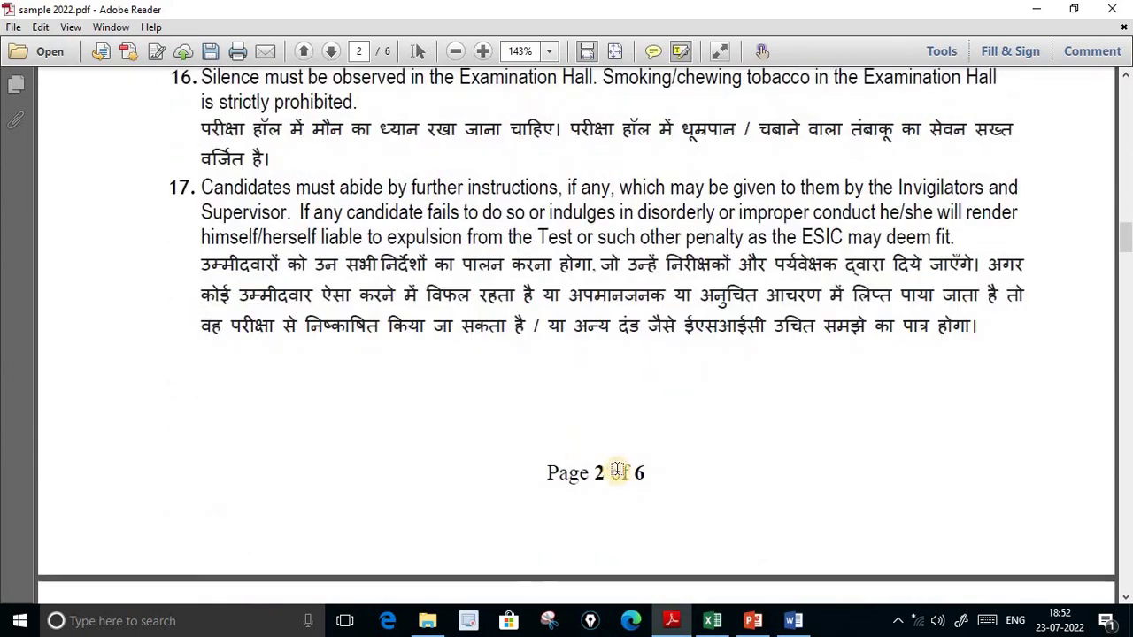
scroll(620, 469, "down", 2)
scroll(624, 463, "up", 5)
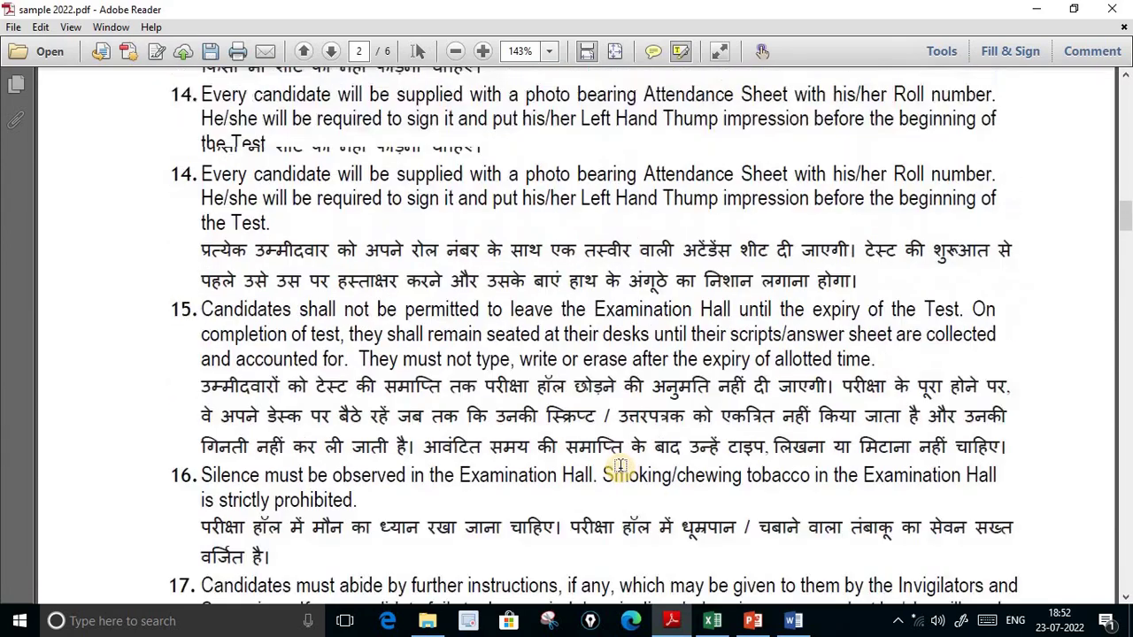
scroll(625, 464, "up", 1)
scroll(622, 466, "up", 4)
scroll(621, 467, "up", 1)
scroll(621, 467, "up", 4)
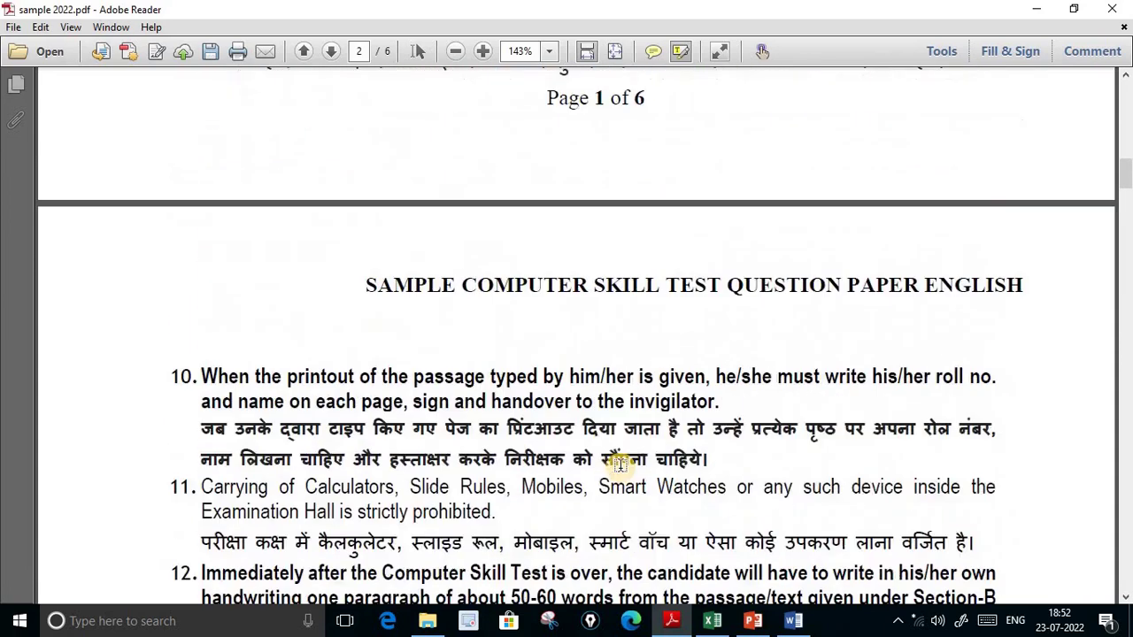
scroll(621, 466, "up", 2)
scroll(620, 466, "up", 3)
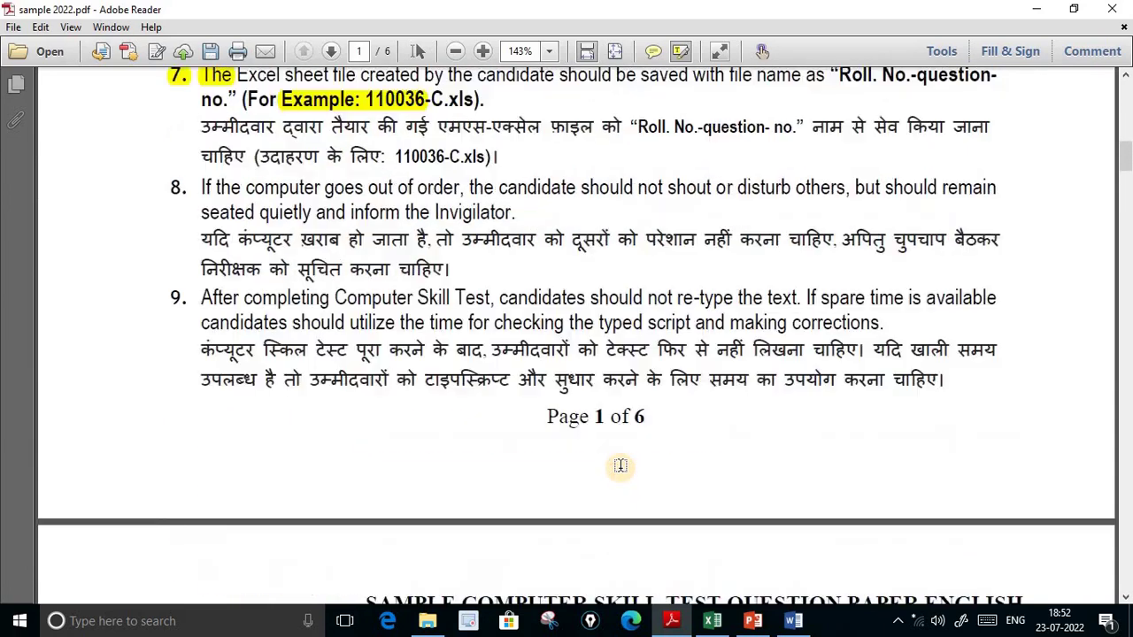
scroll(621, 465, "up", 2)
scroll(621, 466, "up", 1)
scroll(620, 466, "up", 1)
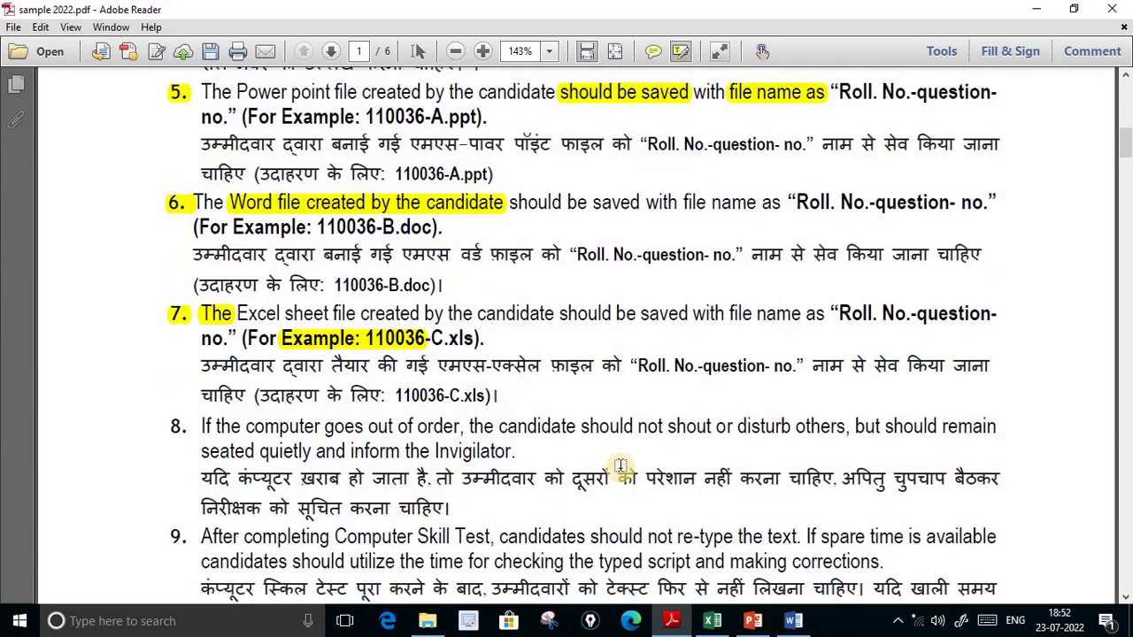
scroll(621, 466, "up", 3)
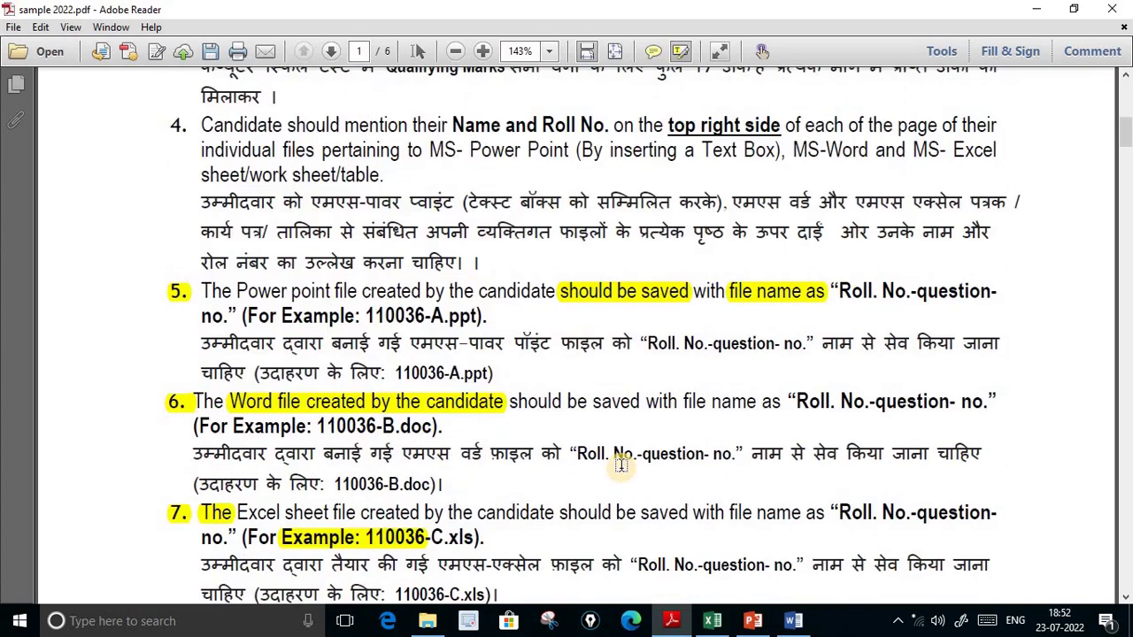
scroll(620, 466, "up", 3)
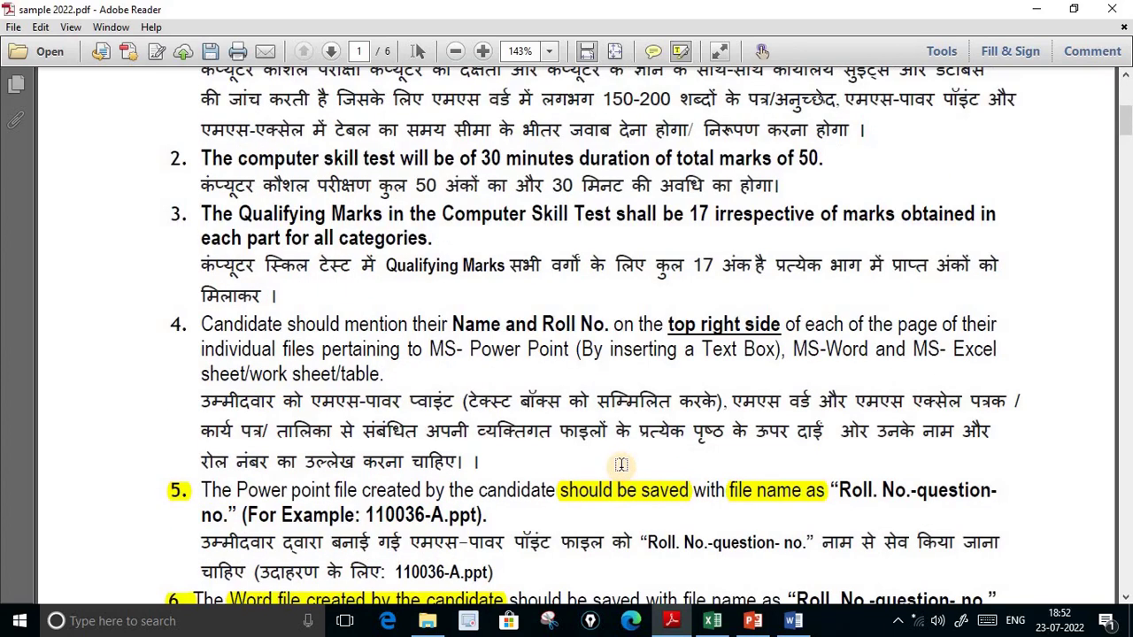
scroll(621, 465, "up", 2)
scroll(620, 466, "up", 2)
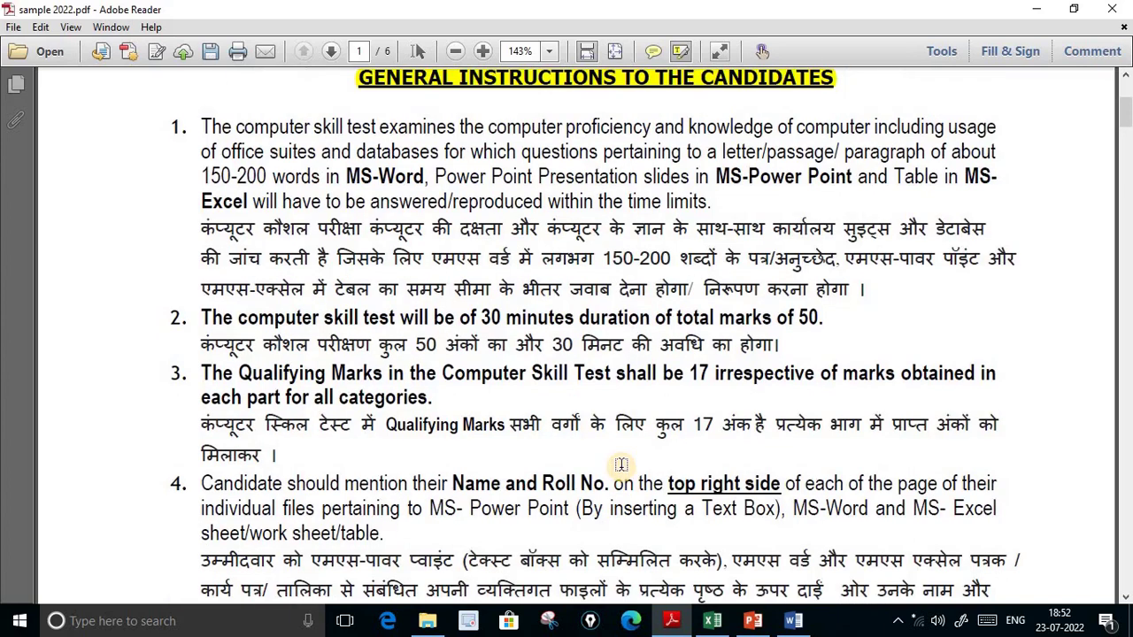
Highlight "The Power point" in item 5's file-naming rule
scroll(620, 465, "down", 3)
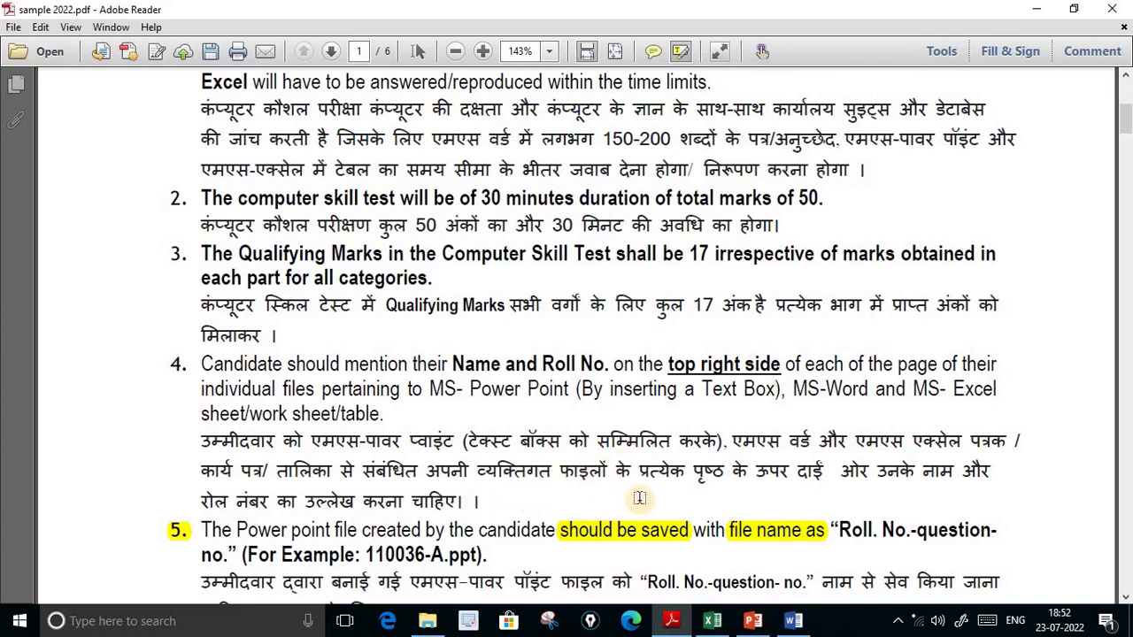
scroll(639, 497, "down", 3)
scroll(639, 497, "down", 3)
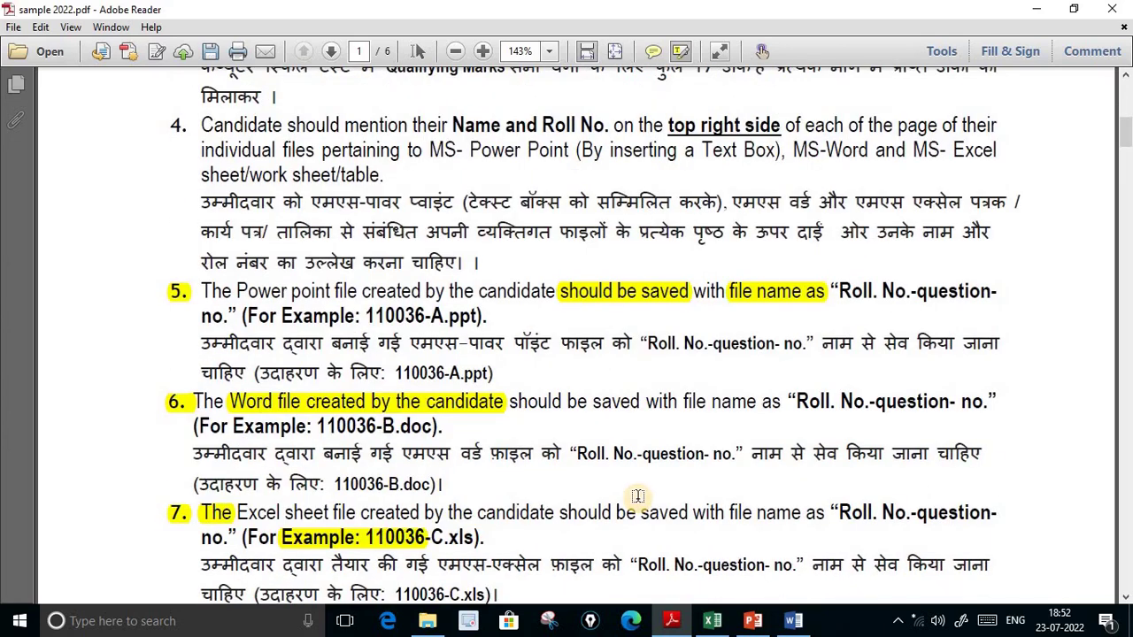
scroll(577, 489, "down", 3)
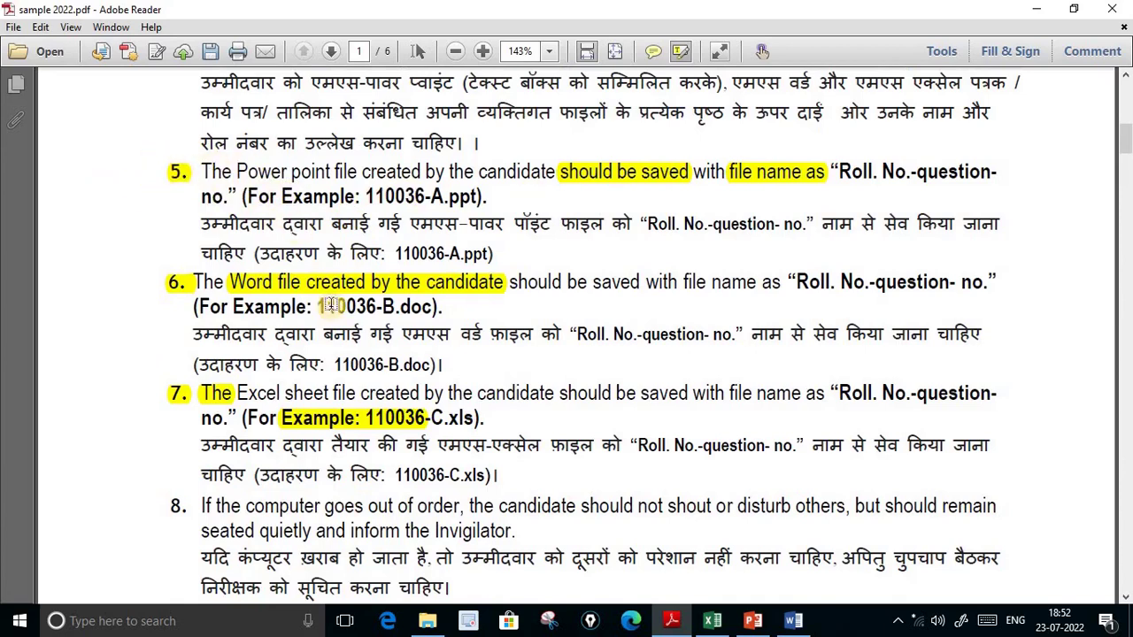
left_click_drag(200, 172, 331, 173)
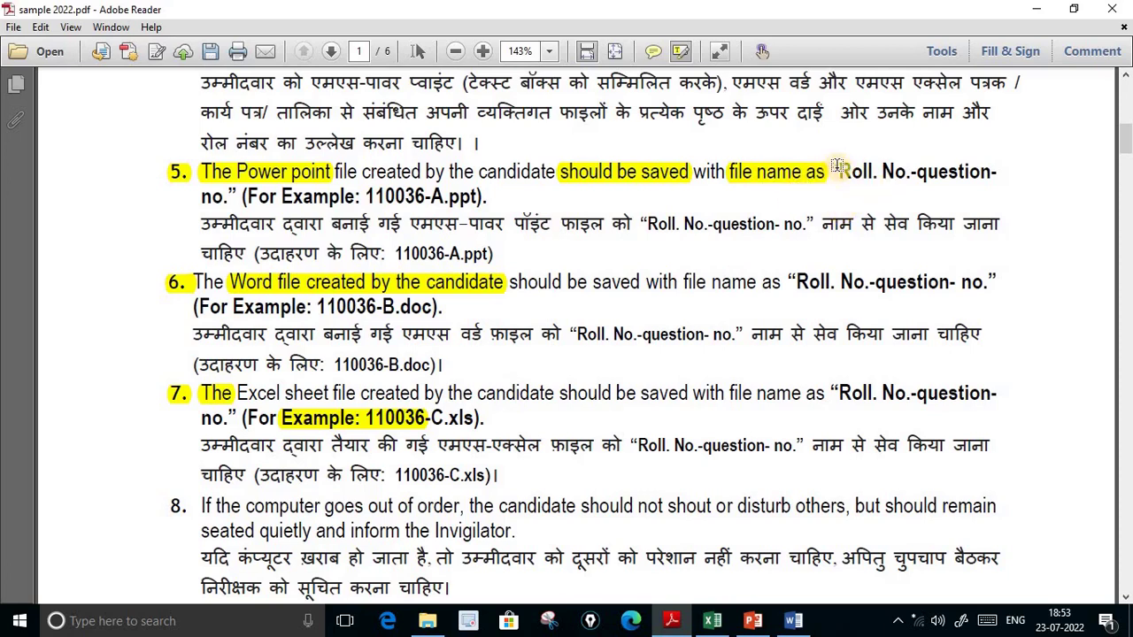
Highlight "Roll. No." in item 5's PowerPoint file-naming rule
left_click_drag(836, 166, 991, 171)
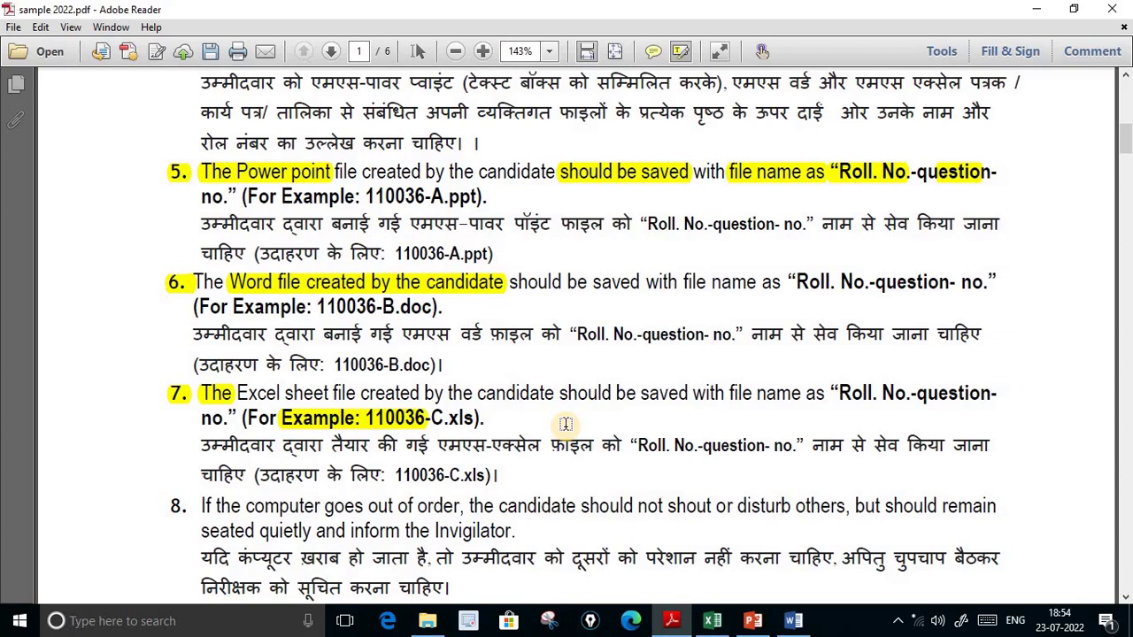
Start the slide show of the .ppt versus .pptx format comparison slide
left_click(753, 622)
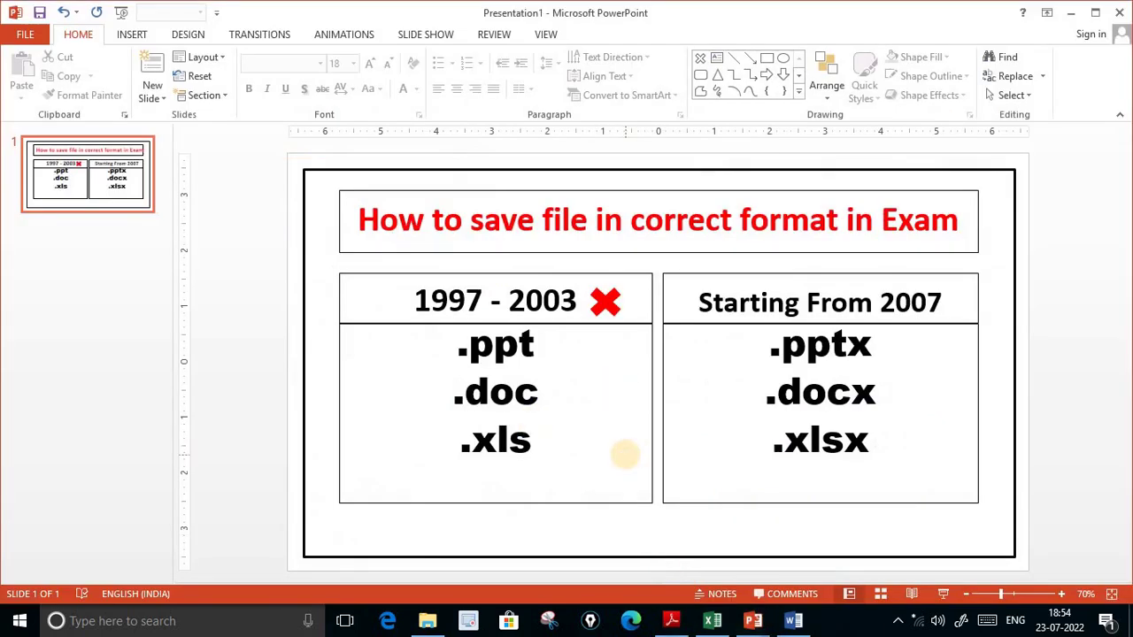
key("F5")
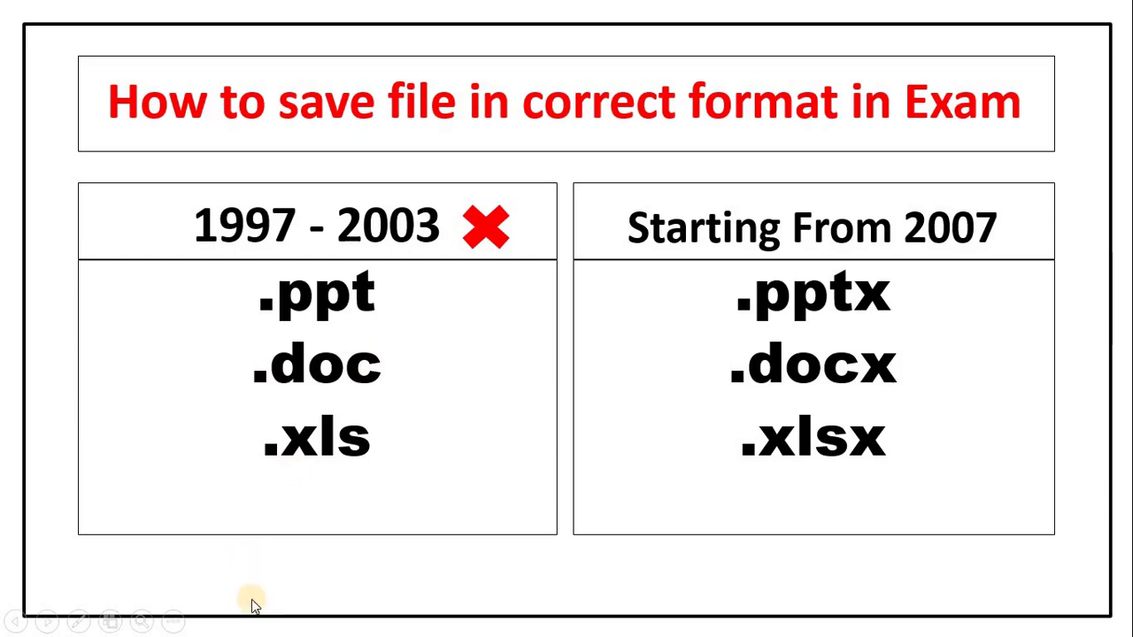
End the slide show to return to editing the format comparison slide
left_click(174, 622)
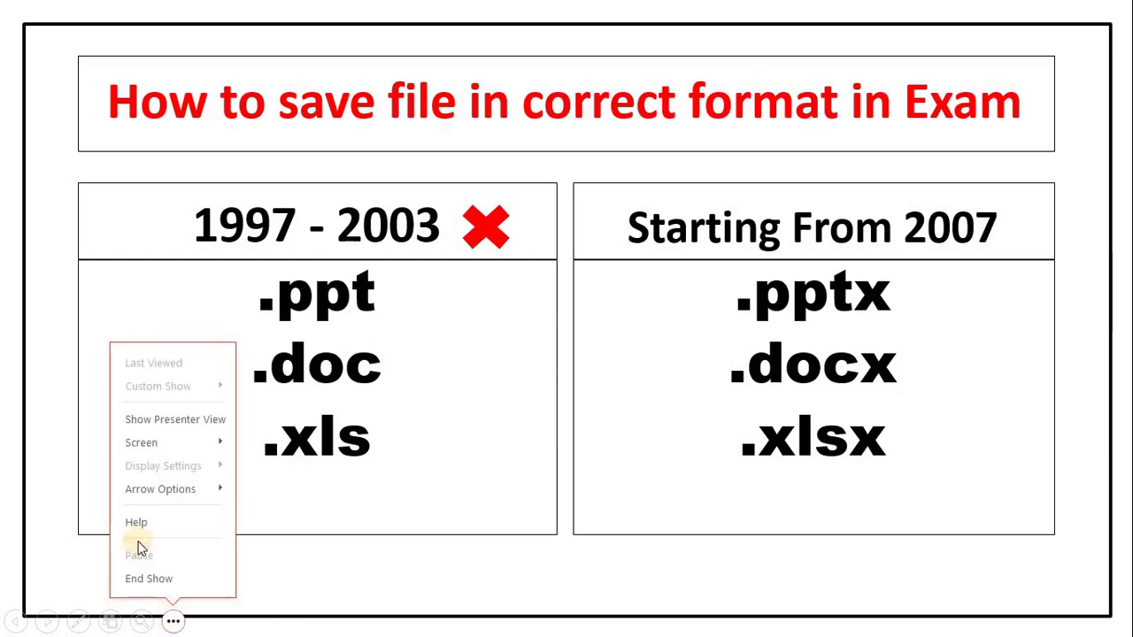
left_click(226, 577)
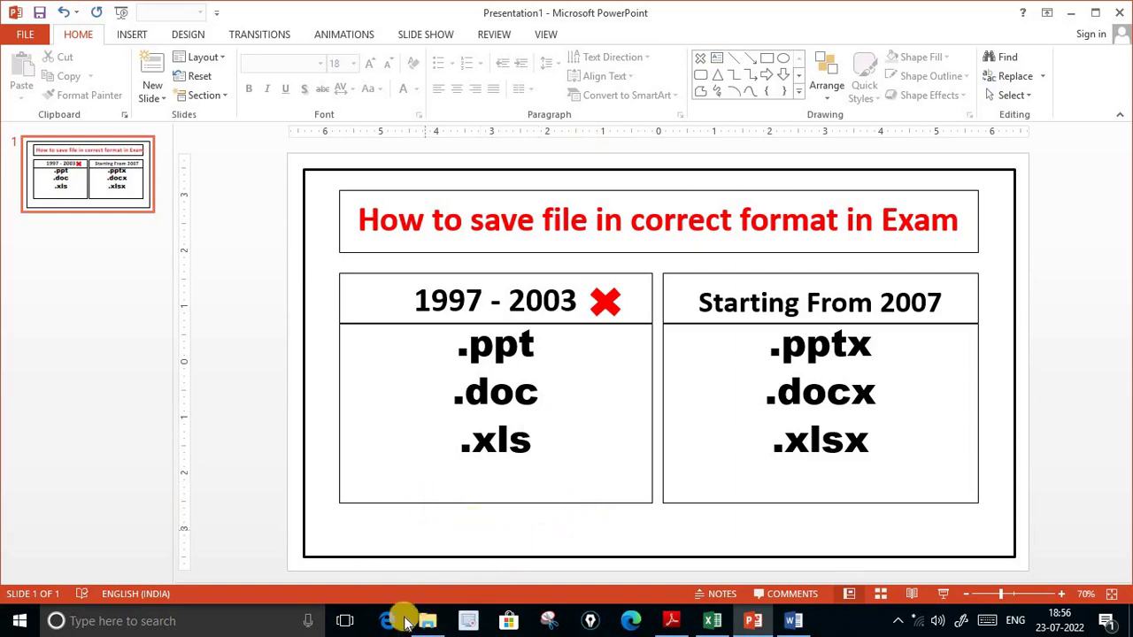
In File Explorer, make a new Desktop folder and name it 'CST 2022'
left_click(432, 624)
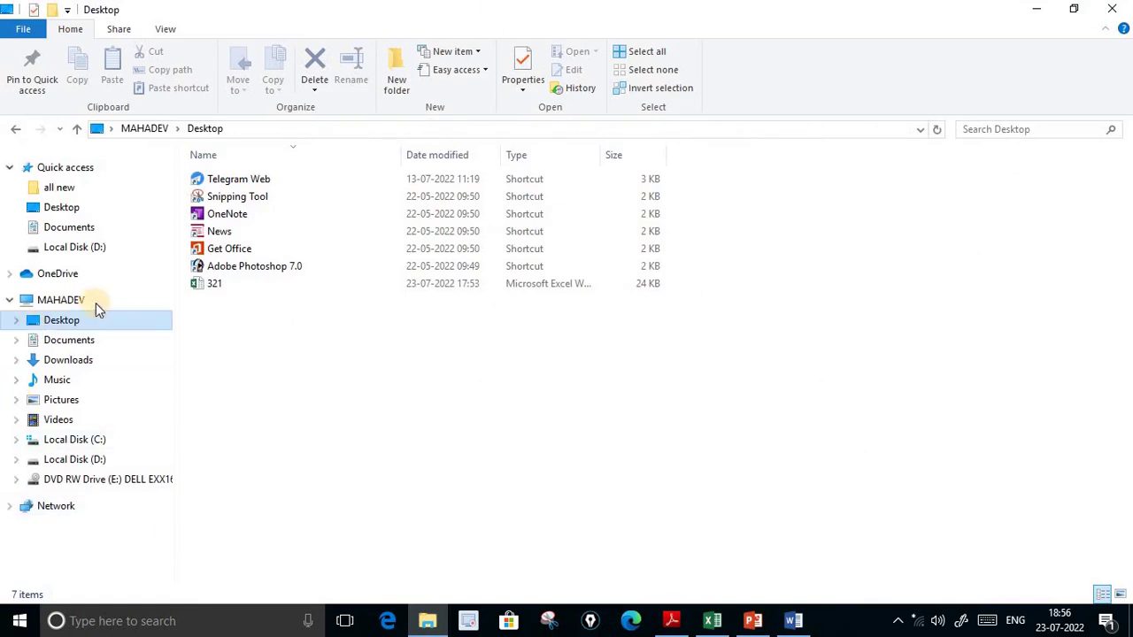
left_click(9, 301)
left_click(10, 300)
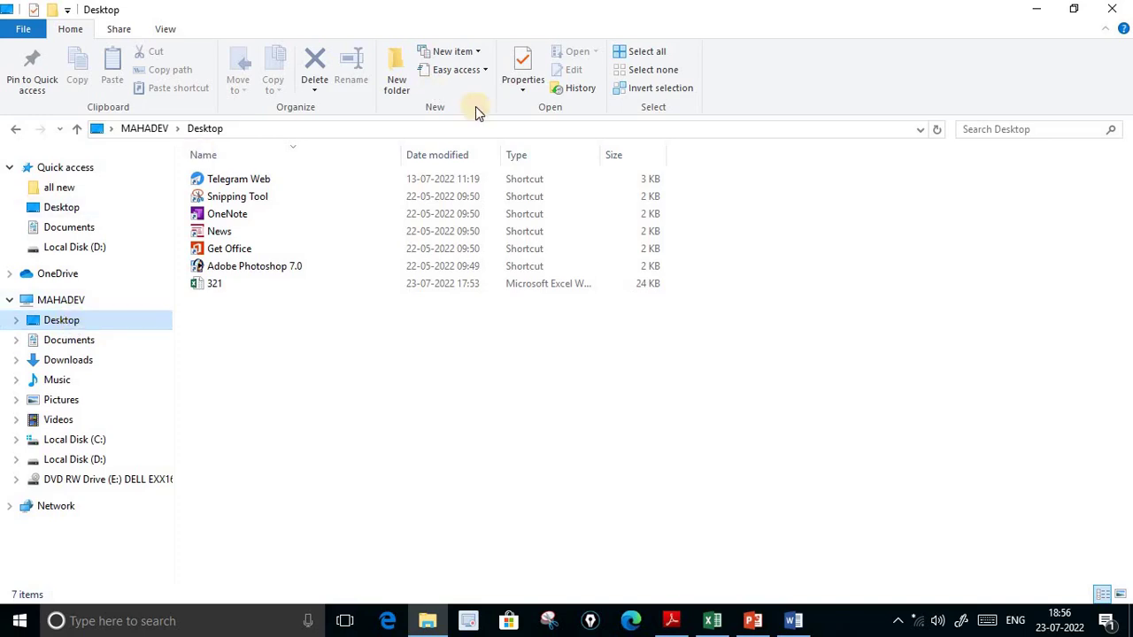
left_click(398, 83)
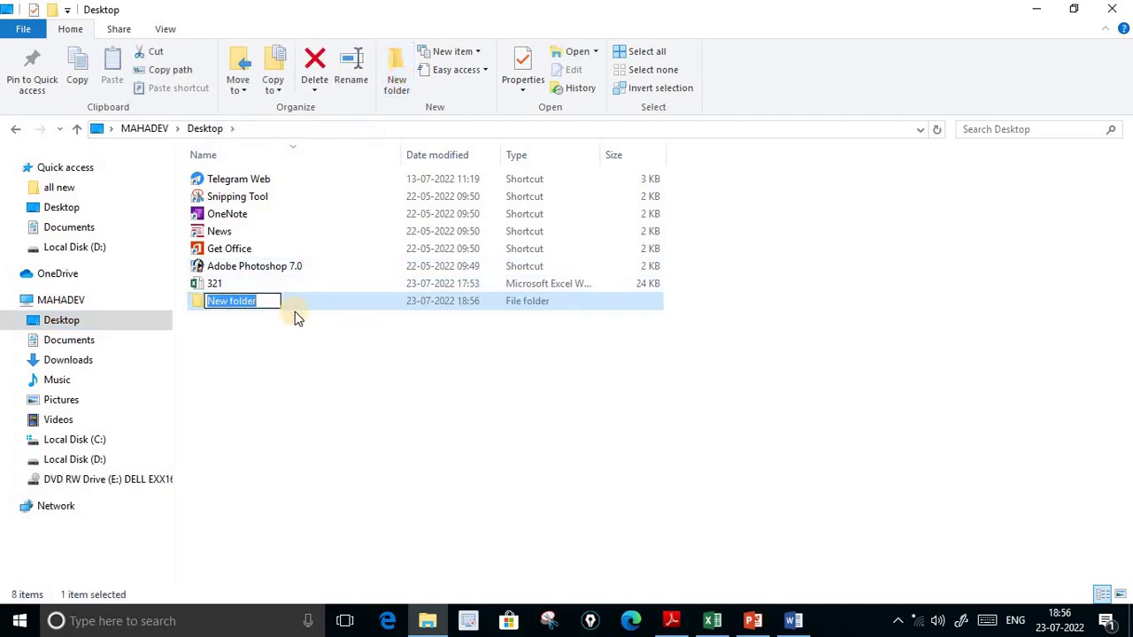
key("BackSpace")
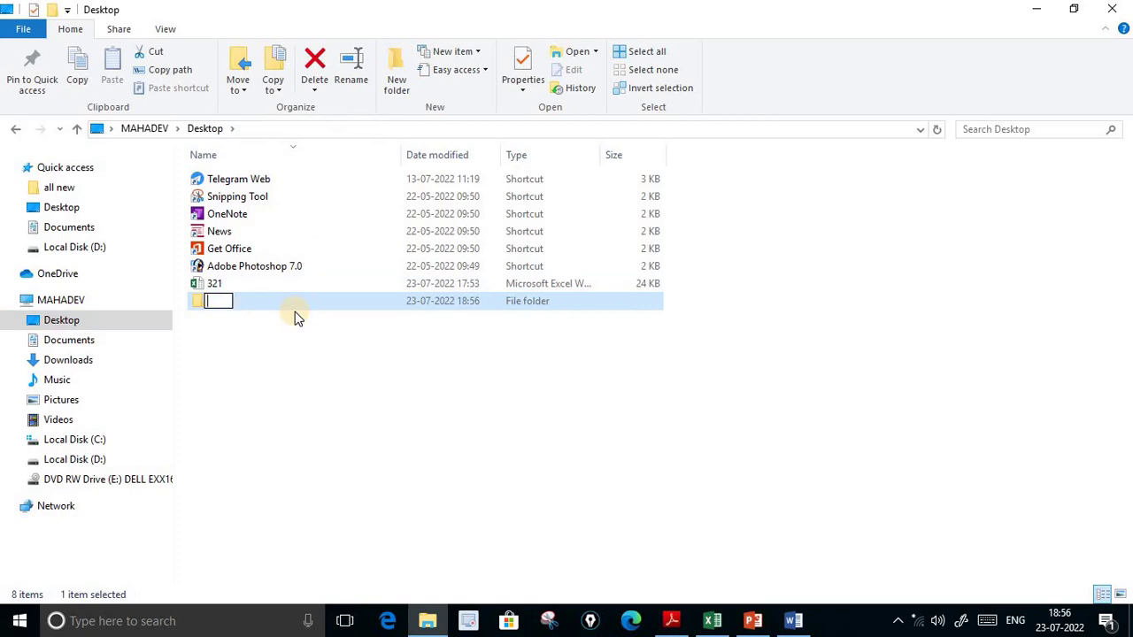
type("CS")
type("T 202")
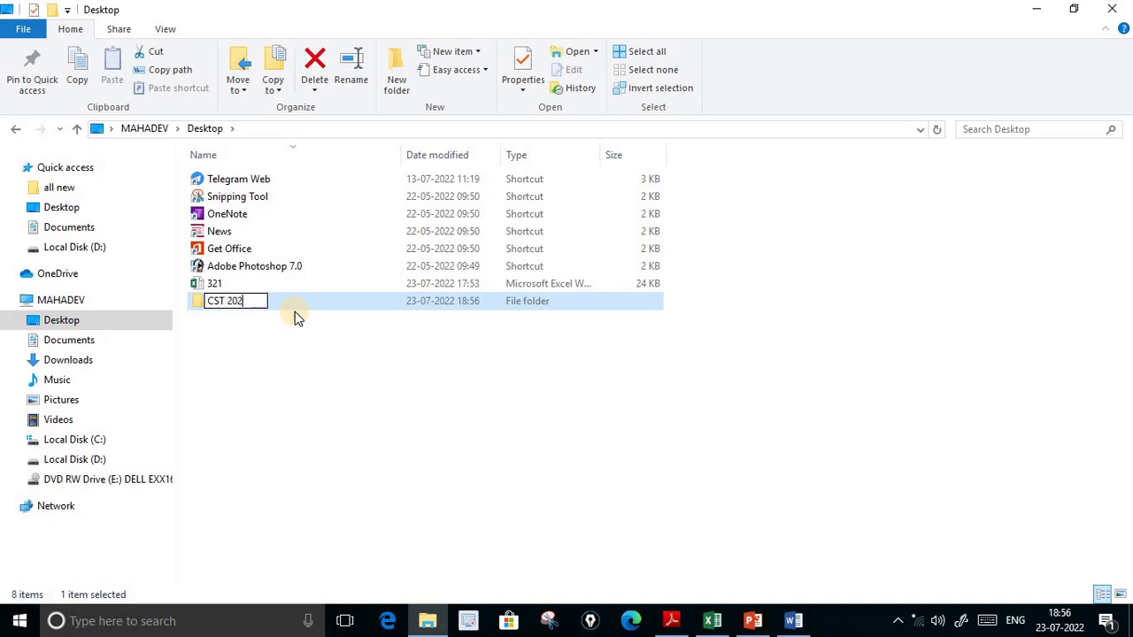
type("2")
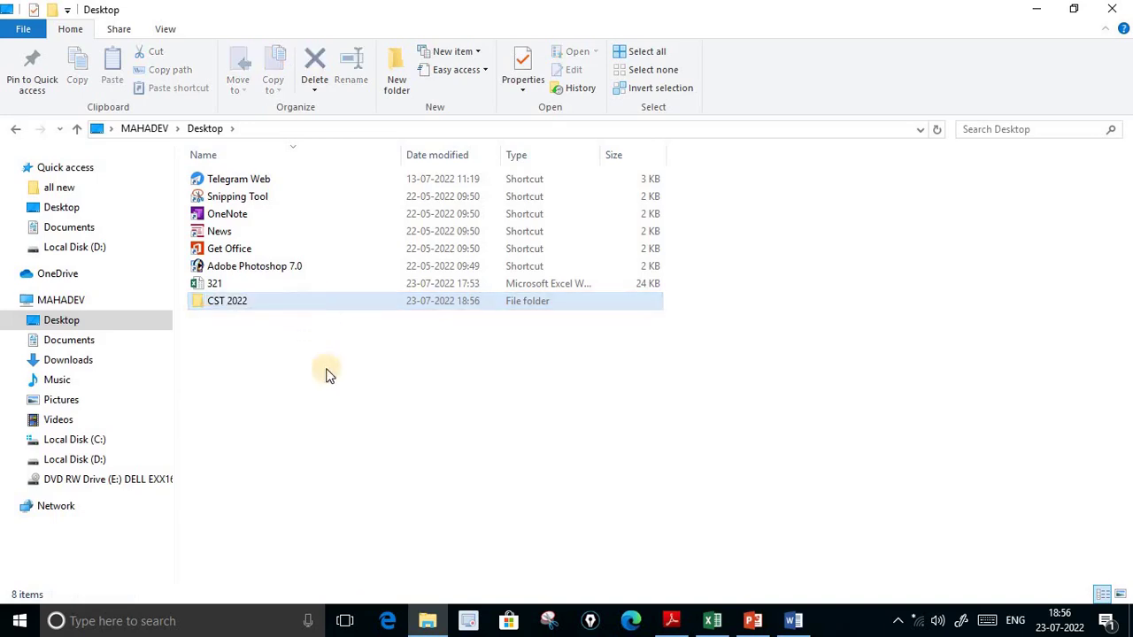
left_click(287, 343)
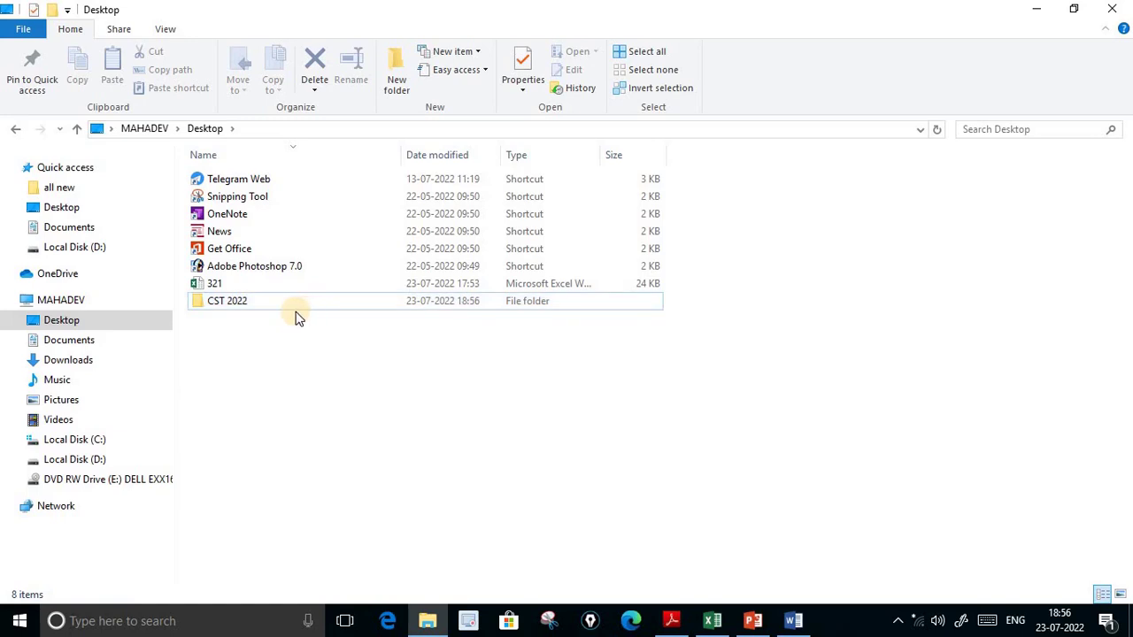
left_click(293, 304)
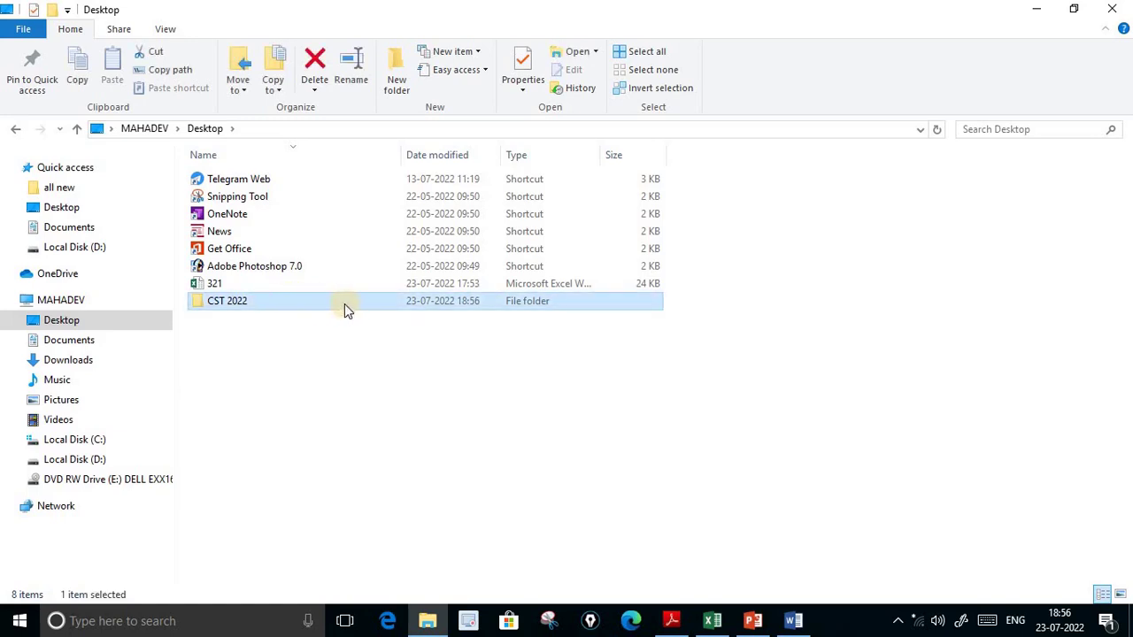
Open PowerPoint's Save As page with Computer selected, showing recent folders
left_click(752, 620)
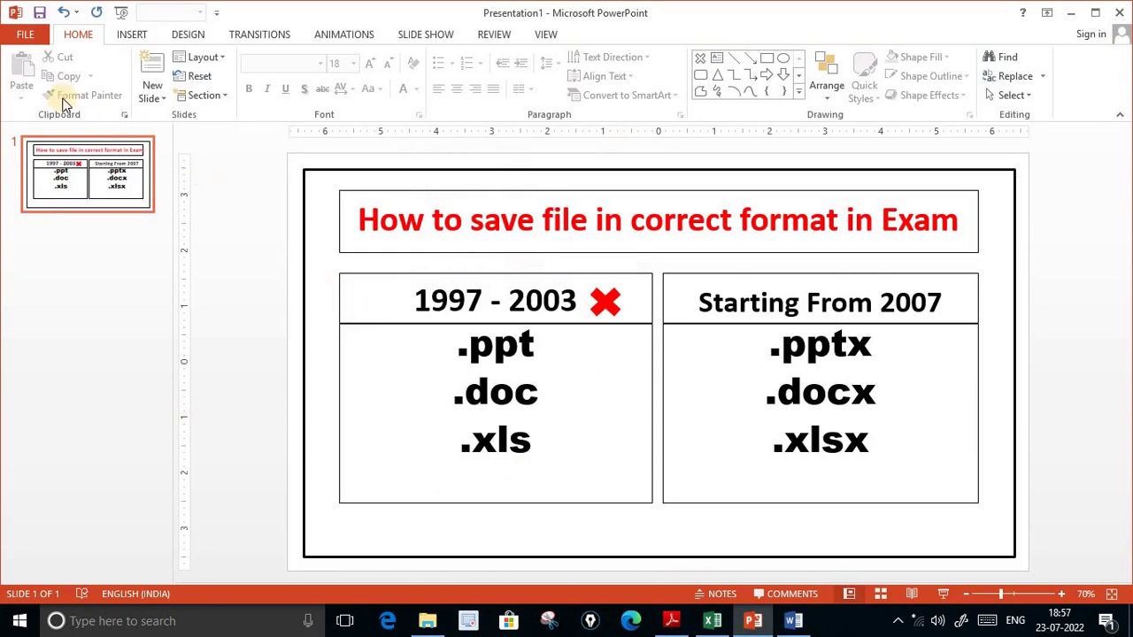
left_click(27, 35)
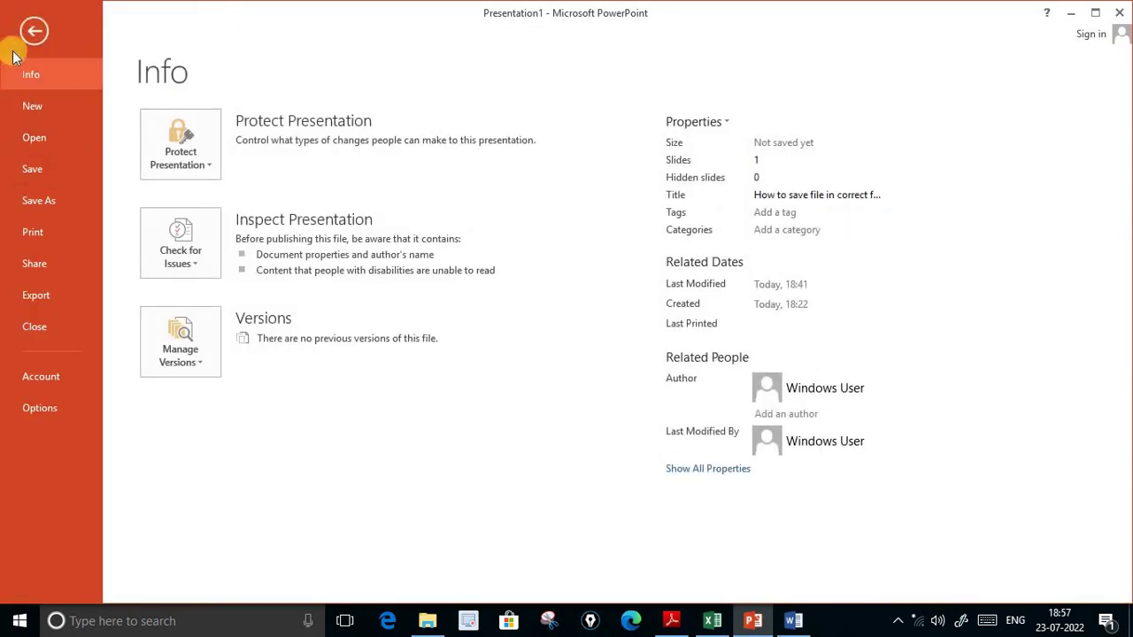
left_click(34, 31)
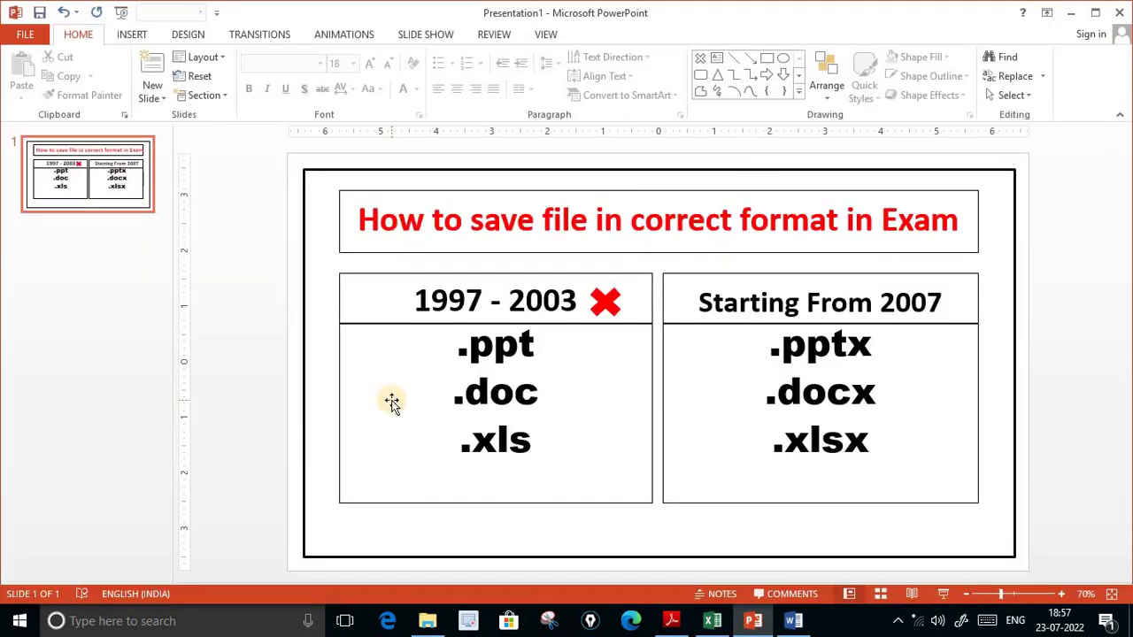
key("ctrl+s")
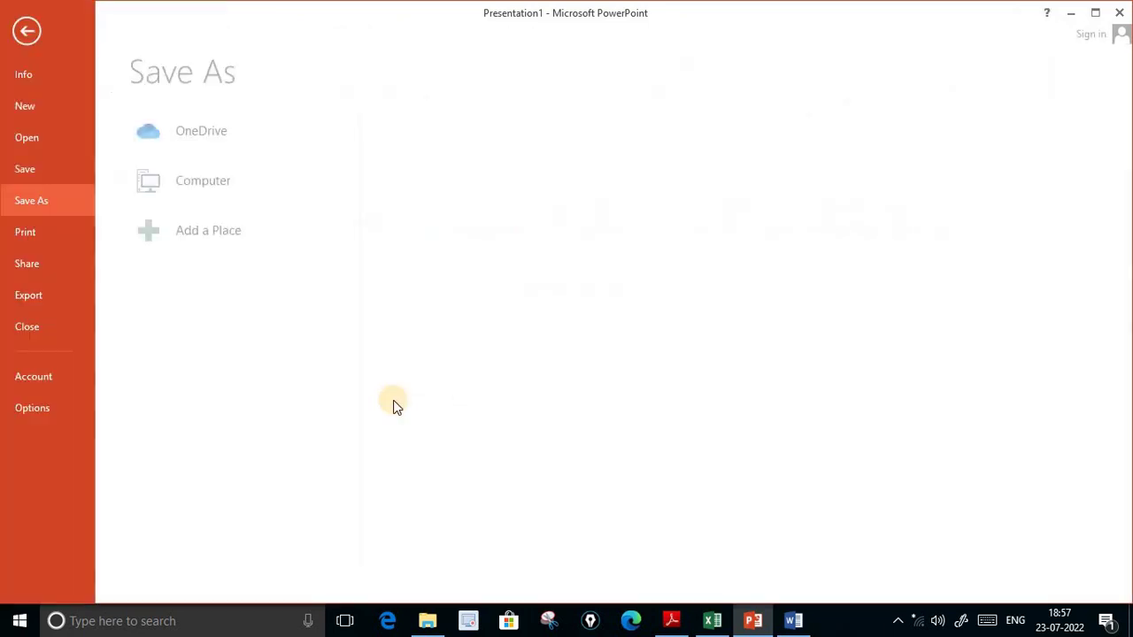
left_click(34, 31)
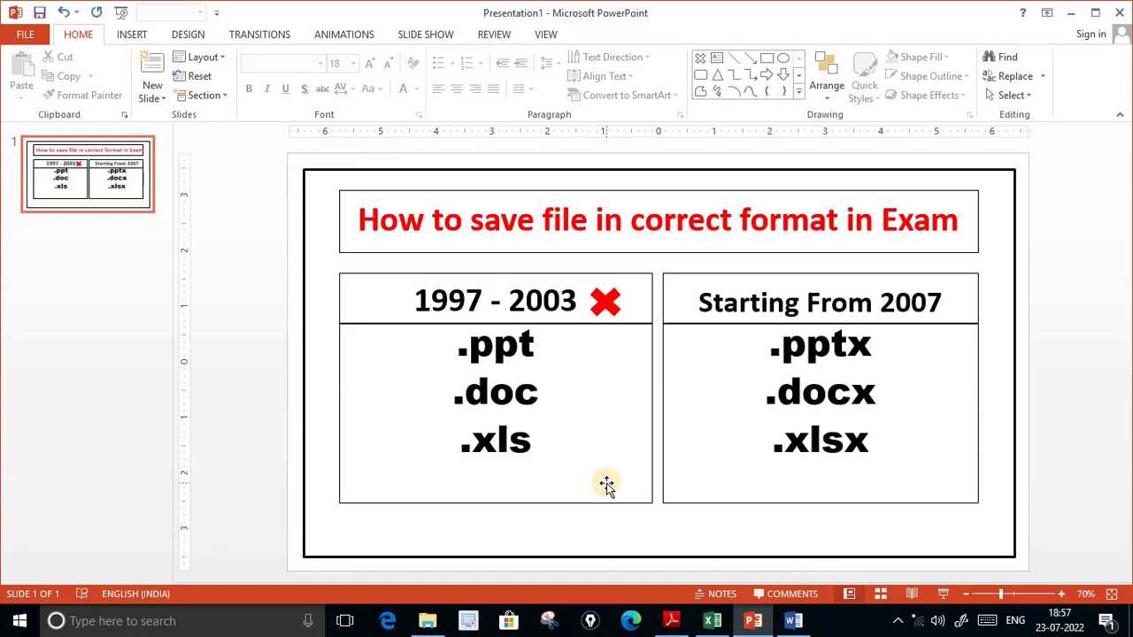
key("F12")
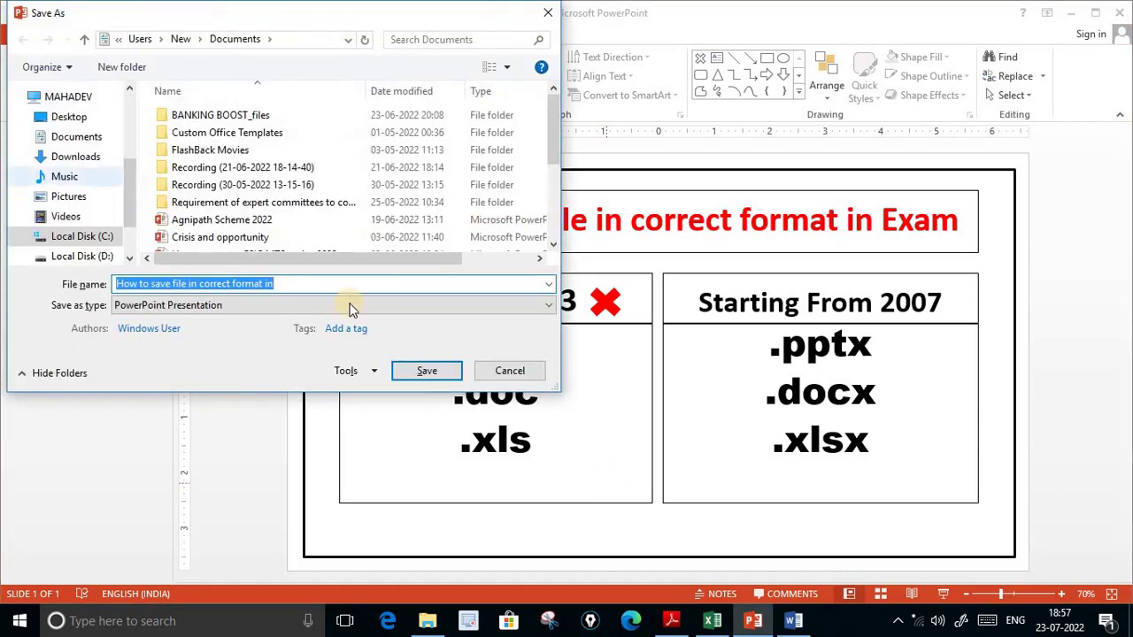
left_click(544, 372)
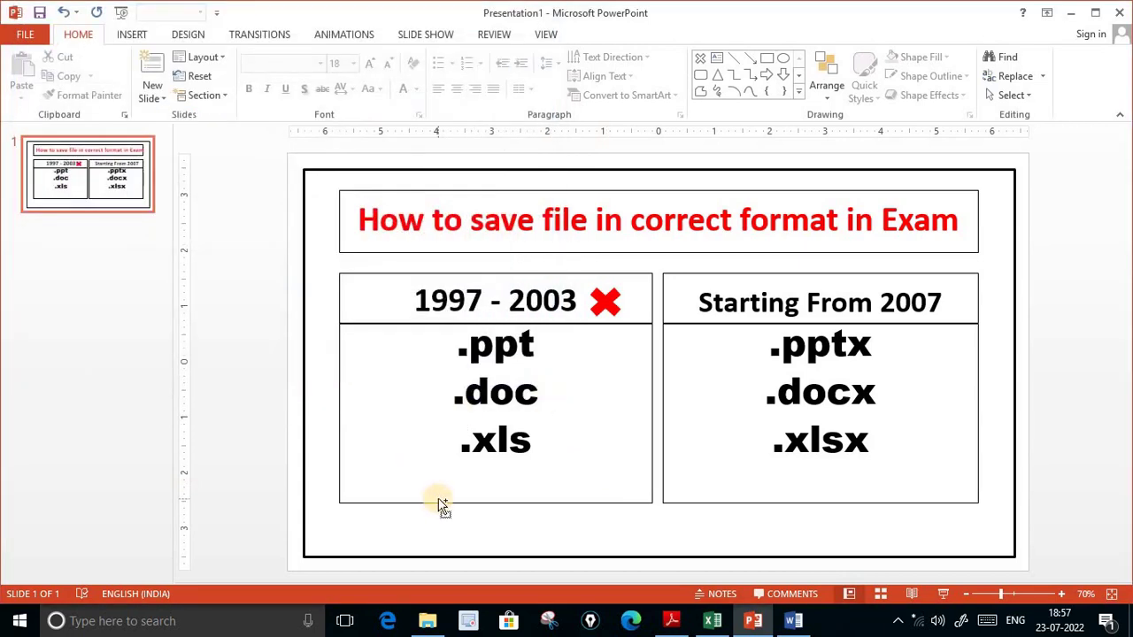
key("ctrl+s")
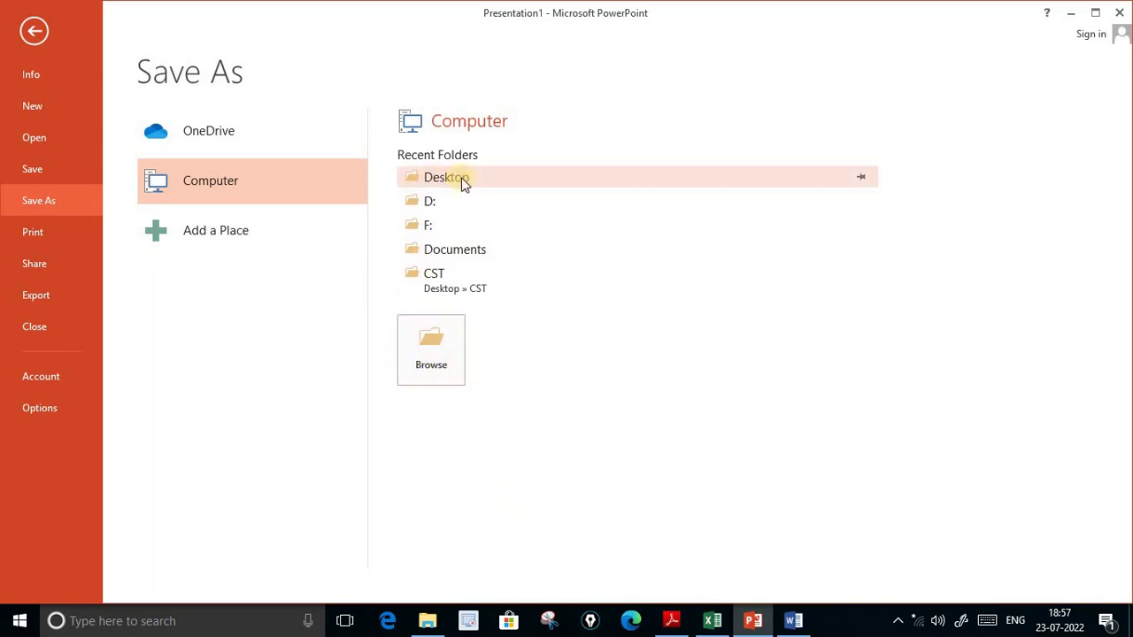
Target the Desktop's CST 2022 folder, clear the file name, and switch to the PDF
left_click(440, 371)
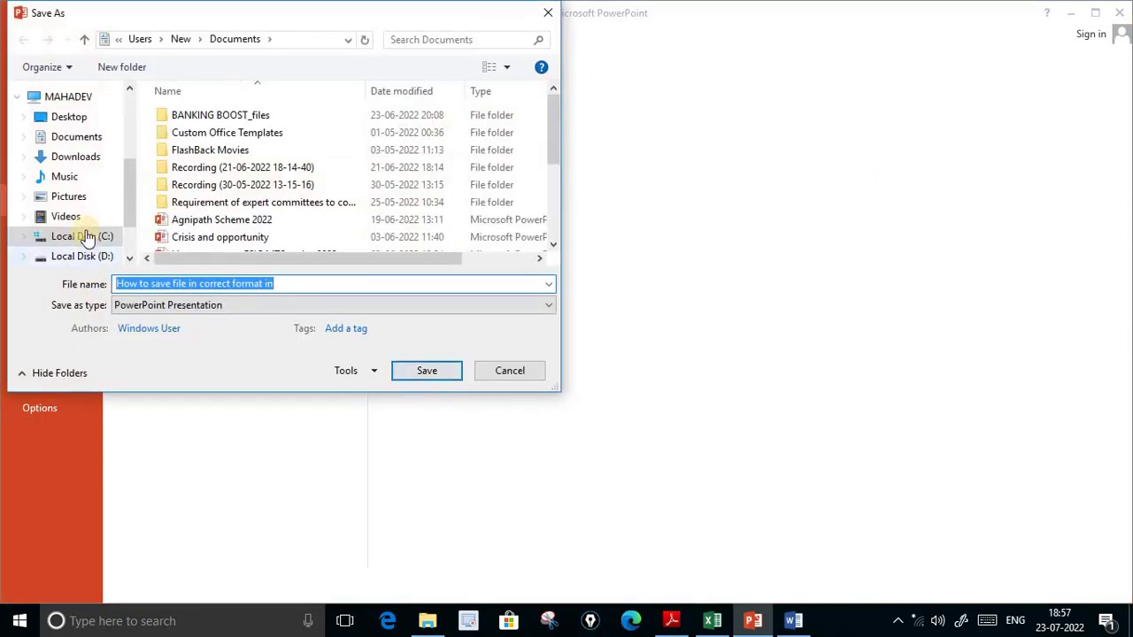
left_click(70, 118)
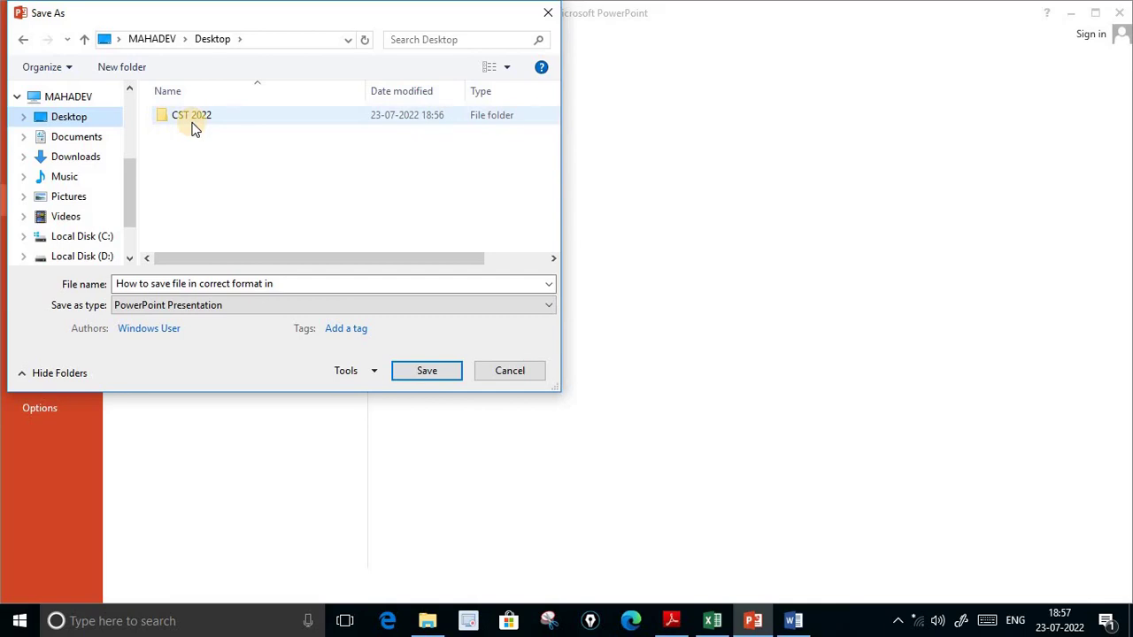
double_click(226, 121)
left_click(294, 284)
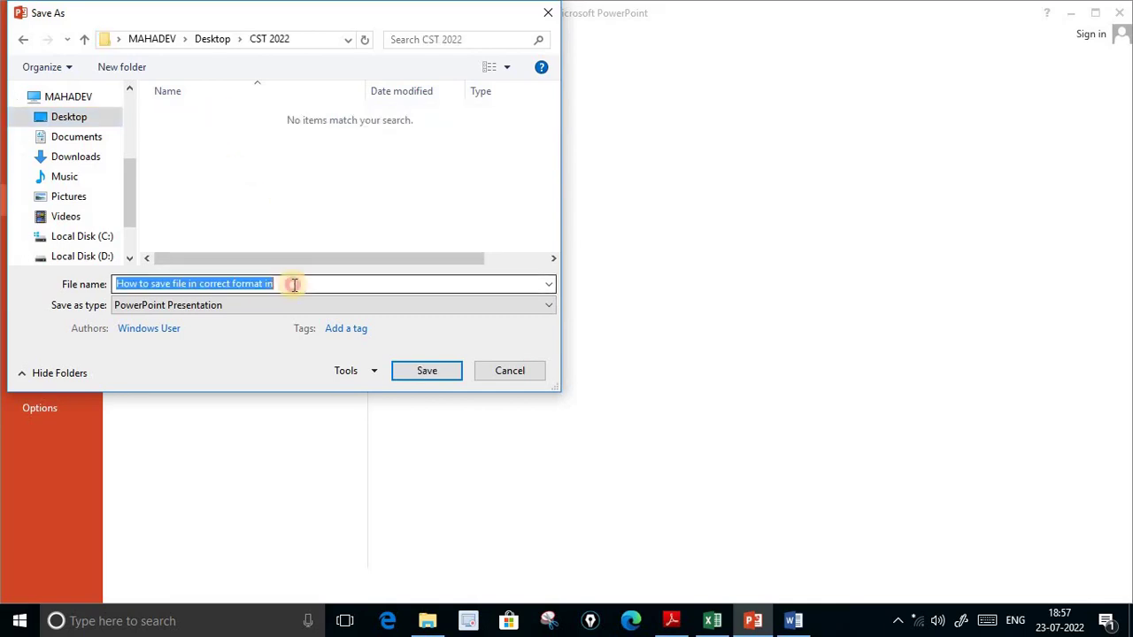
key("BackSpace")
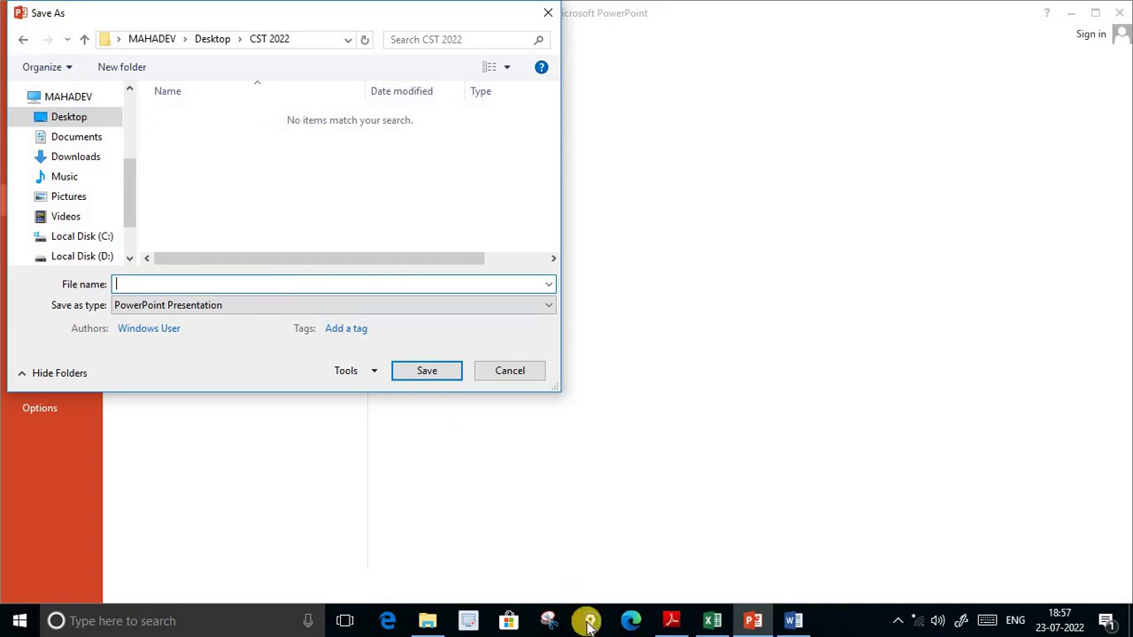
left_click(670, 620)
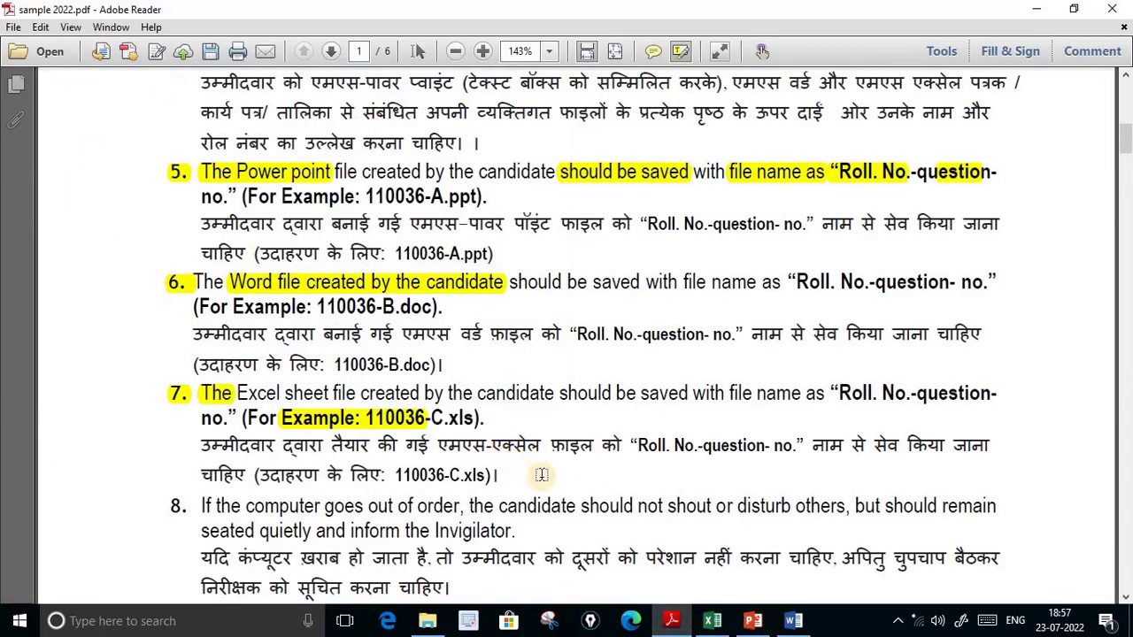
Check the Roll No.-question-no. naming rule, then go back to PowerPoint's Save As dialog
scroll(558, 478, "up", 1)
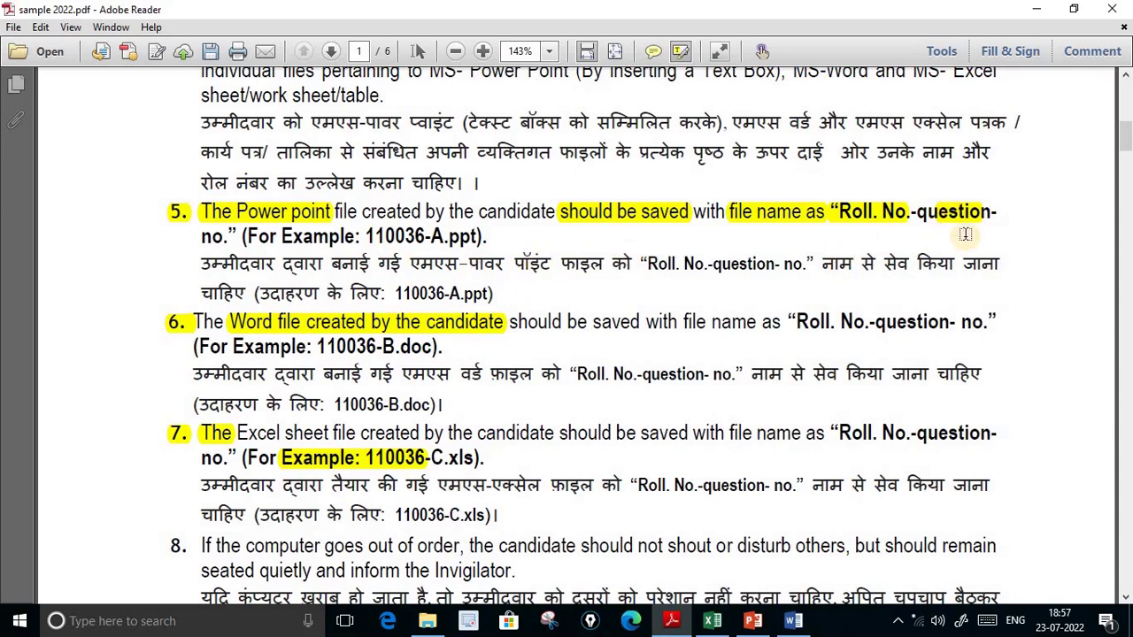
left_click(752, 622)
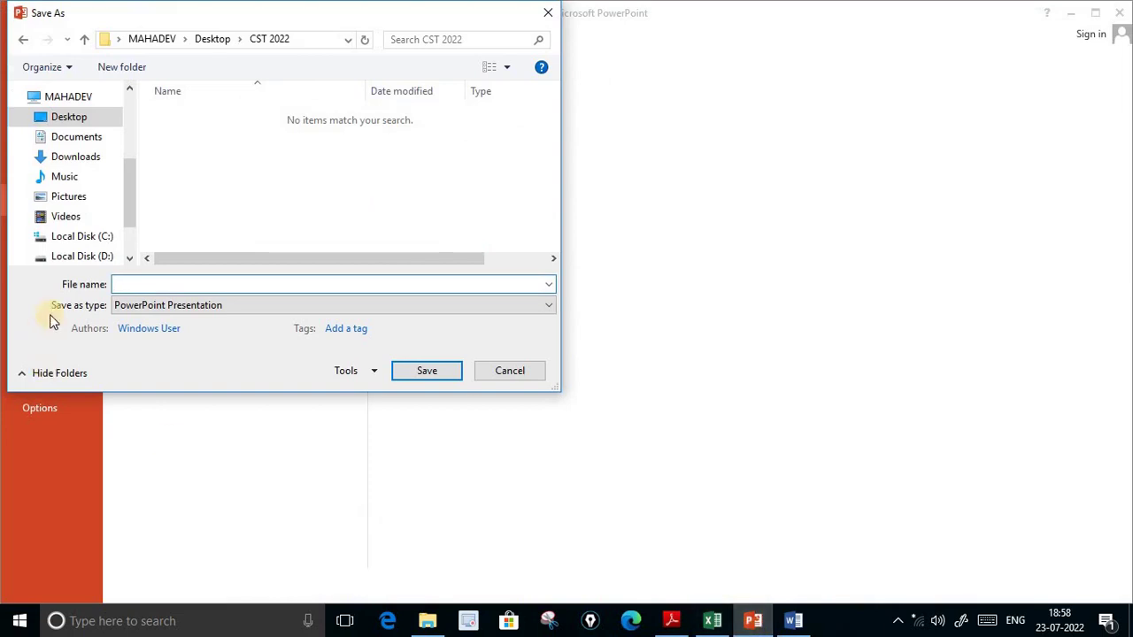
Enter a file name of 'ROLL NO-', the roll number and 'QUES- A', checking the PDF rule
type("RO")
type("LL NO- 1234")
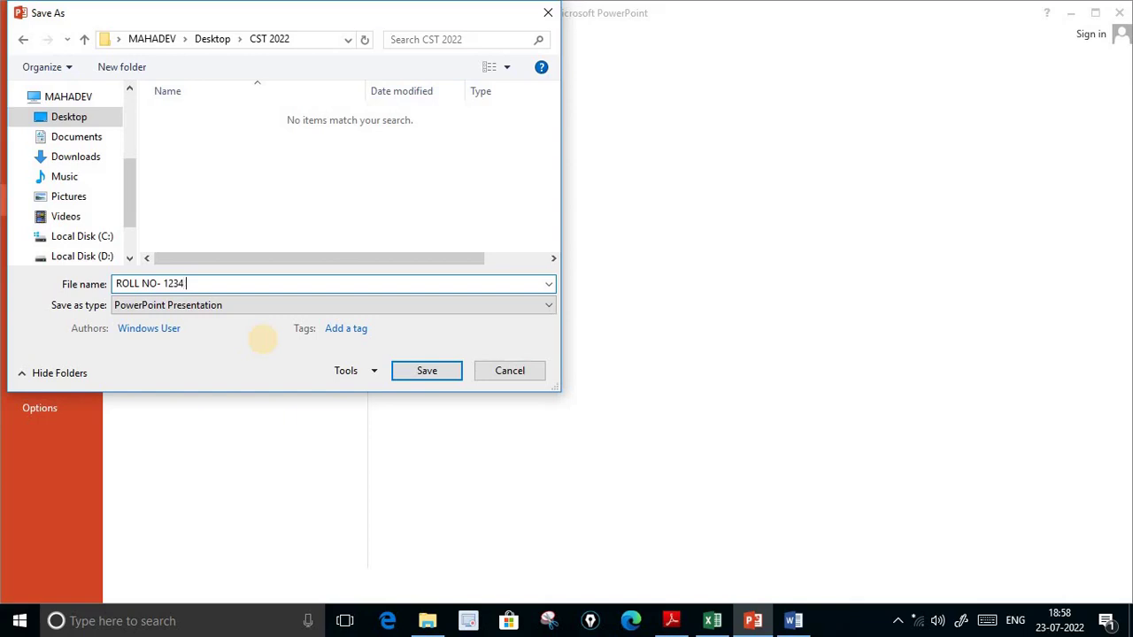
type("UES")
type("-")
type(" A")
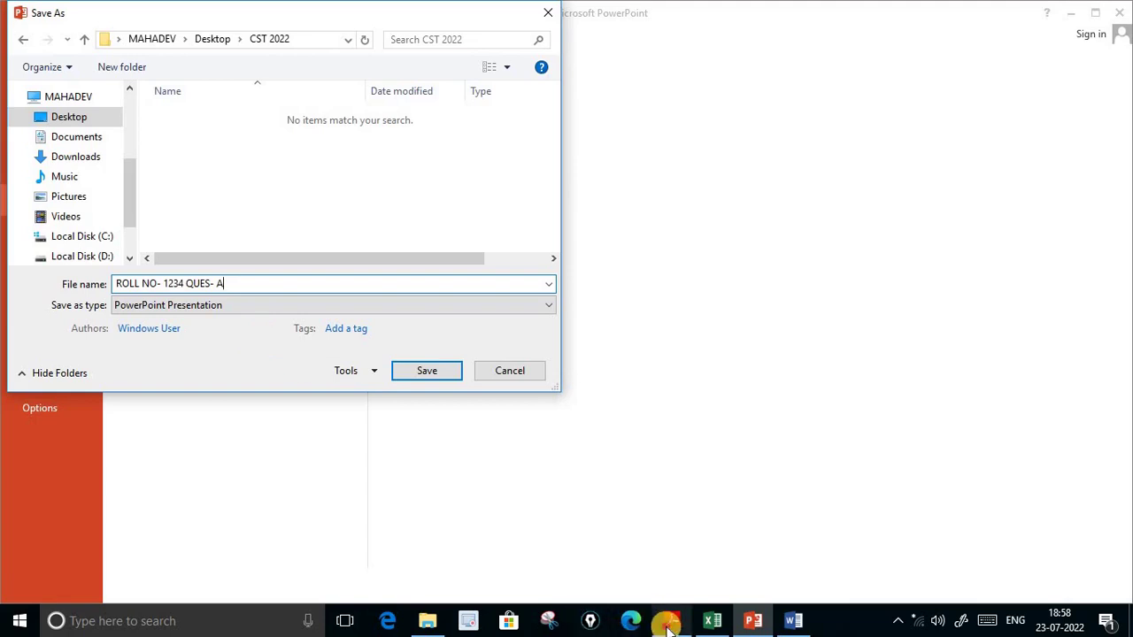
left_click(671, 620)
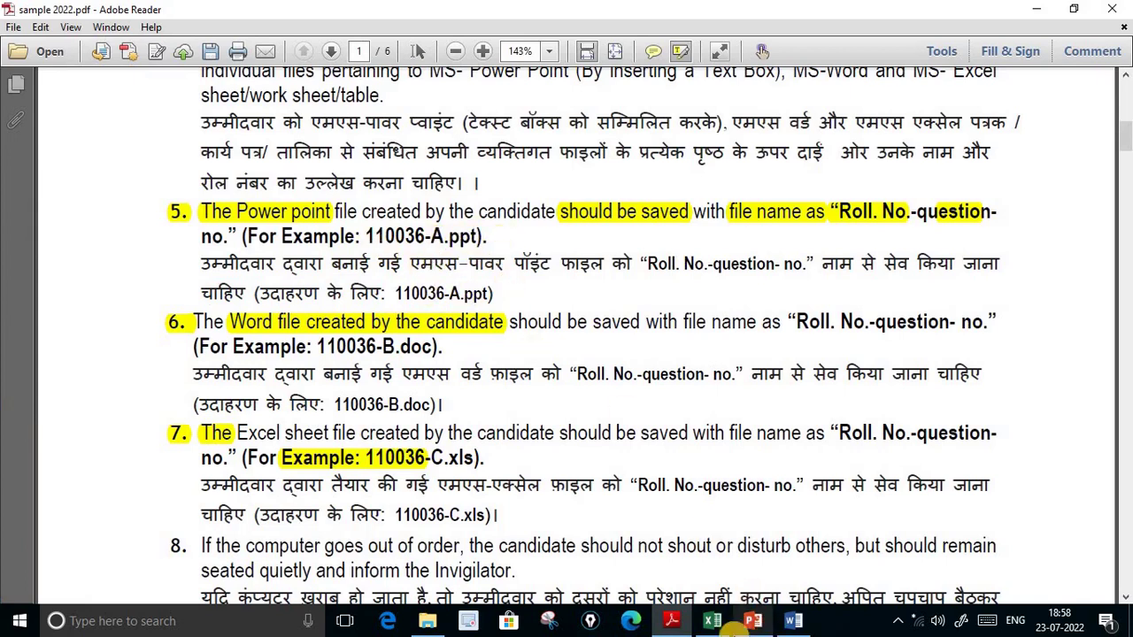
left_click(752, 620)
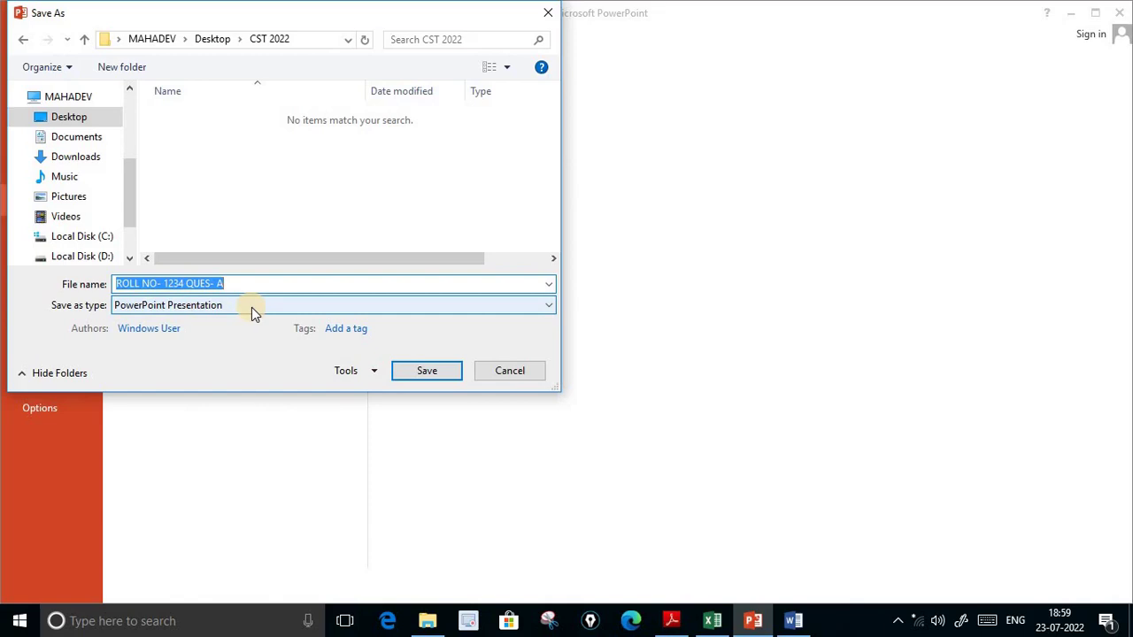
Save the presentation into CST 2022 and view its Info page
left_click(437, 374)
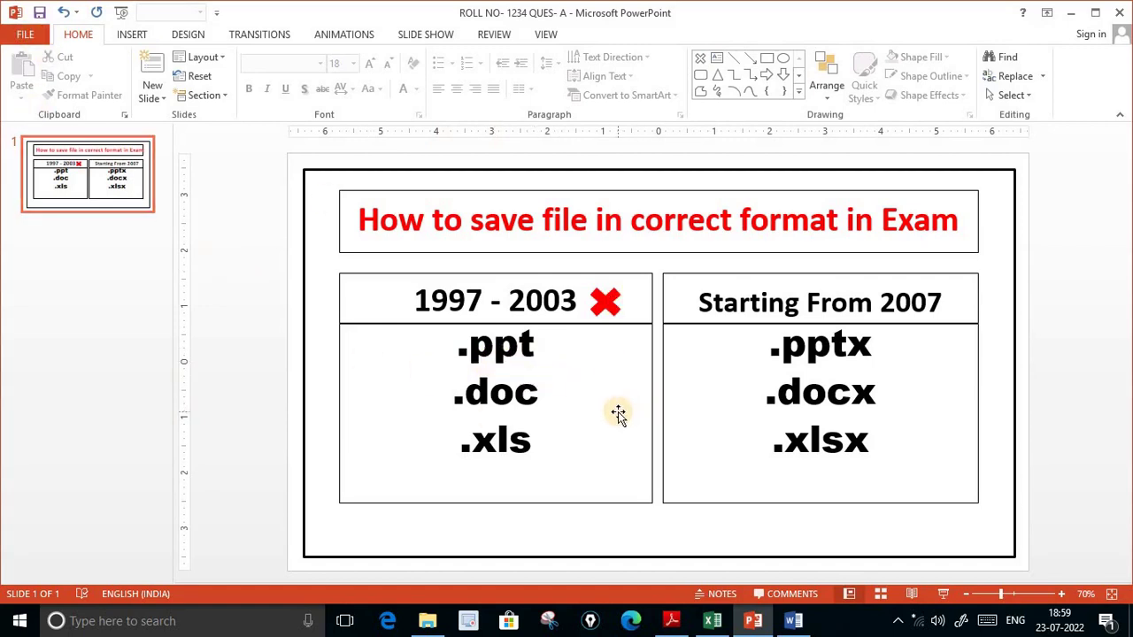
left_click(23, 34)
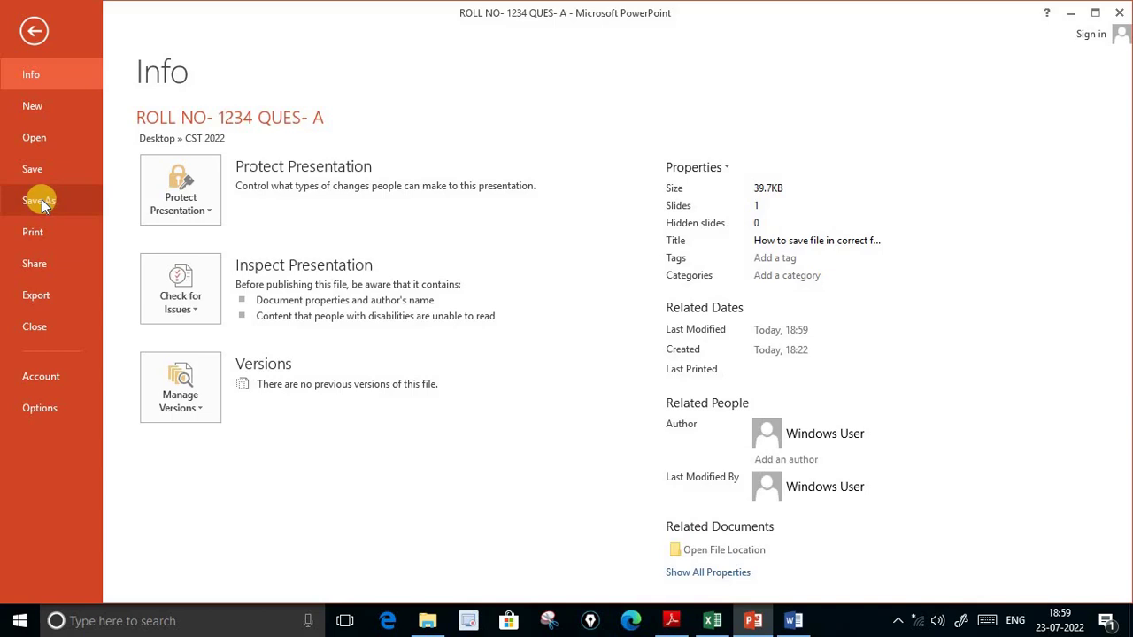
In Save As, clear the suggested name and set the type to PowerPoint 97-2003 Presentation
left_click(42, 202)
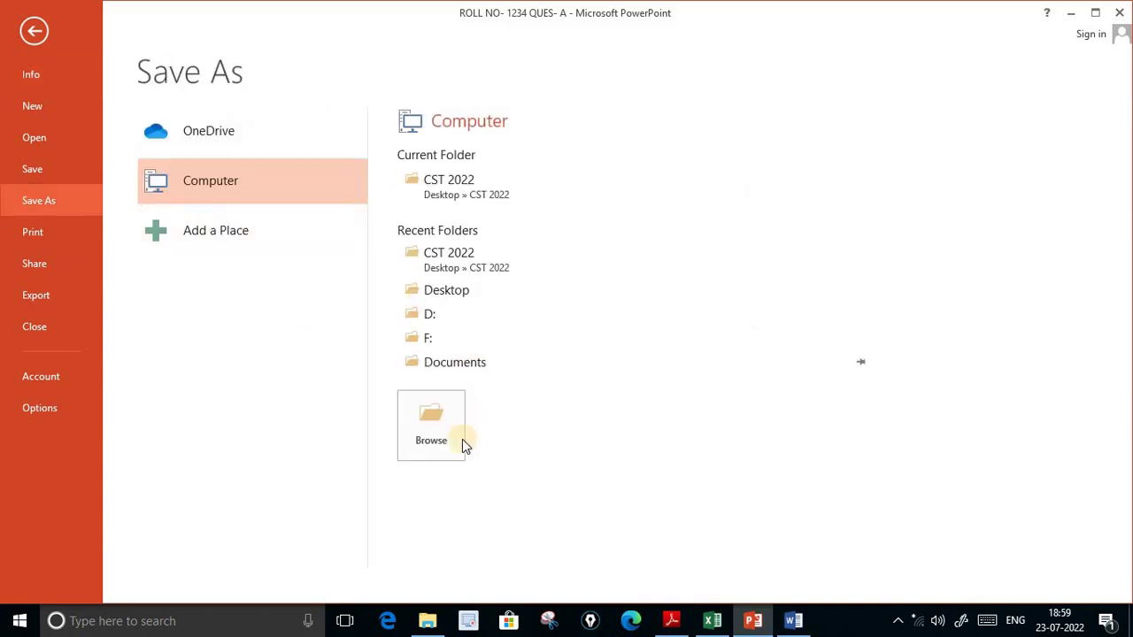
left_click(451, 441)
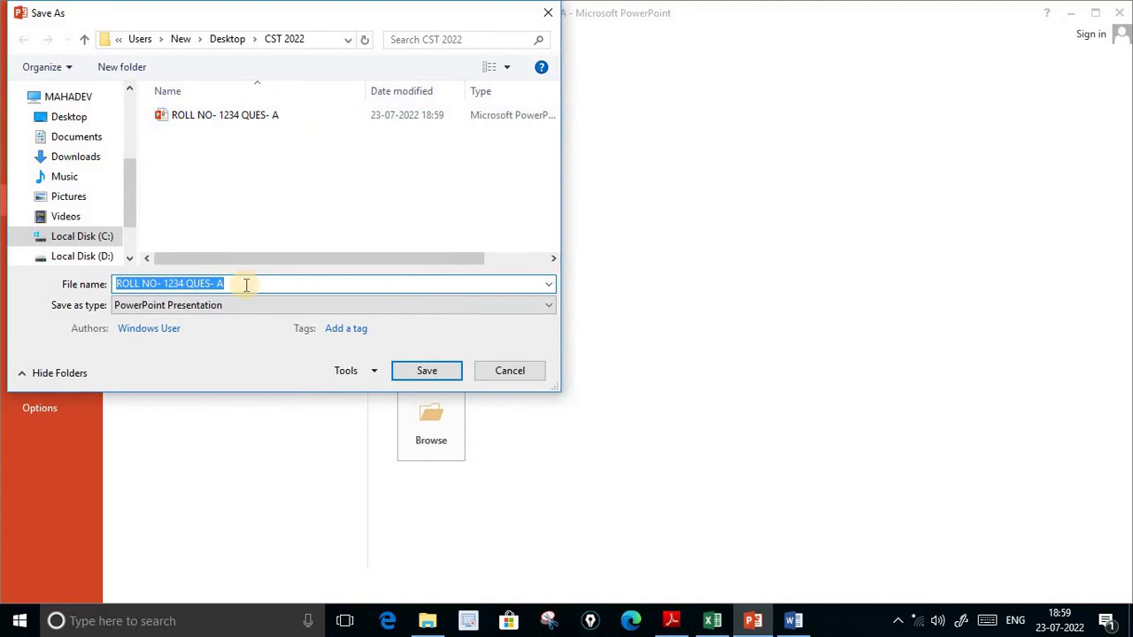
key("BackSpace")
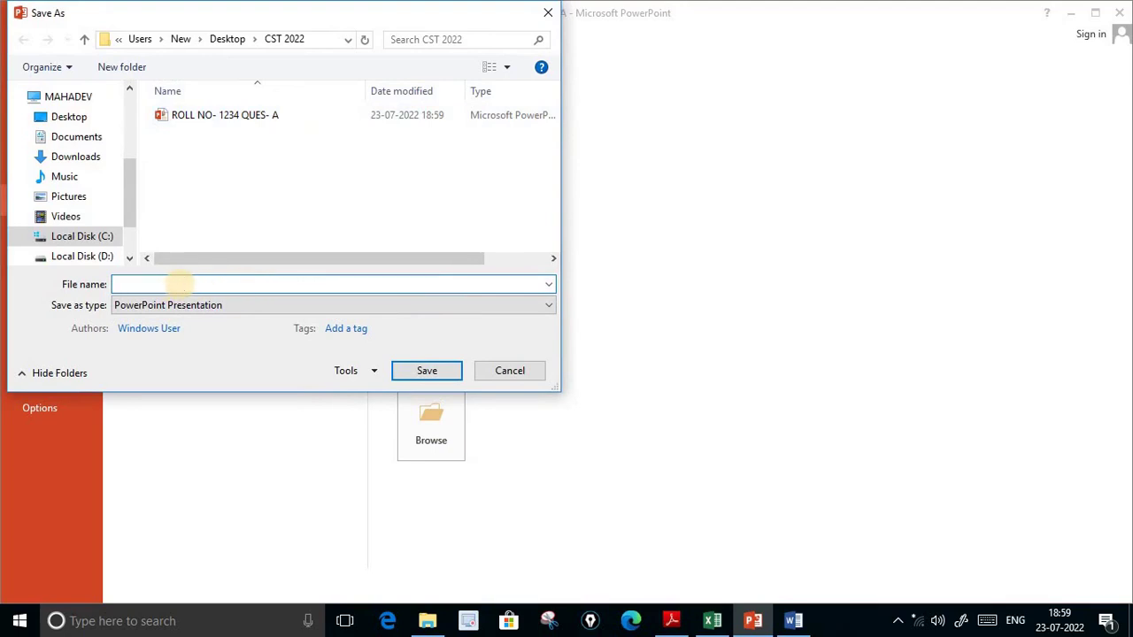
type("P")
key("BackSpace")
type(".PPT")
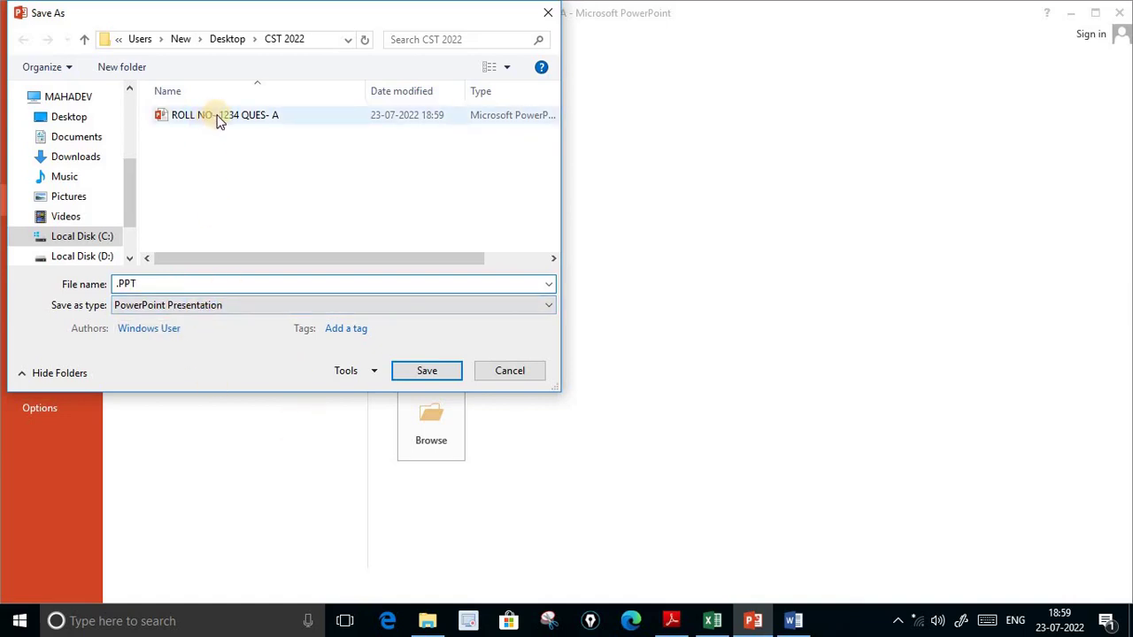
left_click(246, 305)
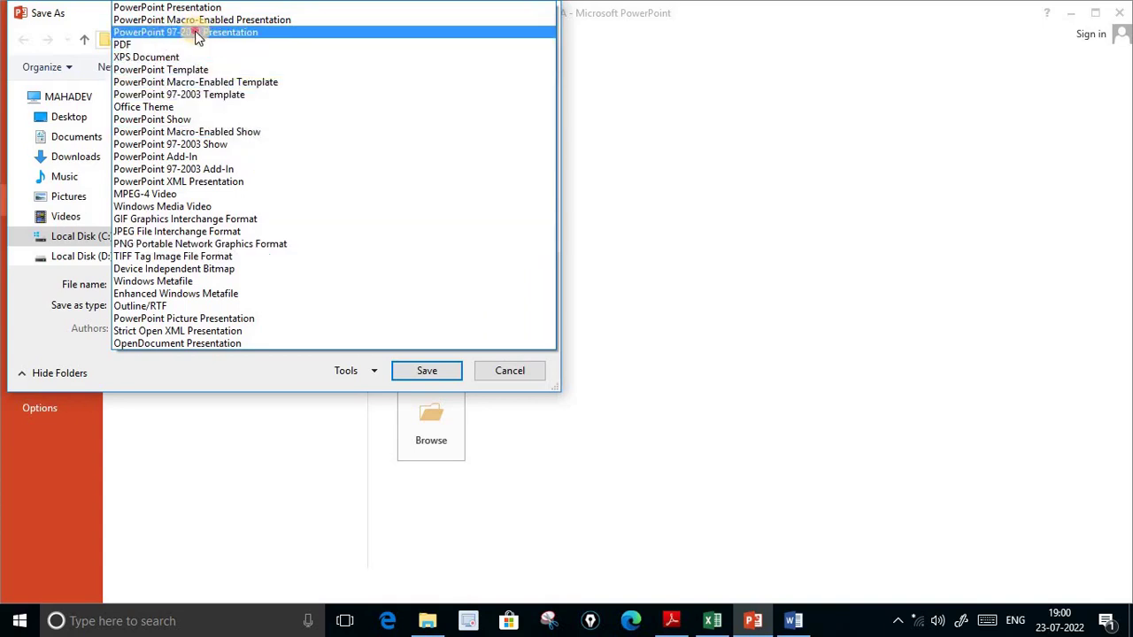
left_click(197, 34)
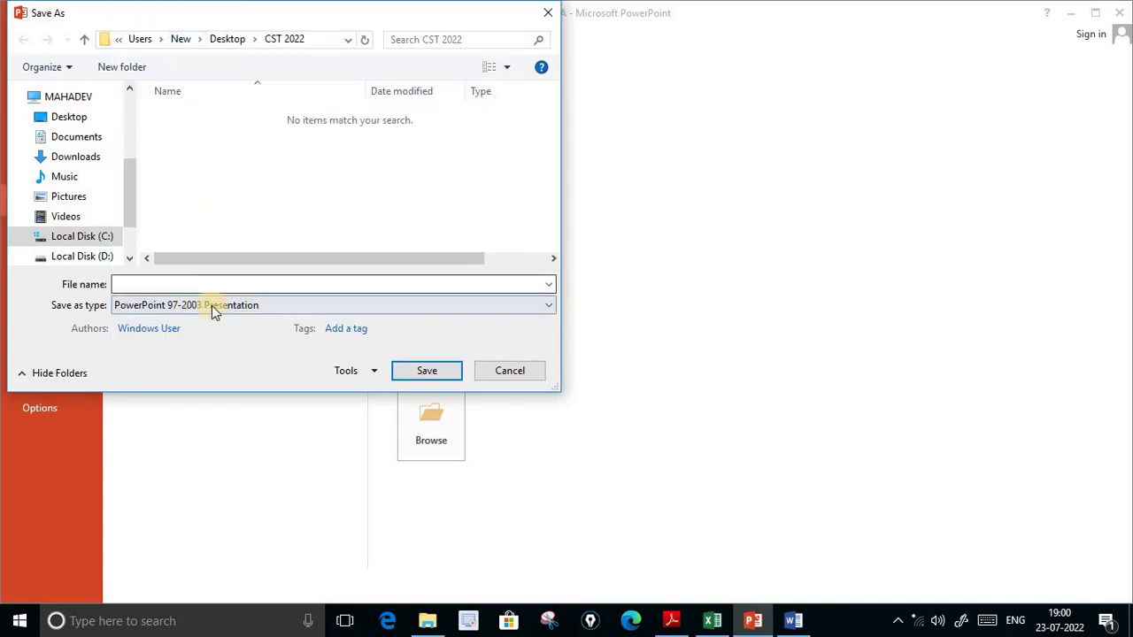
Save the presentation as PPT in Desktop > CST 2022, then minimize PowerPoint
left_click(181, 283)
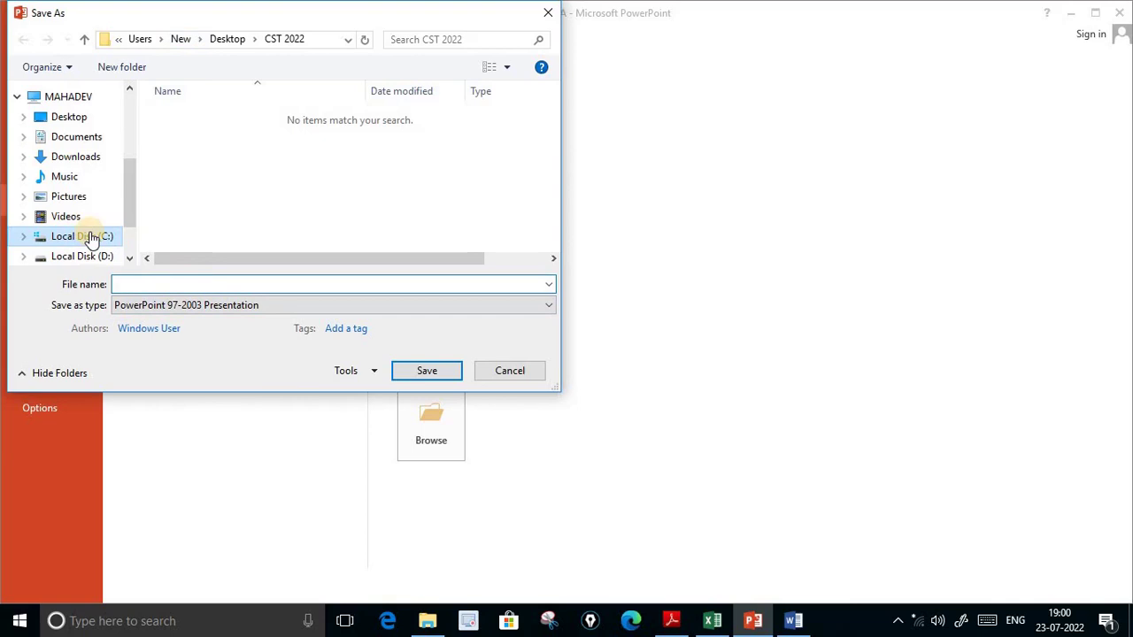
left_click_drag(127, 195, 132, 166)
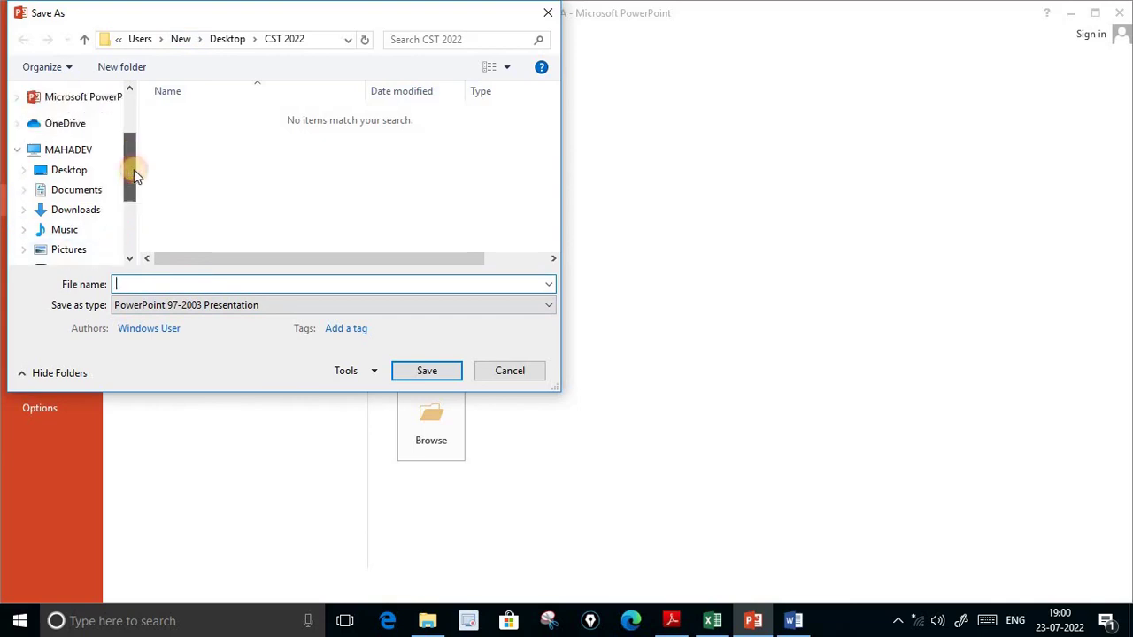
left_click(73, 174)
double_click(222, 118)
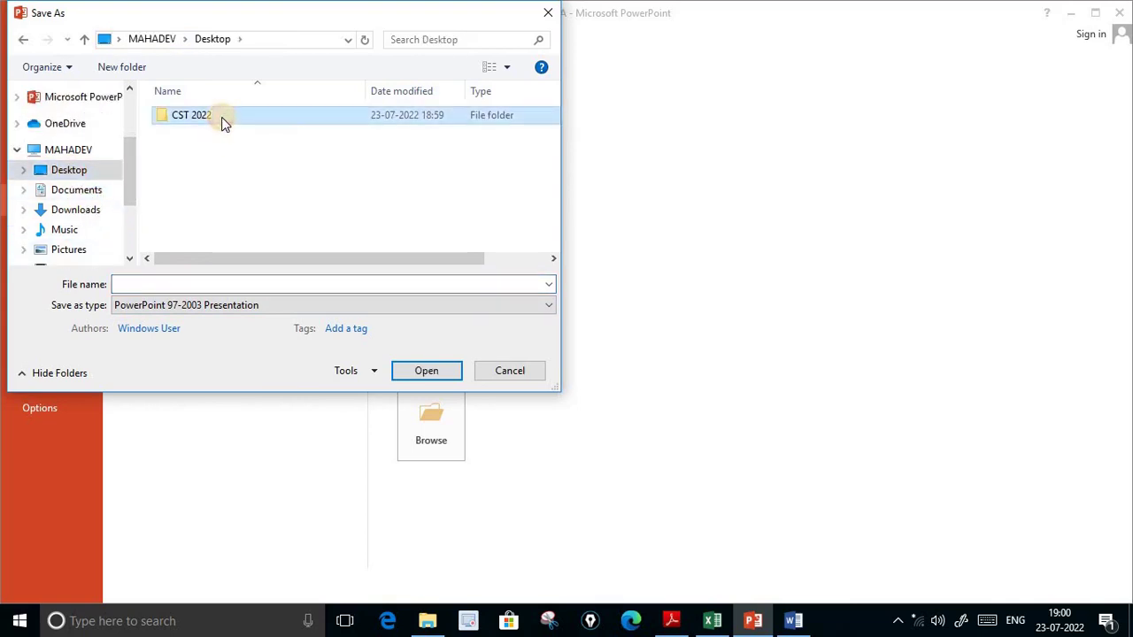
left_click(171, 283)
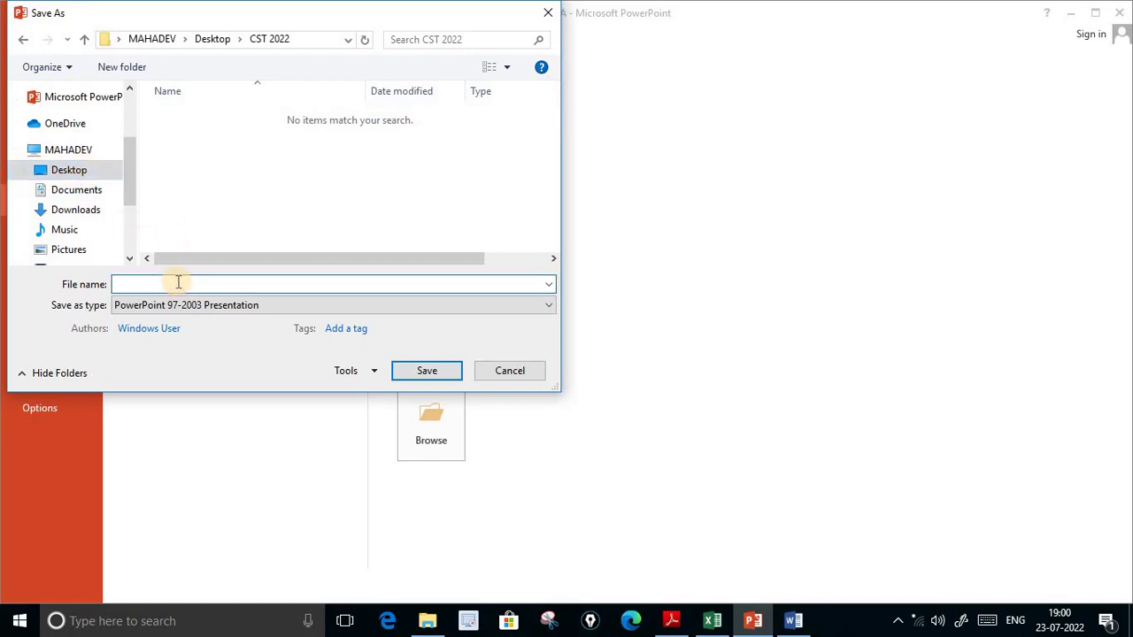
type("PP")
type("T")
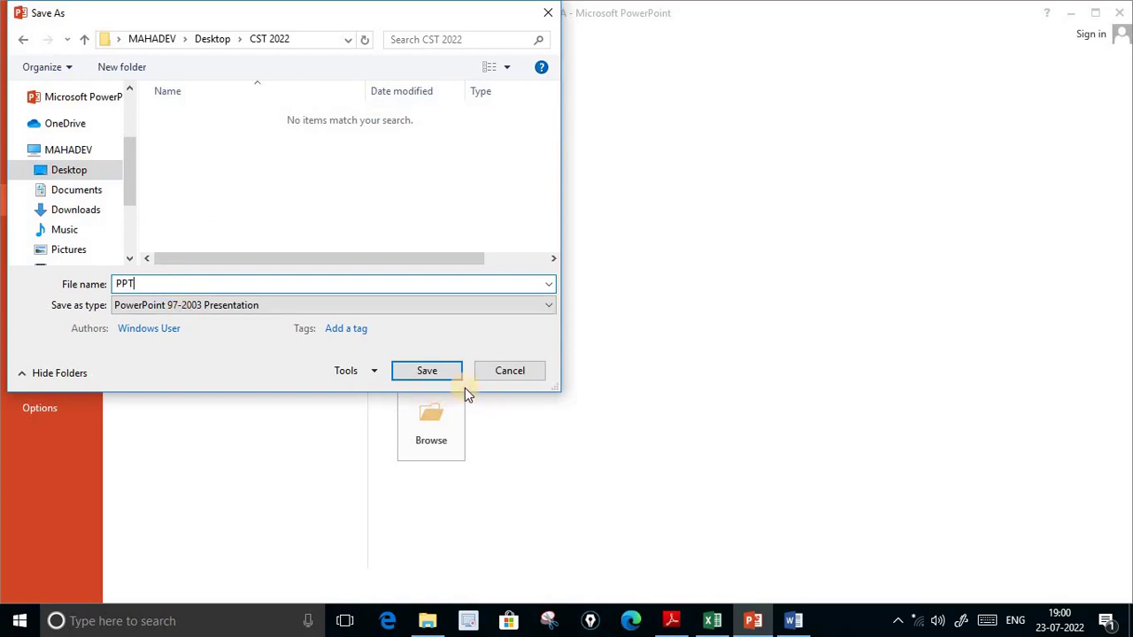
left_click(445, 372)
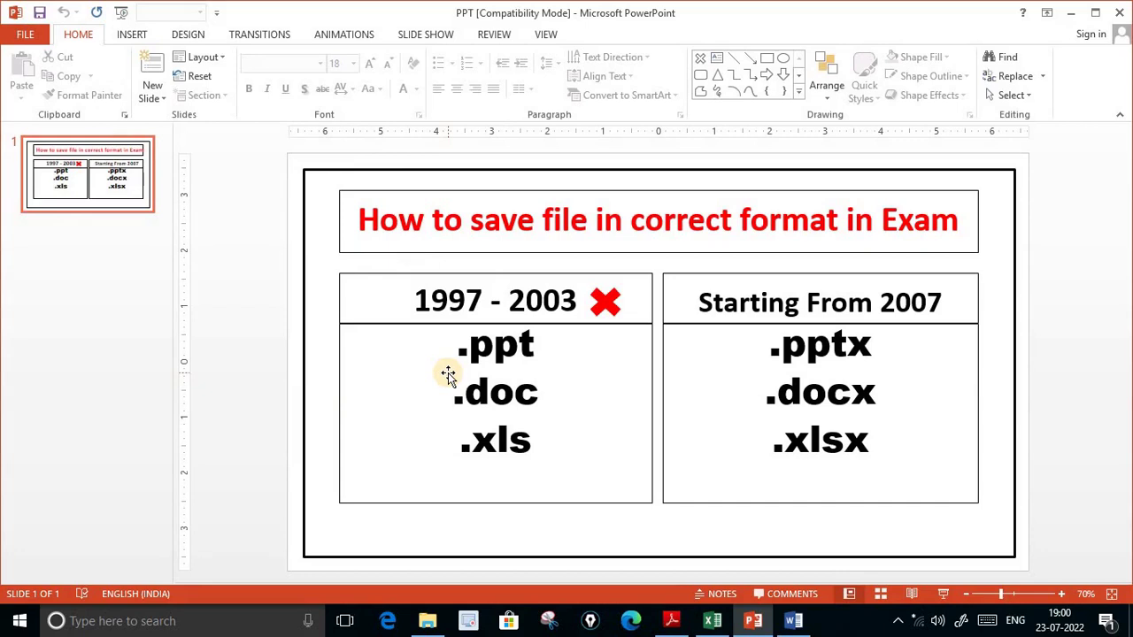
key("super+d")
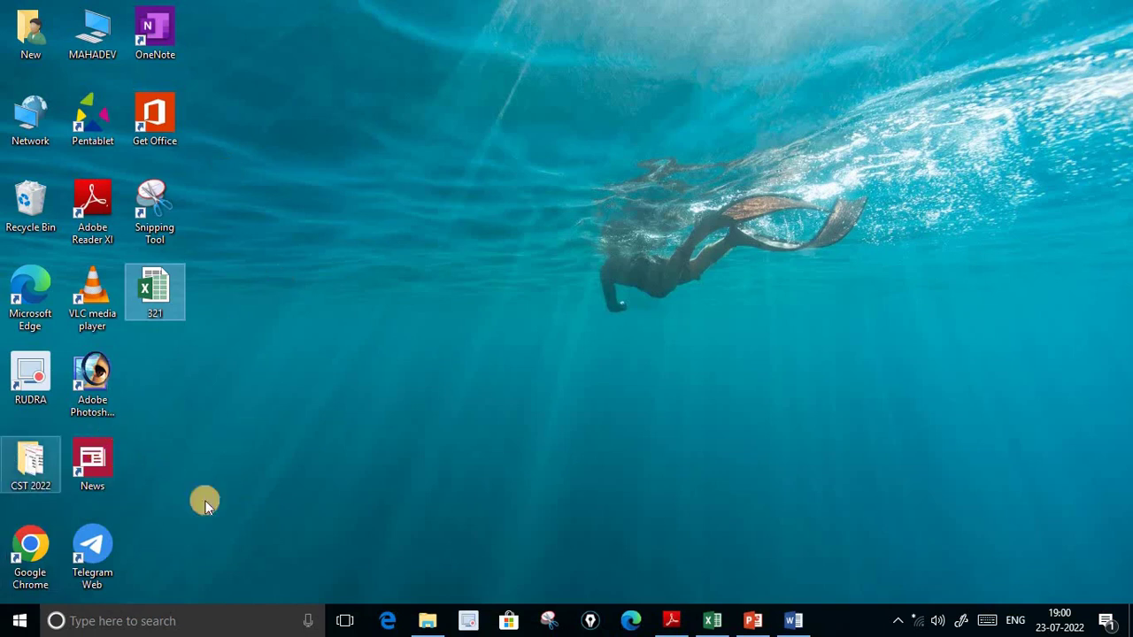
Open CST 2022 and confirm the ROLL NO- 1234 QUES- A file's type is .pptx
left_click(34, 478)
double_click(34, 478)
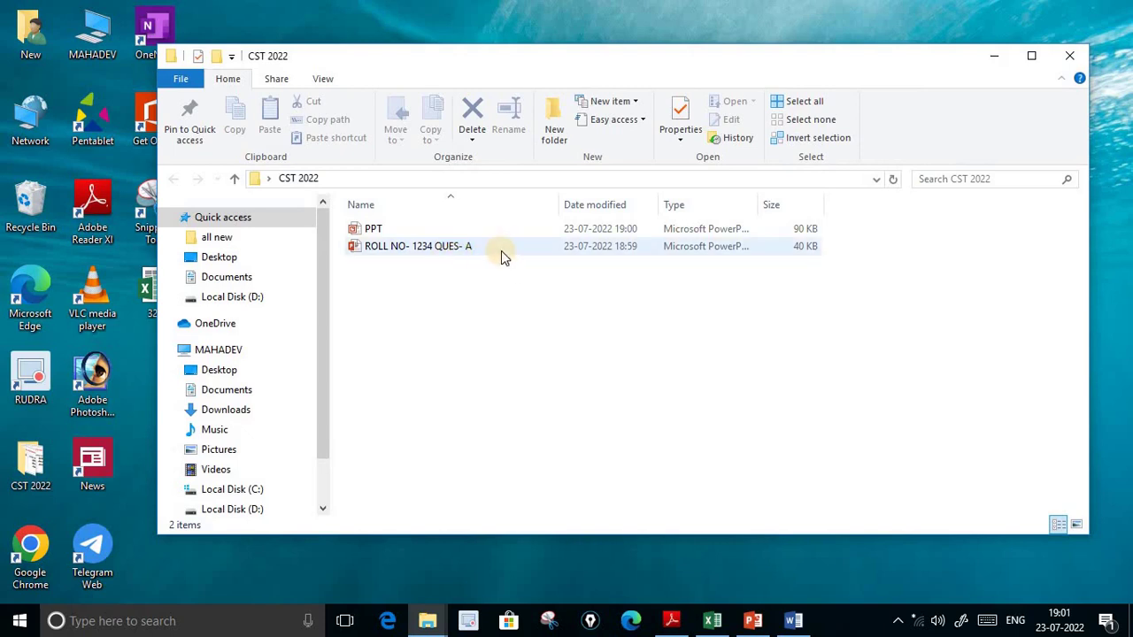
mouse_move(418, 246)
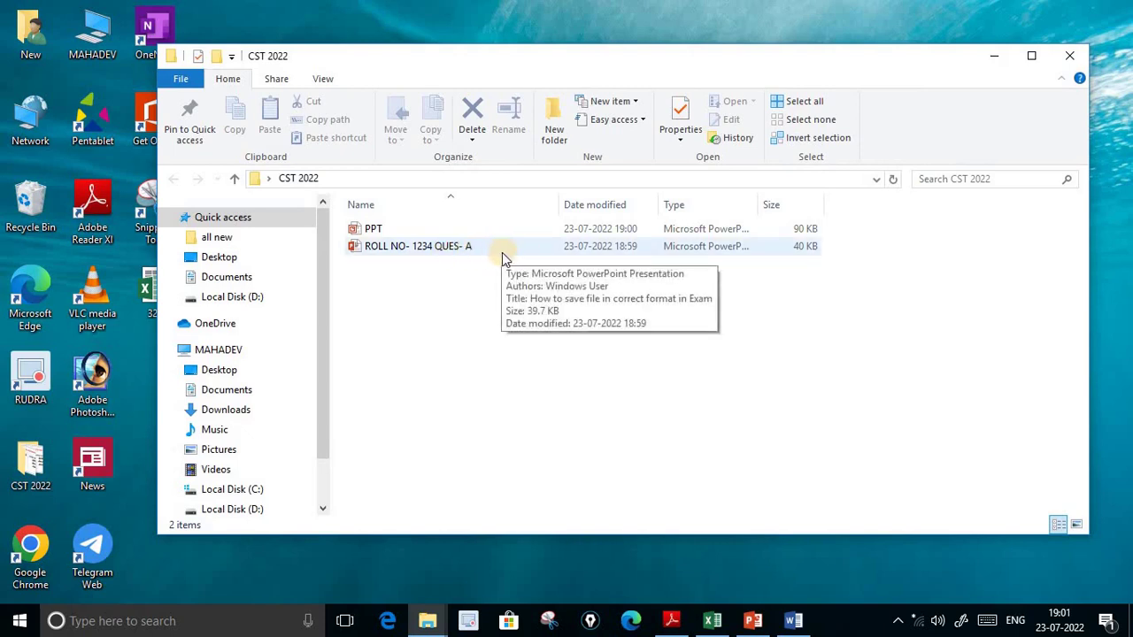
left_click(498, 252)
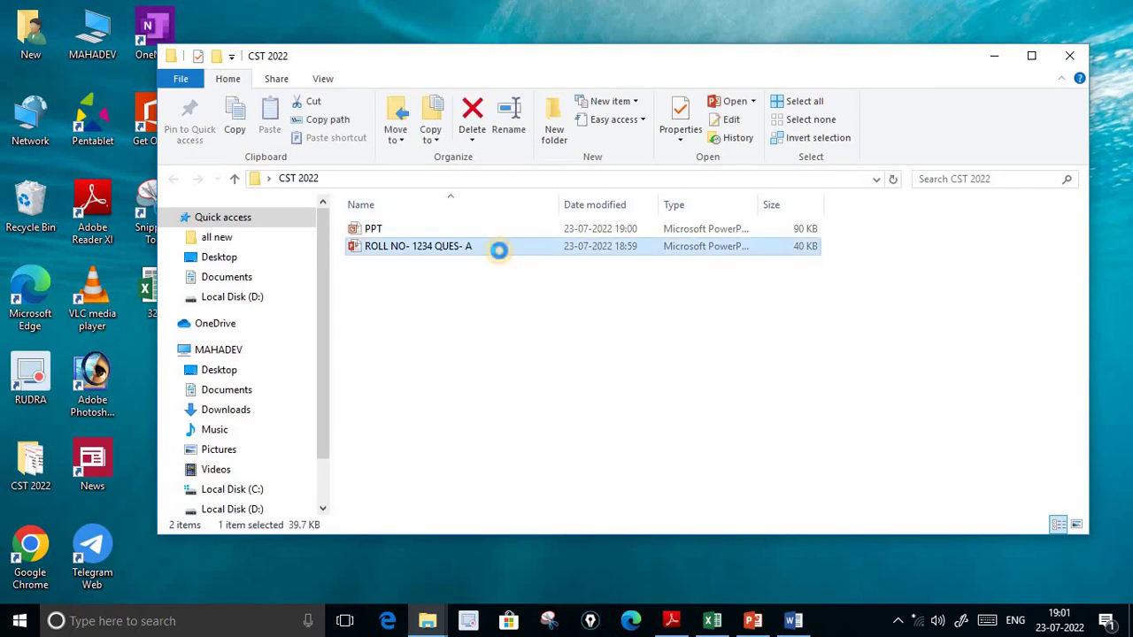
right_click(499, 251)
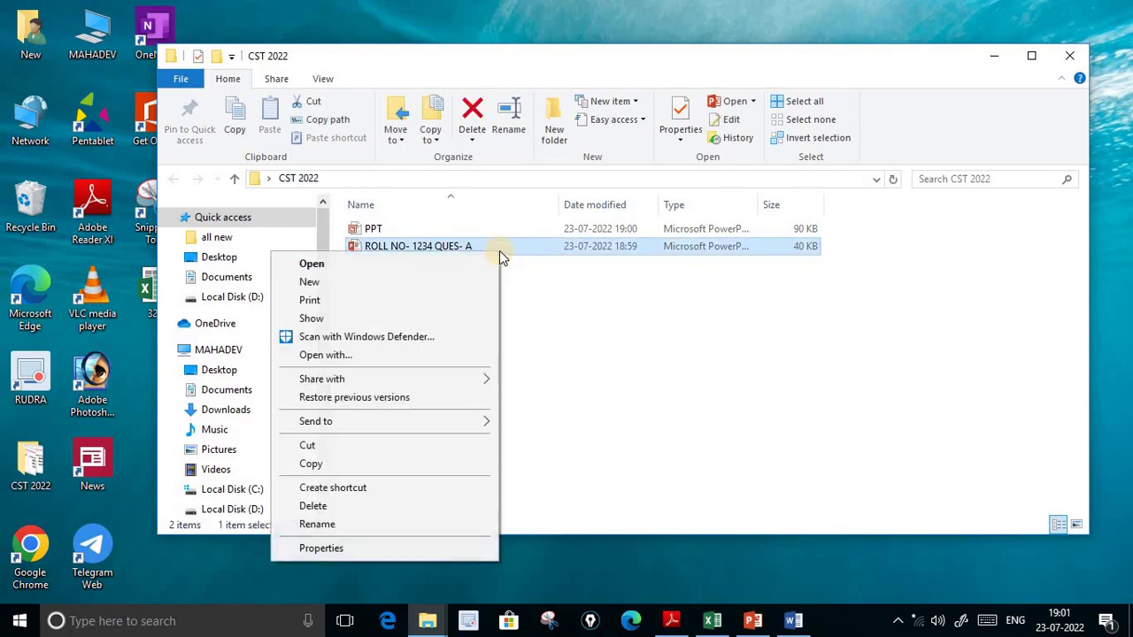
left_click(335, 547)
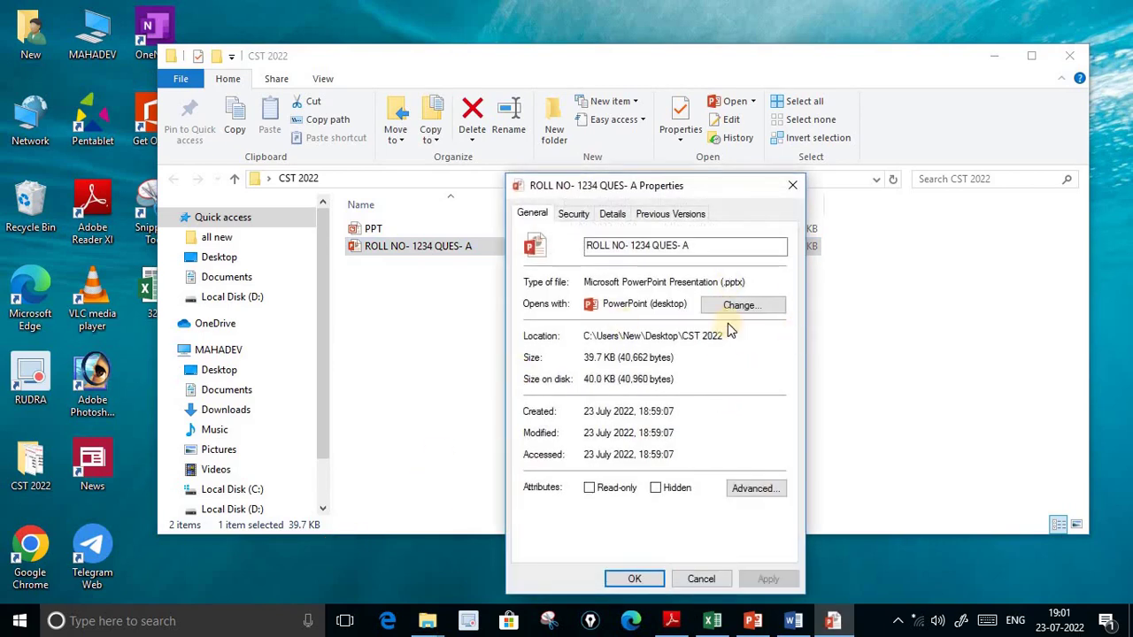
left_click_drag(746, 281, 717, 284)
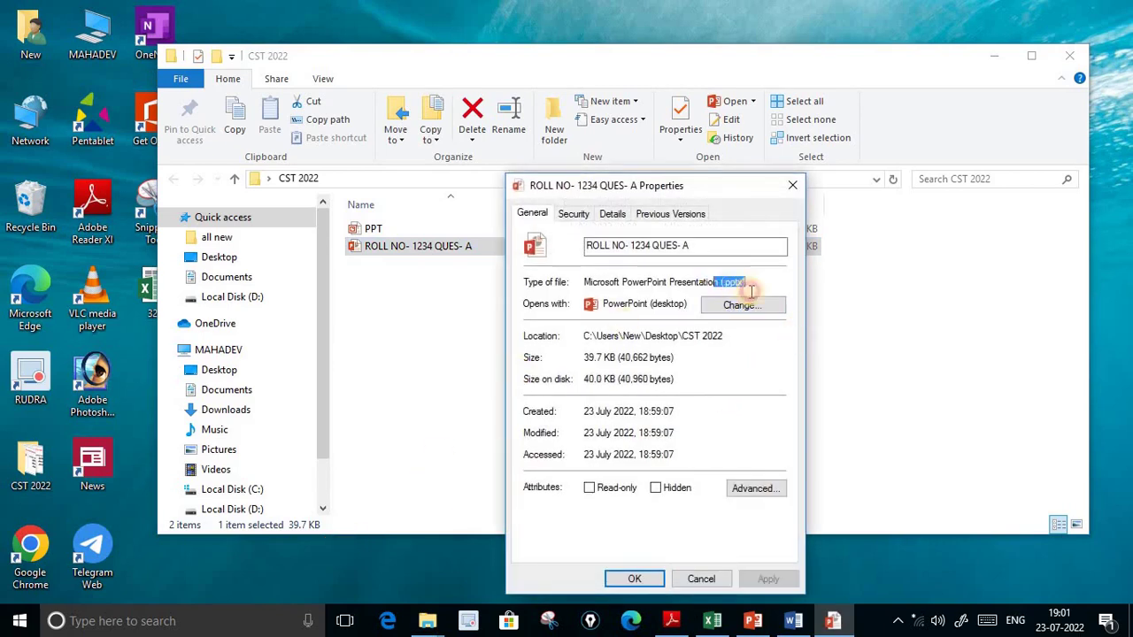
left_click(731, 282)
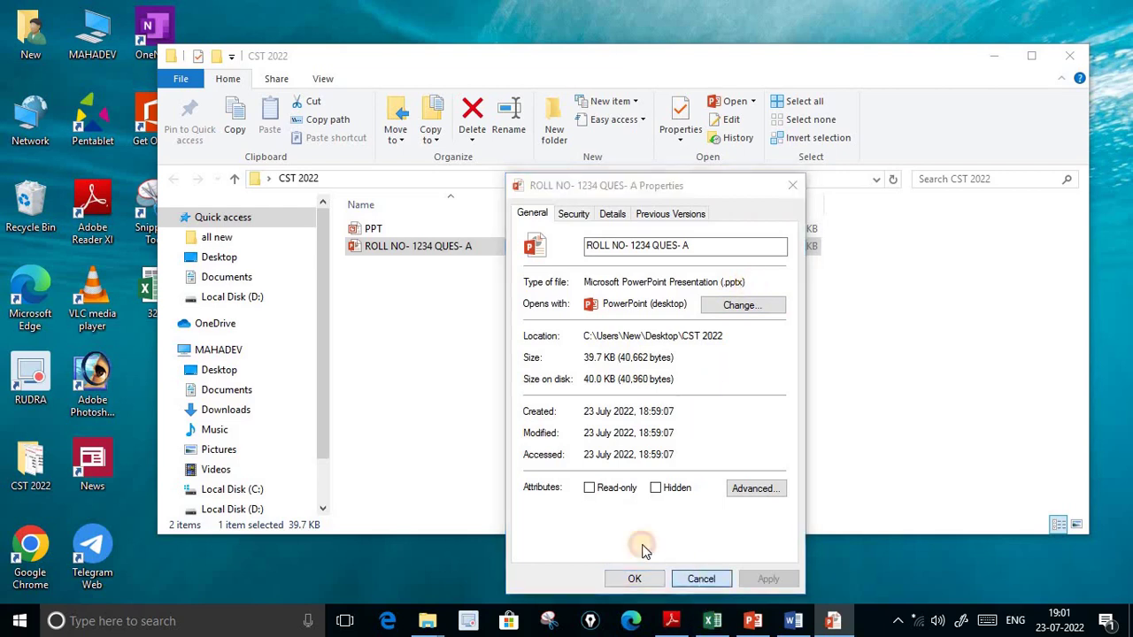
Confirm in its Properties that PPT is a .ppt file, then return to the exam rules PDF
left_click(459, 230)
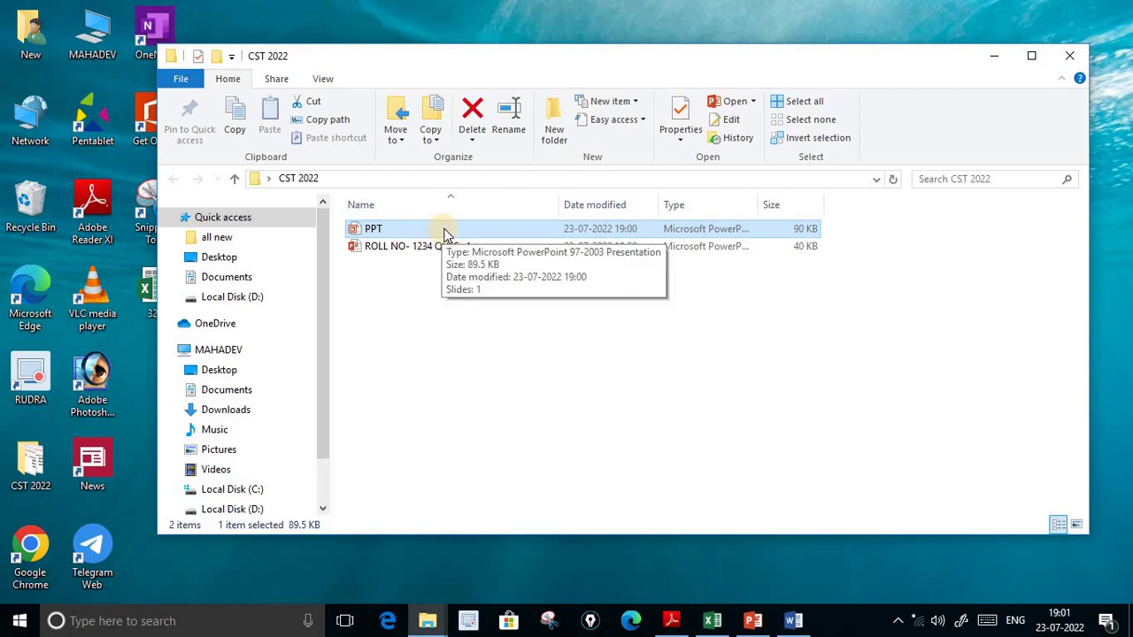
right_click(435, 237)
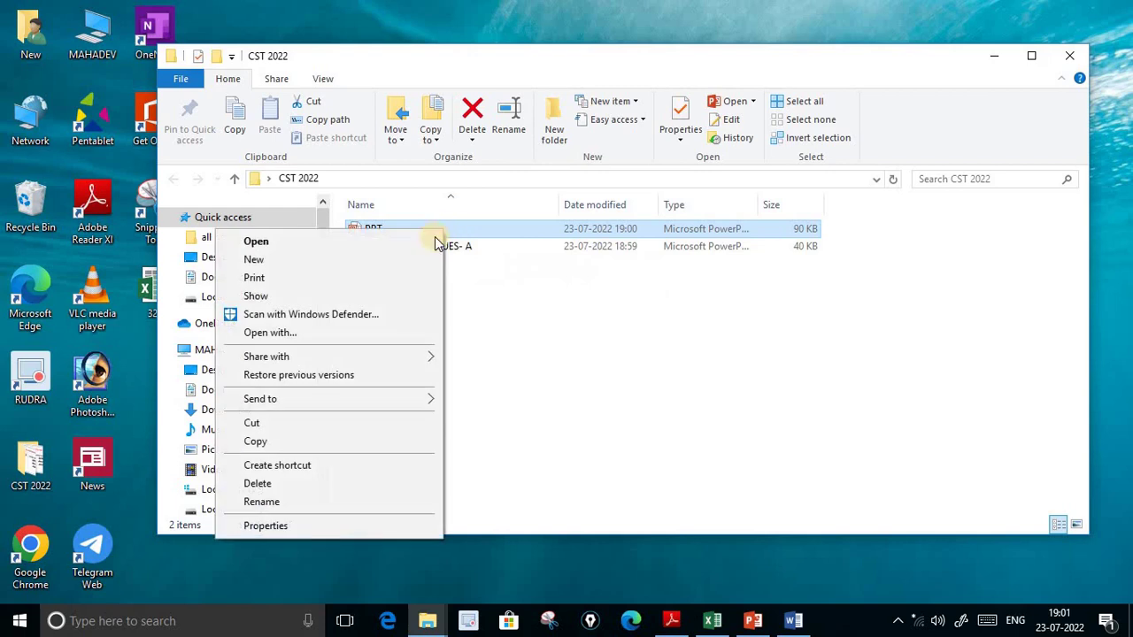
left_click(291, 524)
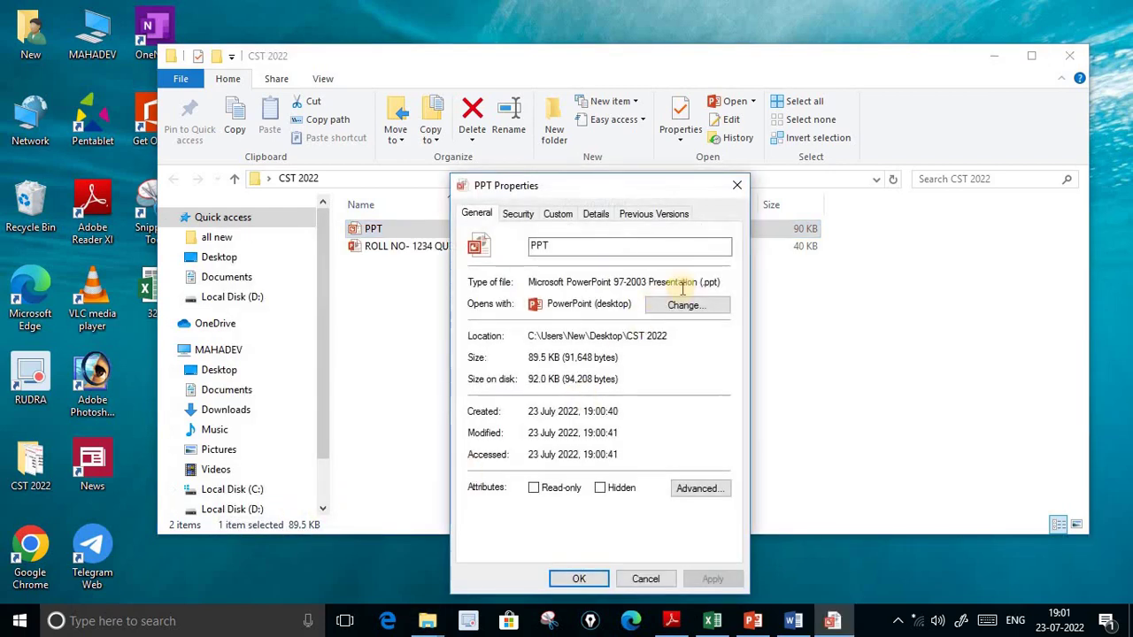
left_click_drag(724, 282, 693, 283)
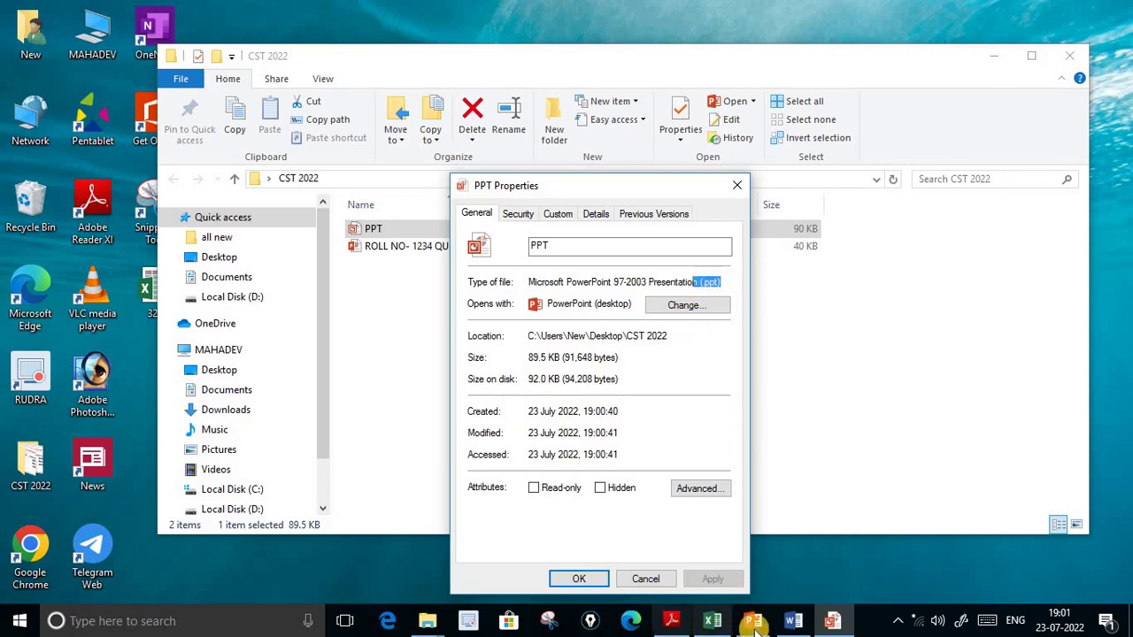
left_click(671, 620)
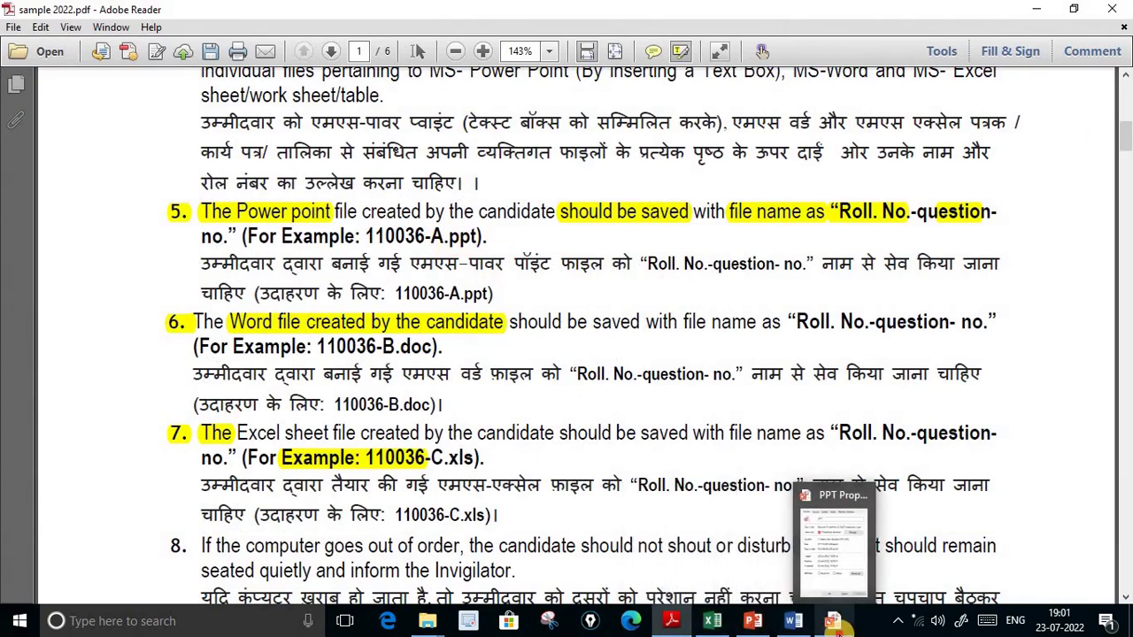
Cancel the PPT Properties dialog after rechecking its .ppt type, then switch to Excel
left_click(835, 624)
left_click_drag(694, 283, 717, 283)
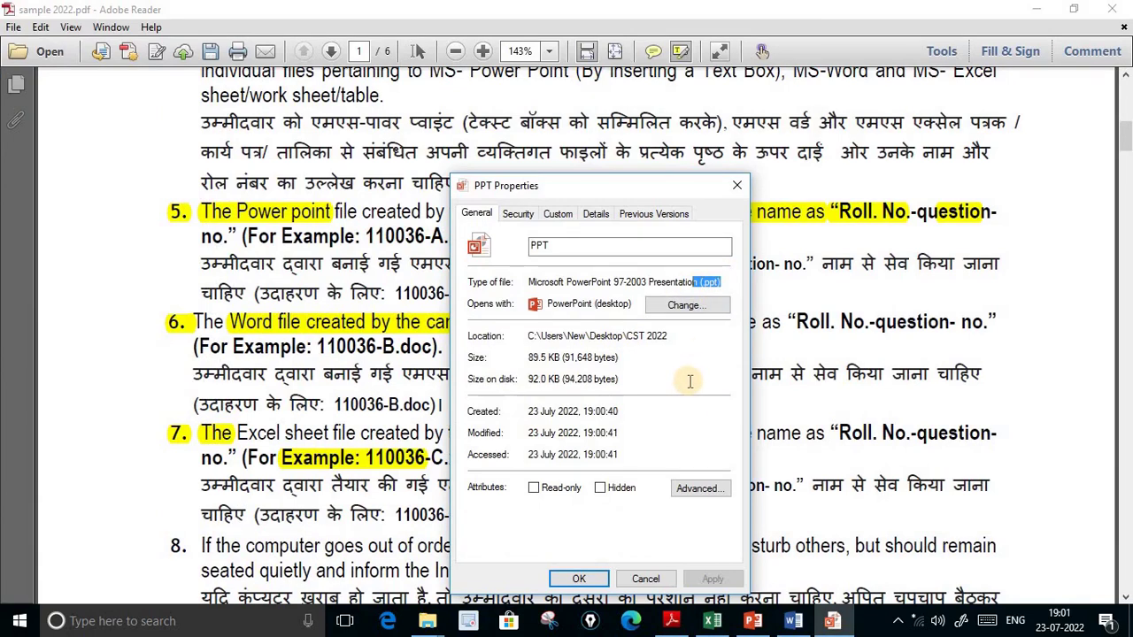
left_click(646, 578)
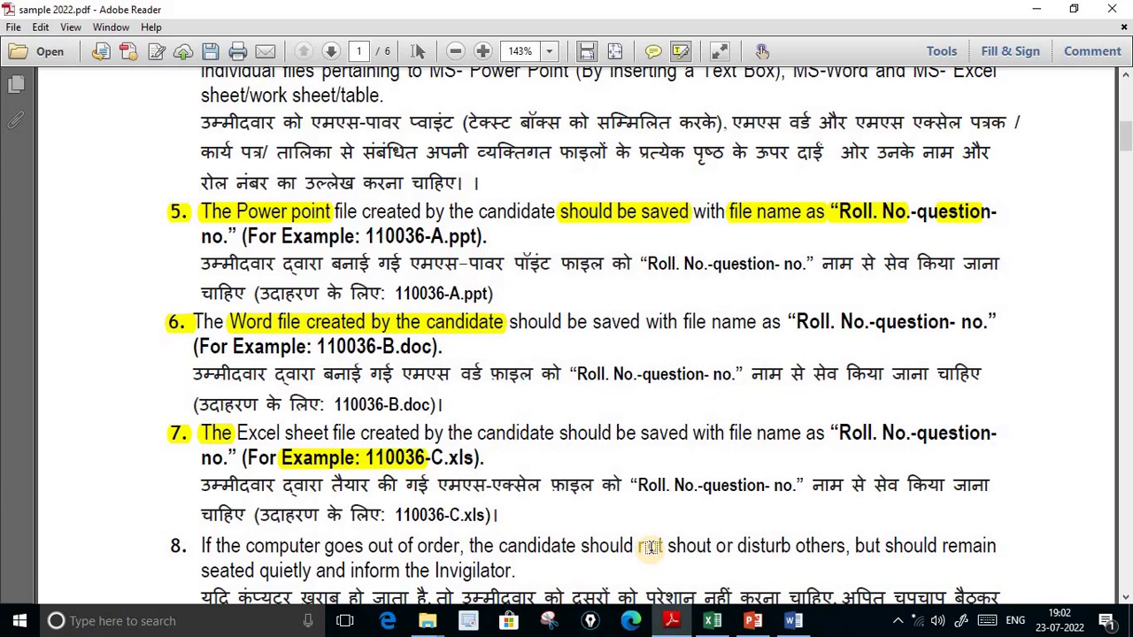
left_click(717, 624)
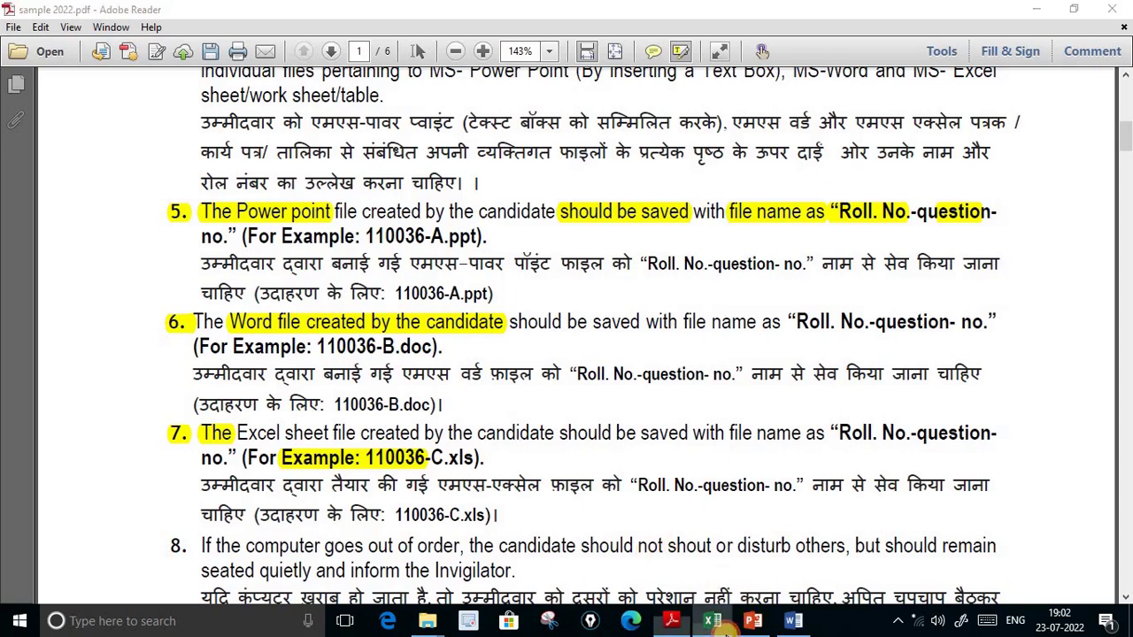
Copy the expenditure table and chart range A1:F22 from workbook 321
left_click(724, 434)
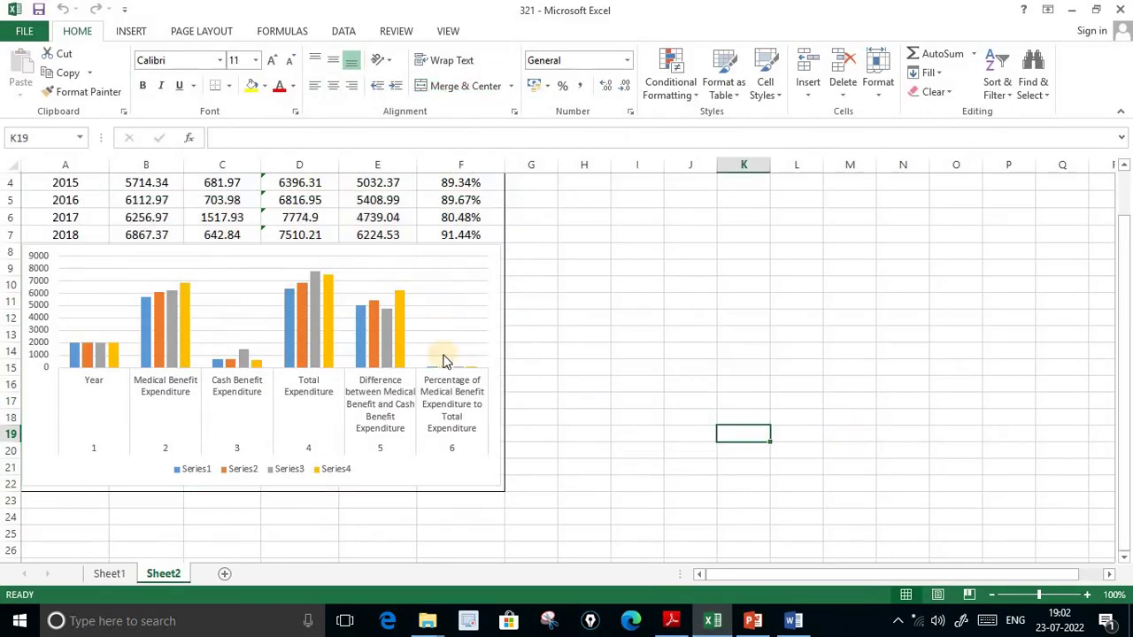
scroll(608, 476, "up", 1)
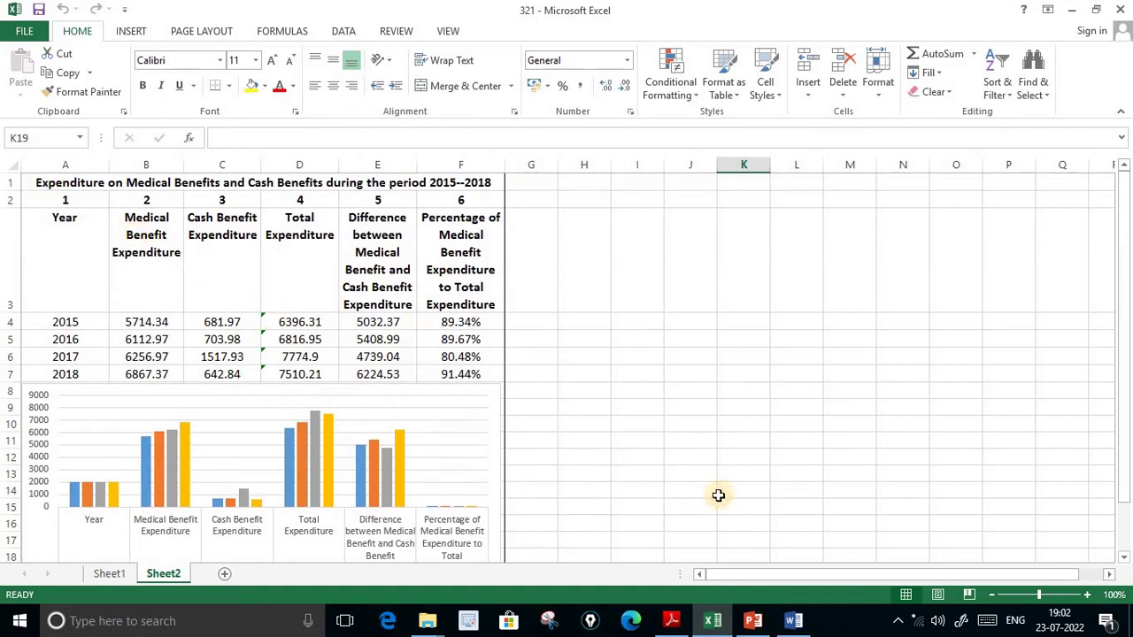
scroll(718, 495, "down", 1)
scroll(645, 490, "up", 1)
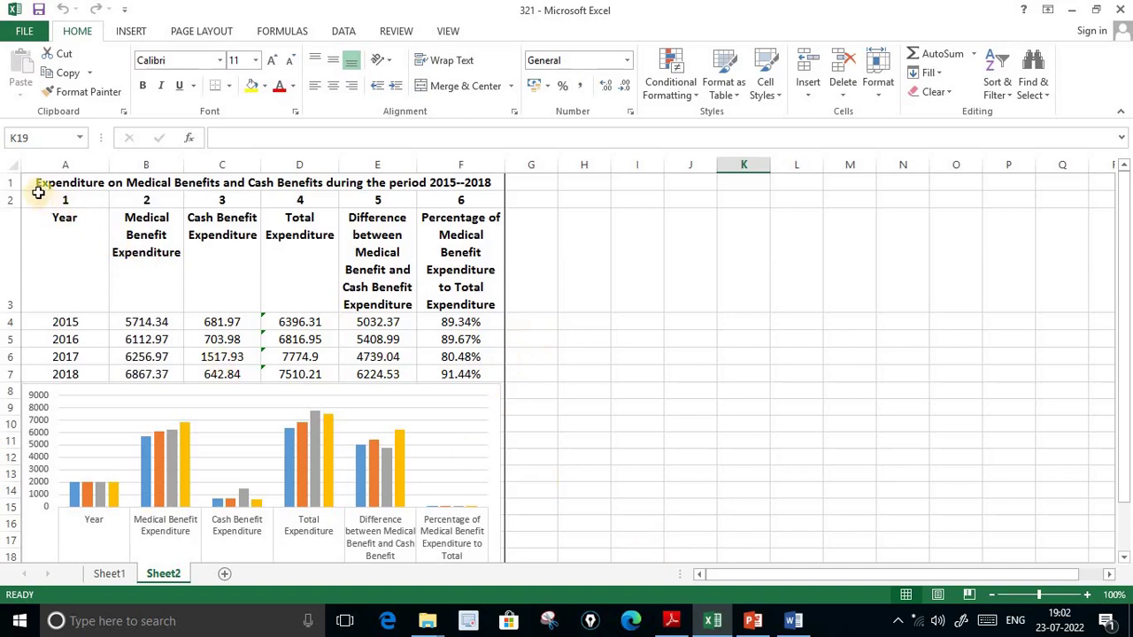
left_click_drag(45, 186, 221, 545)
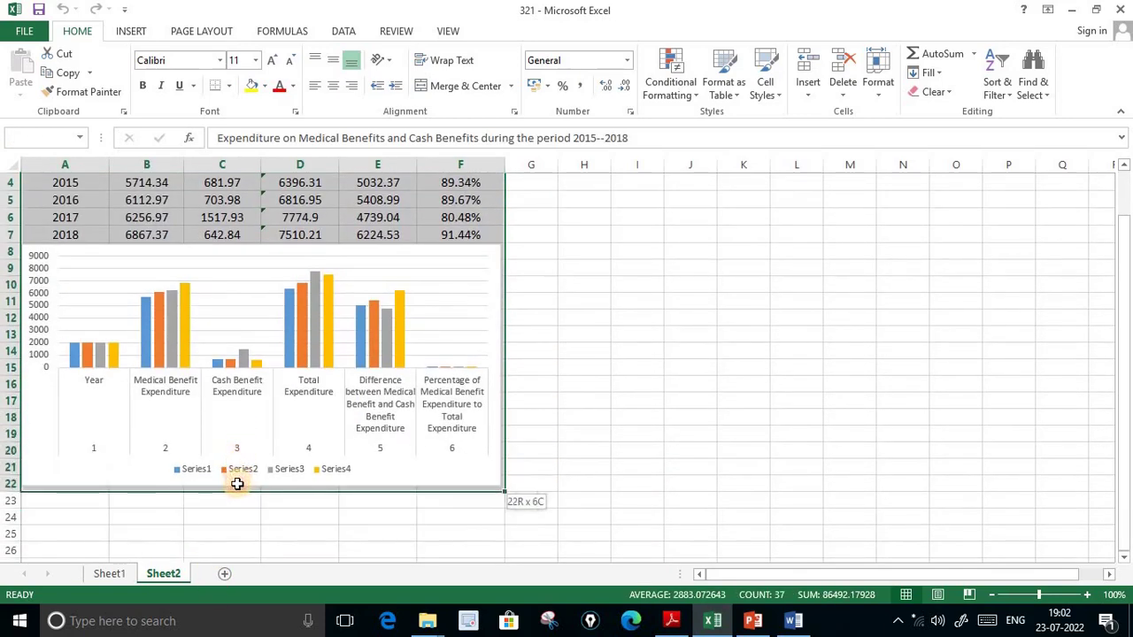
left_click_drag(221, 545, 235, 480)
key("ctrl+c")
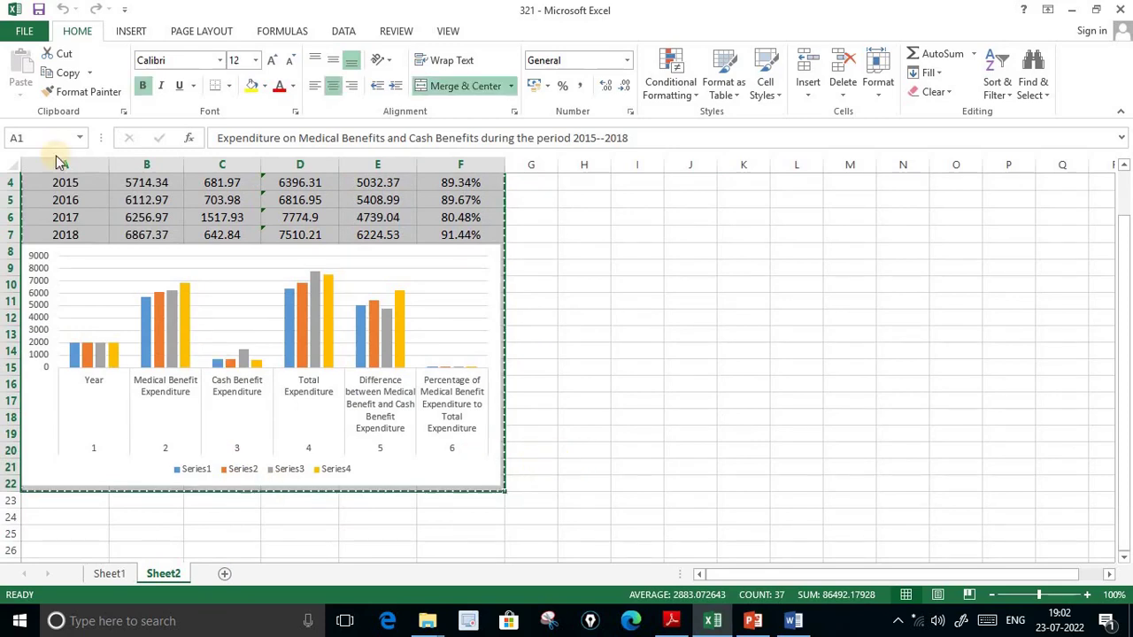
left_click(26, 33)
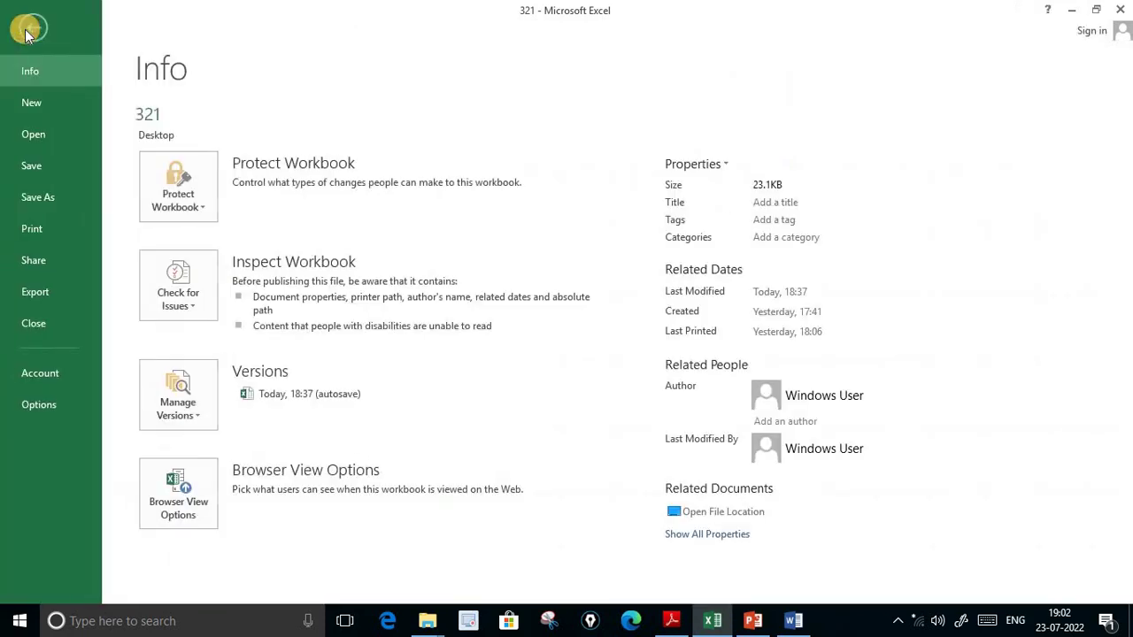
Paste the table and chart into a new blank workbook using Keep Source Column Widths
left_click(32, 103)
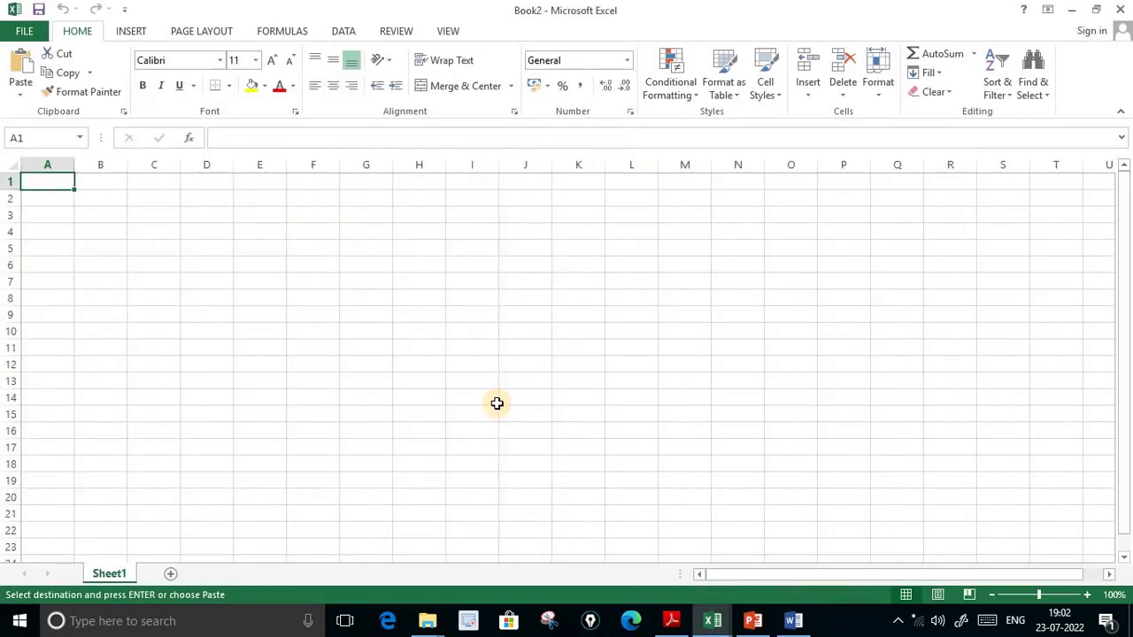
key("ctrl+v")
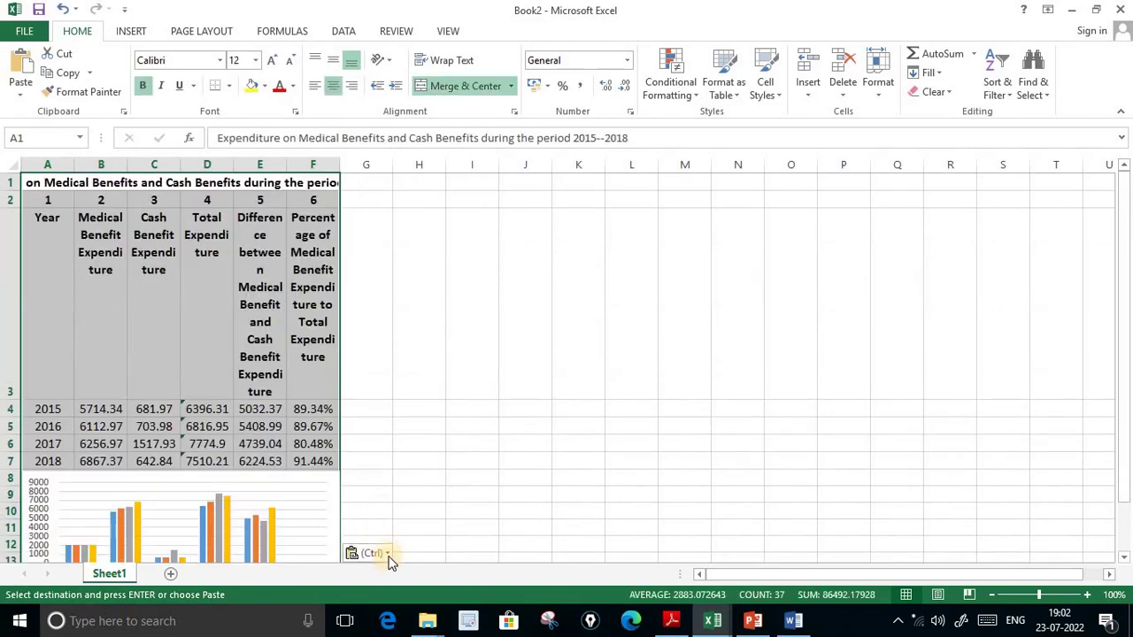
left_click(388, 555)
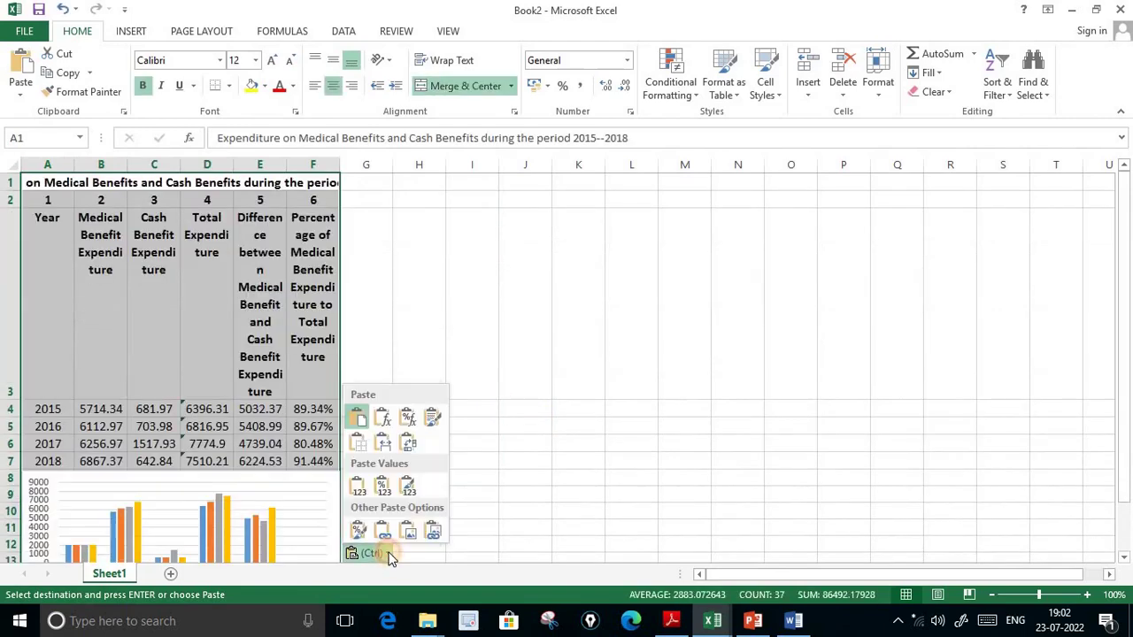
left_click(386, 449)
left_click(668, 379)
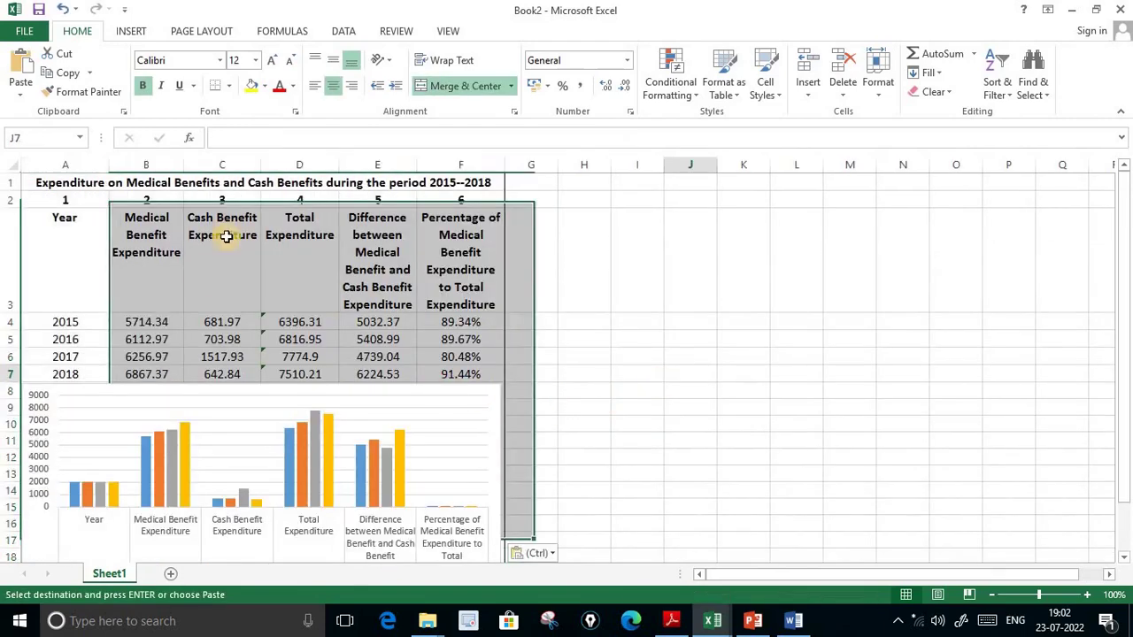
scroll(630, 416, "down", 2)
scroll(637, 437, "up", 2)
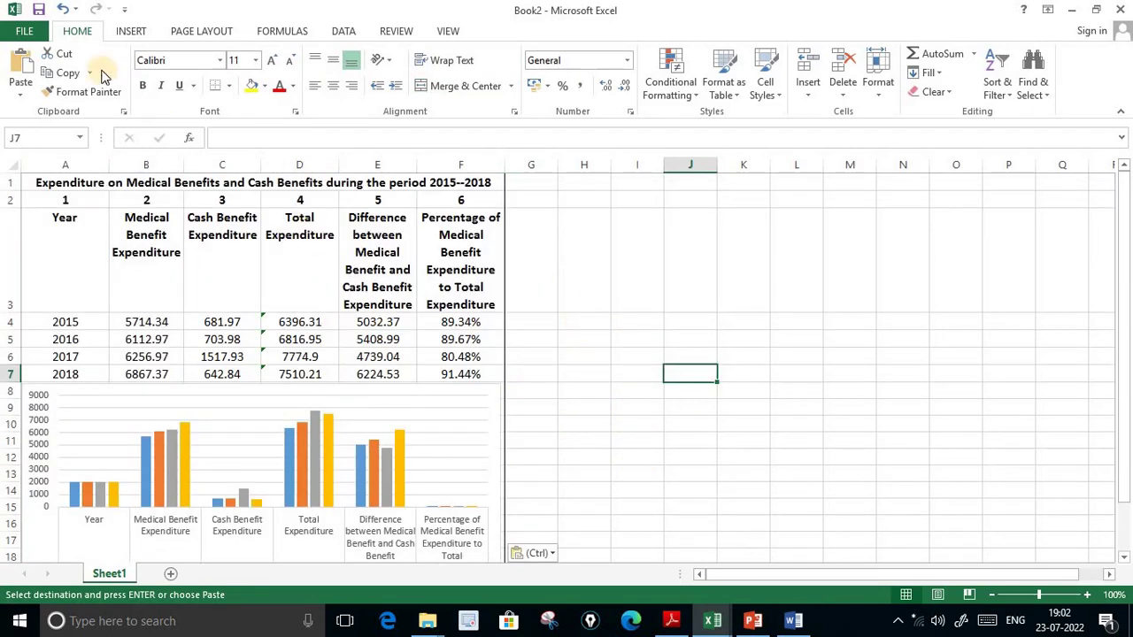
Point Save As at Desktop > CST 2022 and clear the default Book2 file name
left_click(24, 31)
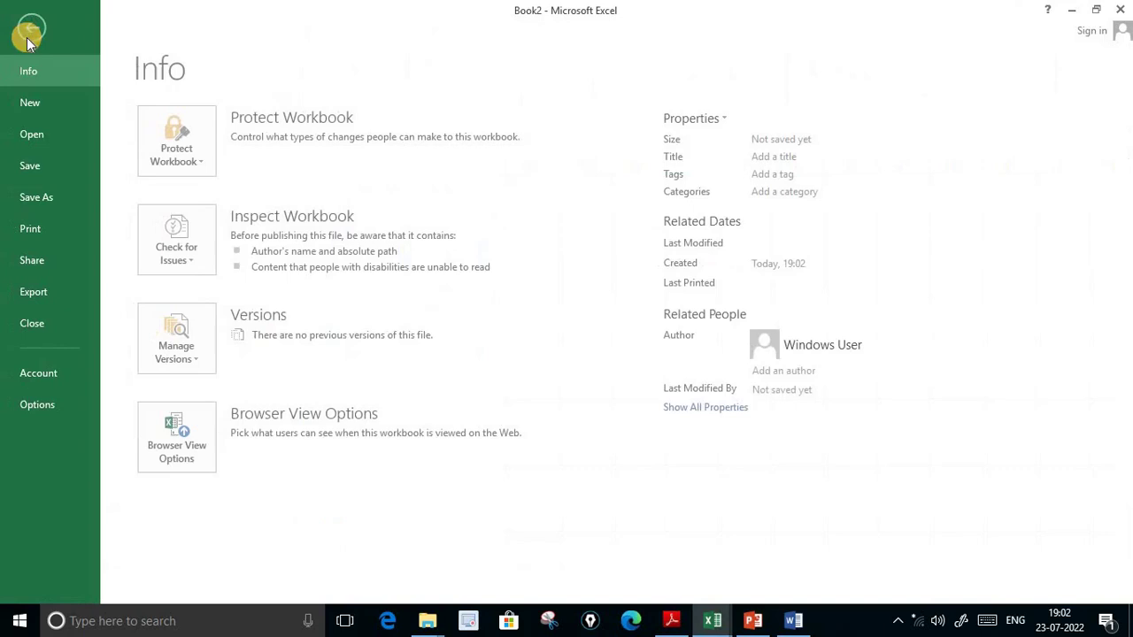
left_click(32, 166)
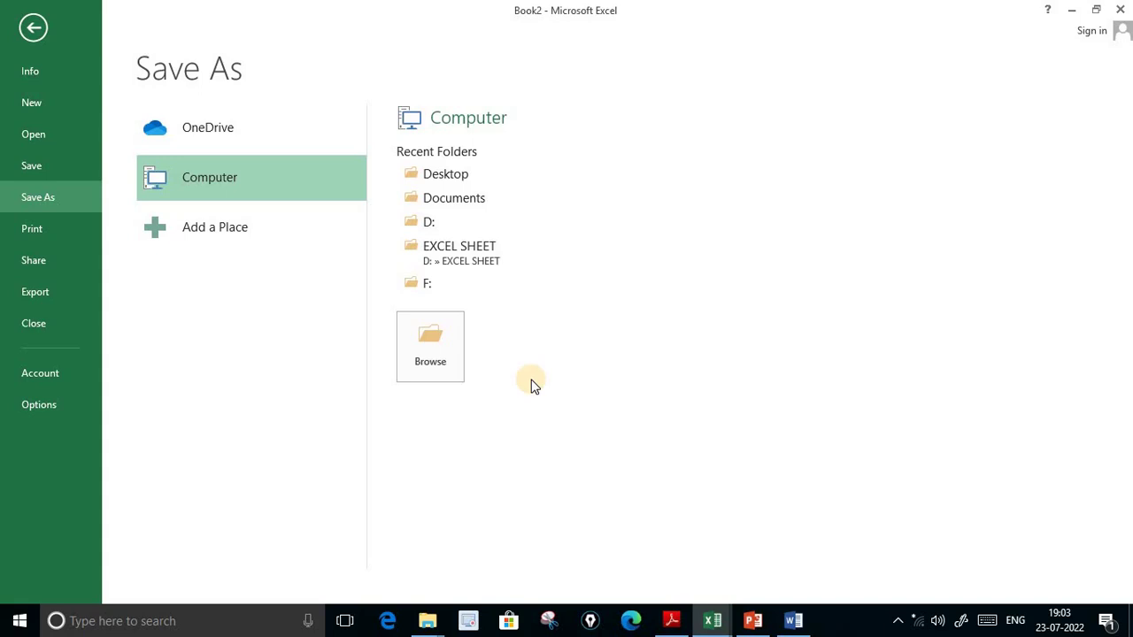
left_click(447, 363)
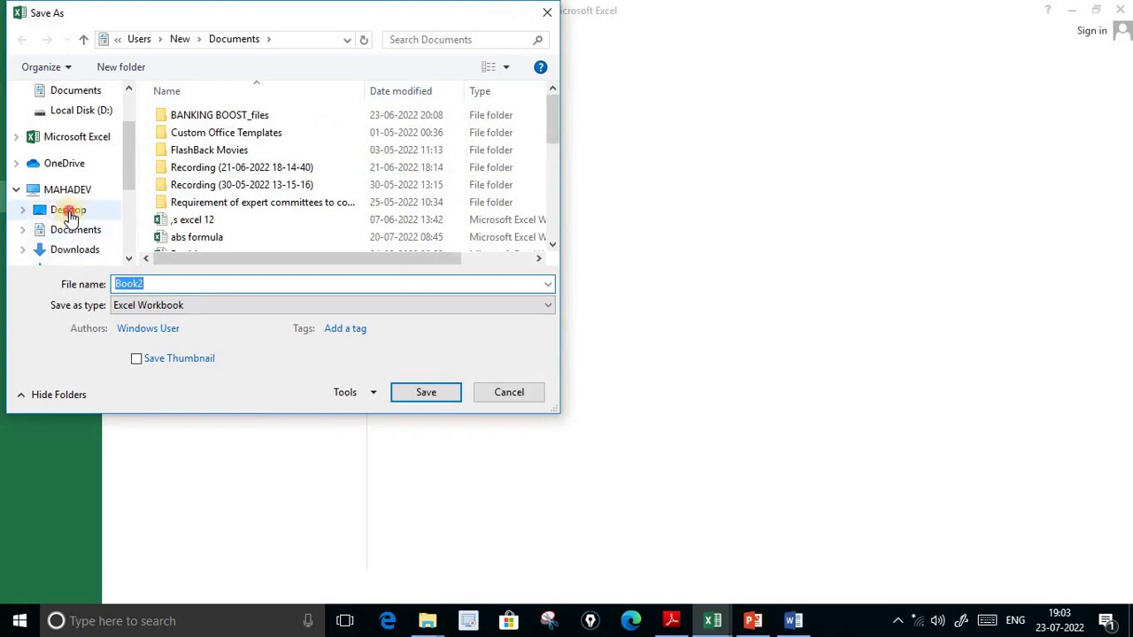
left_click(37, 210)
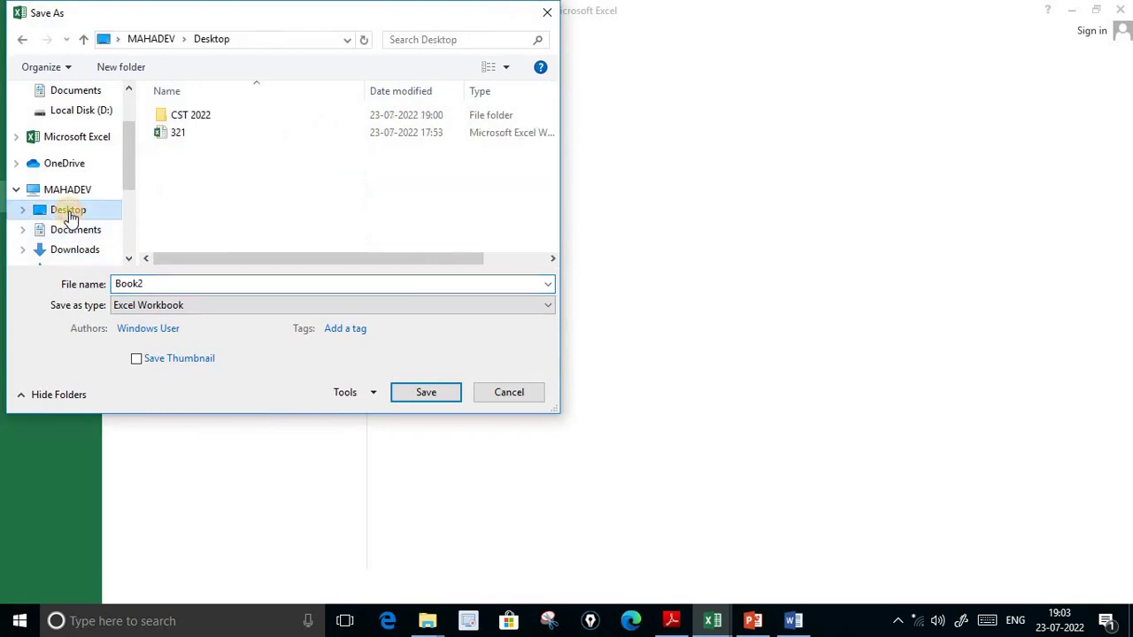
double_click(262, 115)
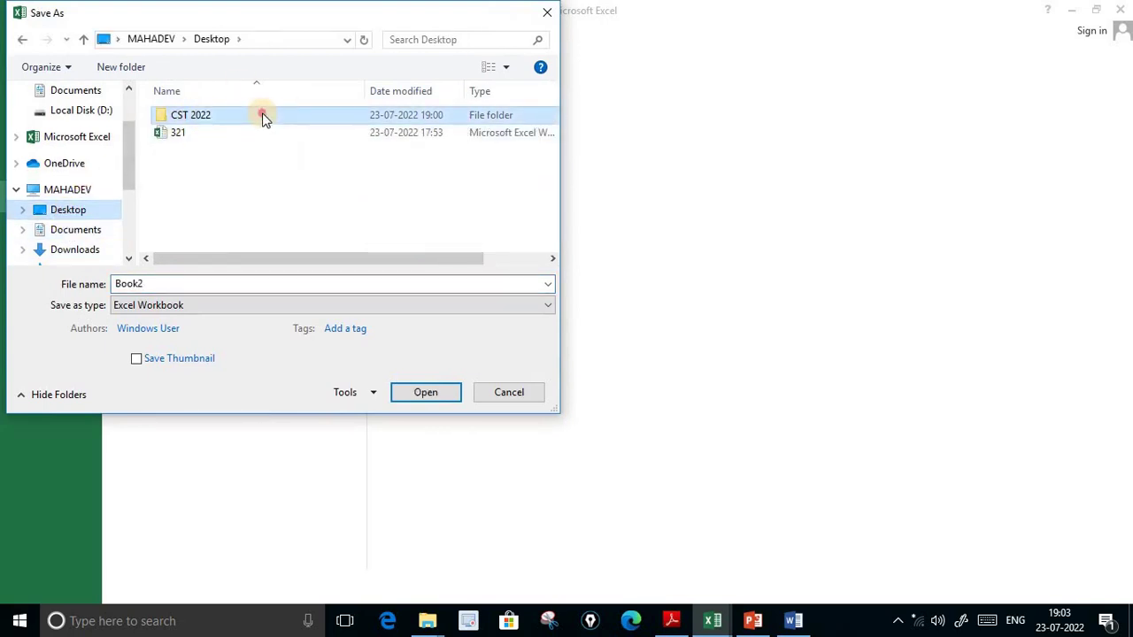
double_click(163, 283)
key("BackSpace")
type("12345 -")
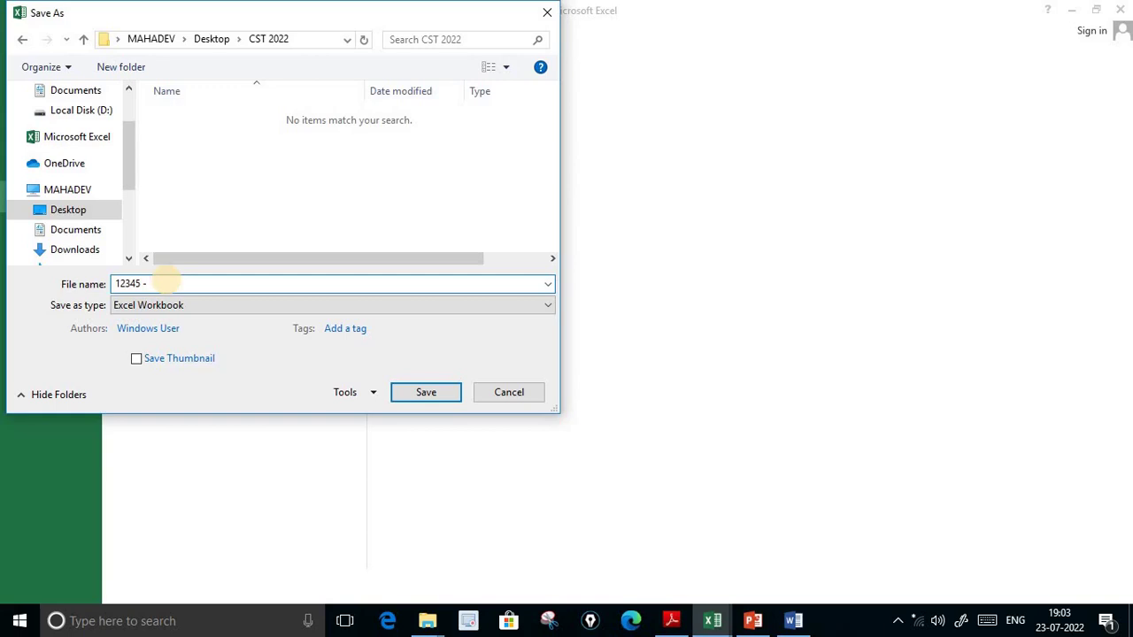
Check rule 7's naming example 110036-C.xls in the PDF, then add C to the Excel file name
left_click(671, 620)
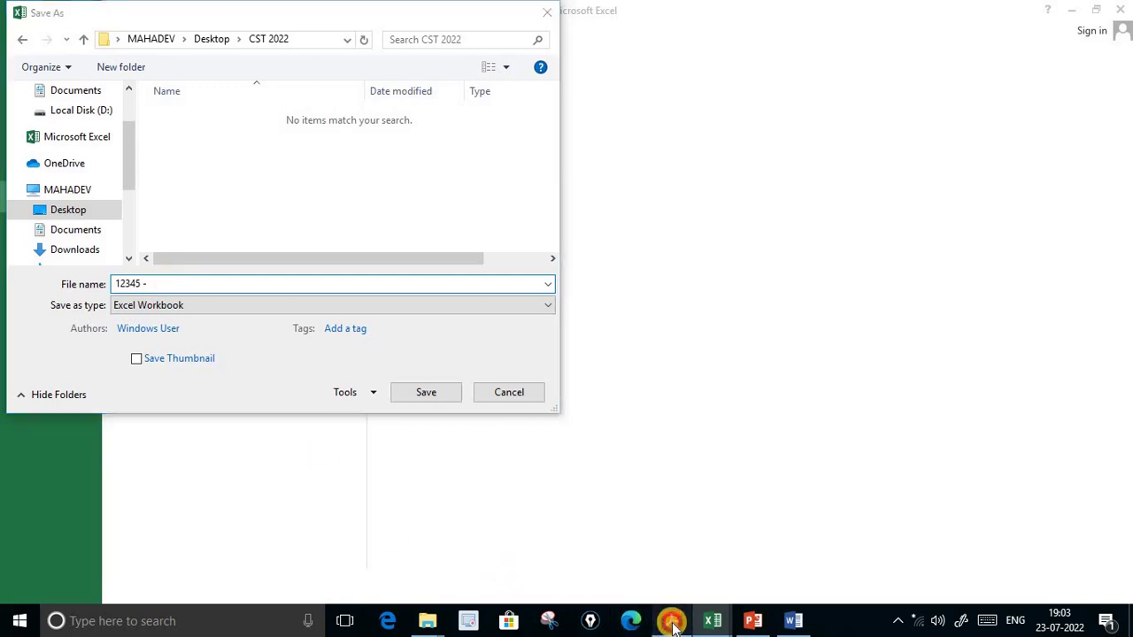
scroll(529, 499, "down", 2)
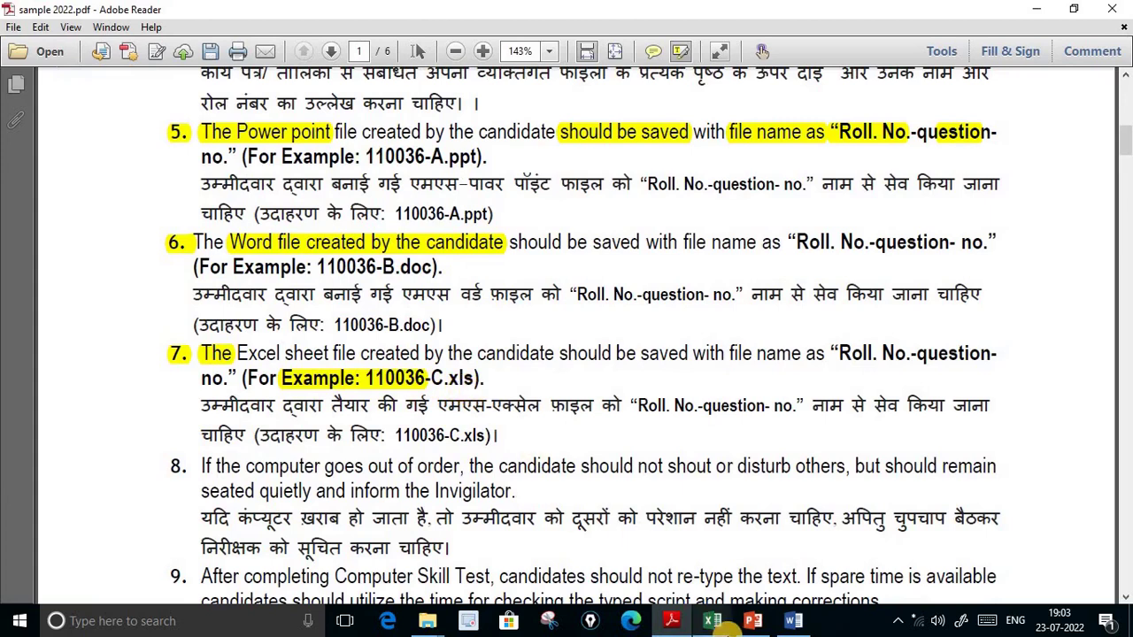
mouse_move(713, 621)
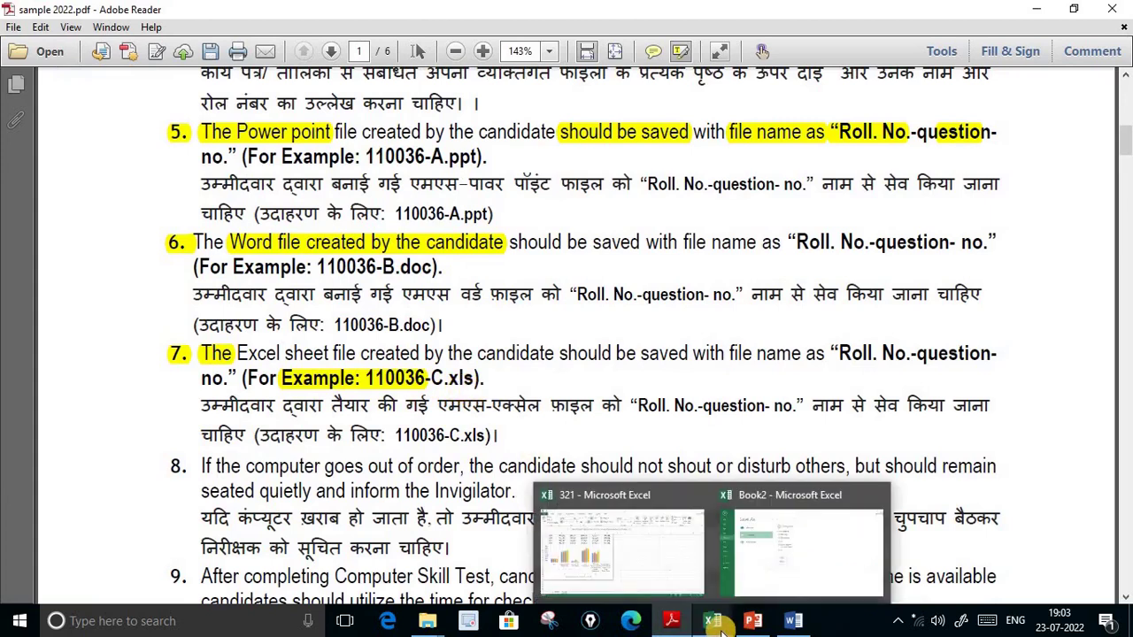
left_click(801, 584)
type("12345 - C")
left_click(168, 283)
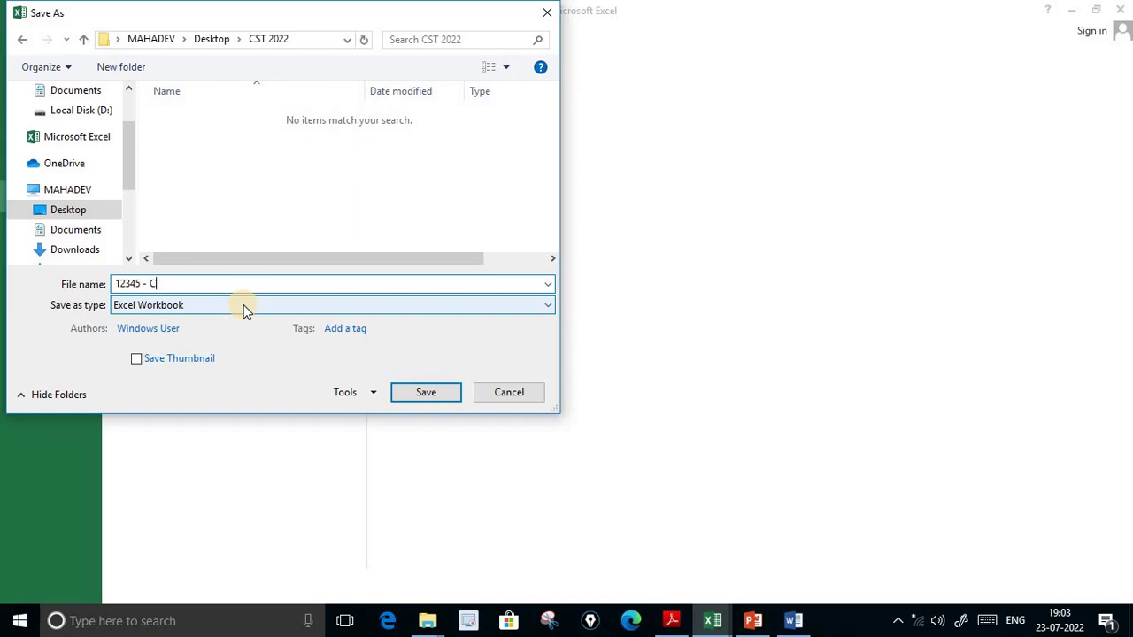
Save the workbook as an Excel 97-2003 Workbook under the roll-number '- C' name
left_click(243, 305)
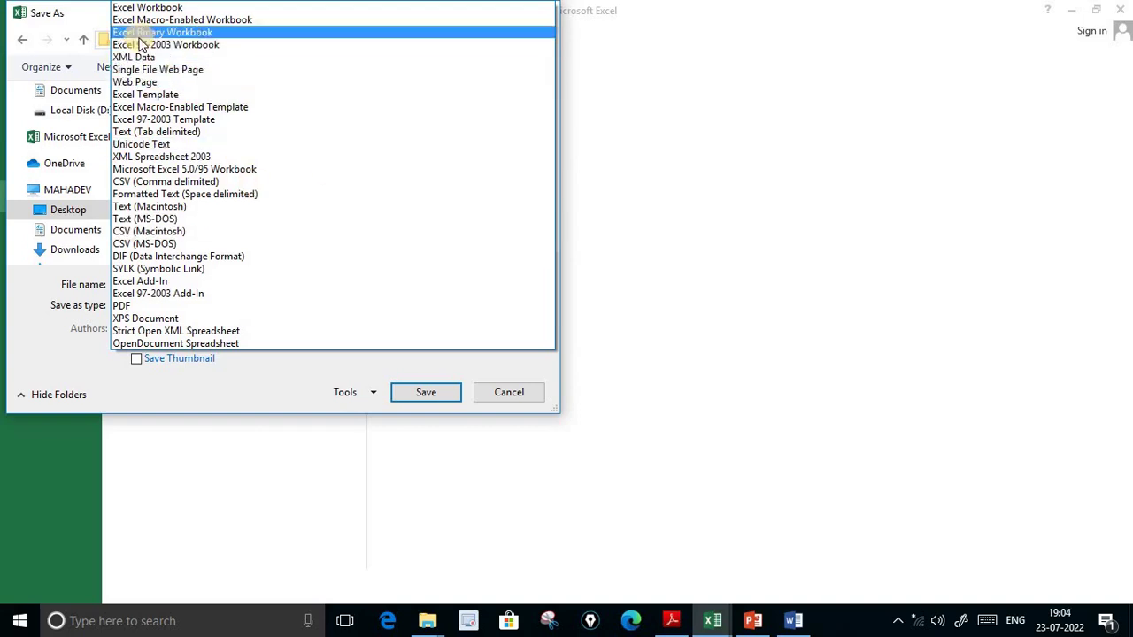
left_click(152, 44)
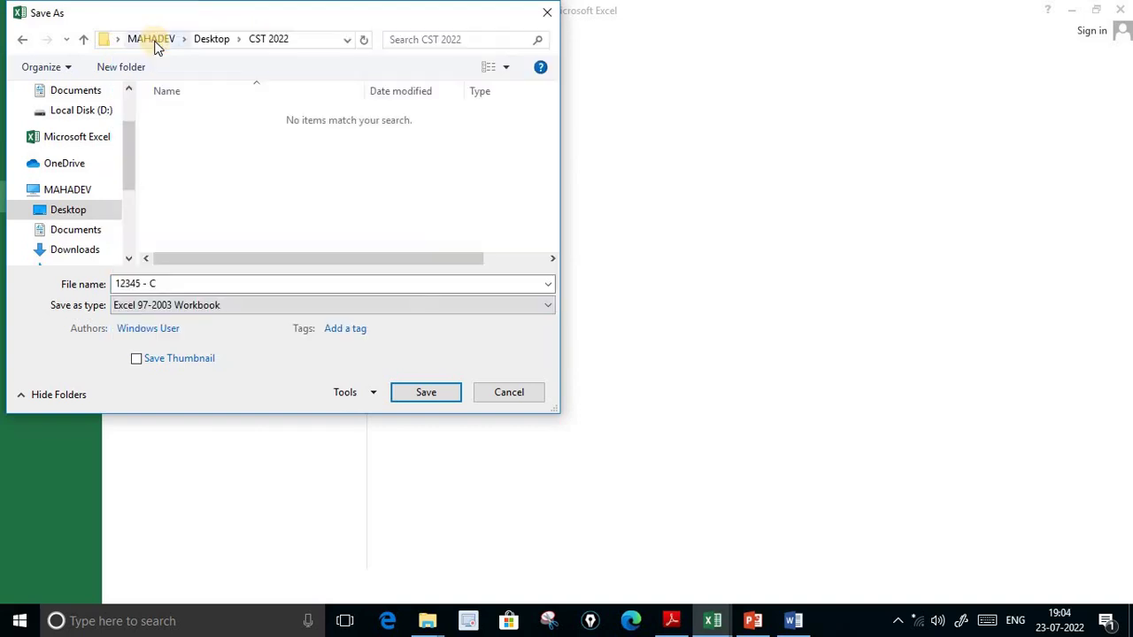
left_click(428, 392)
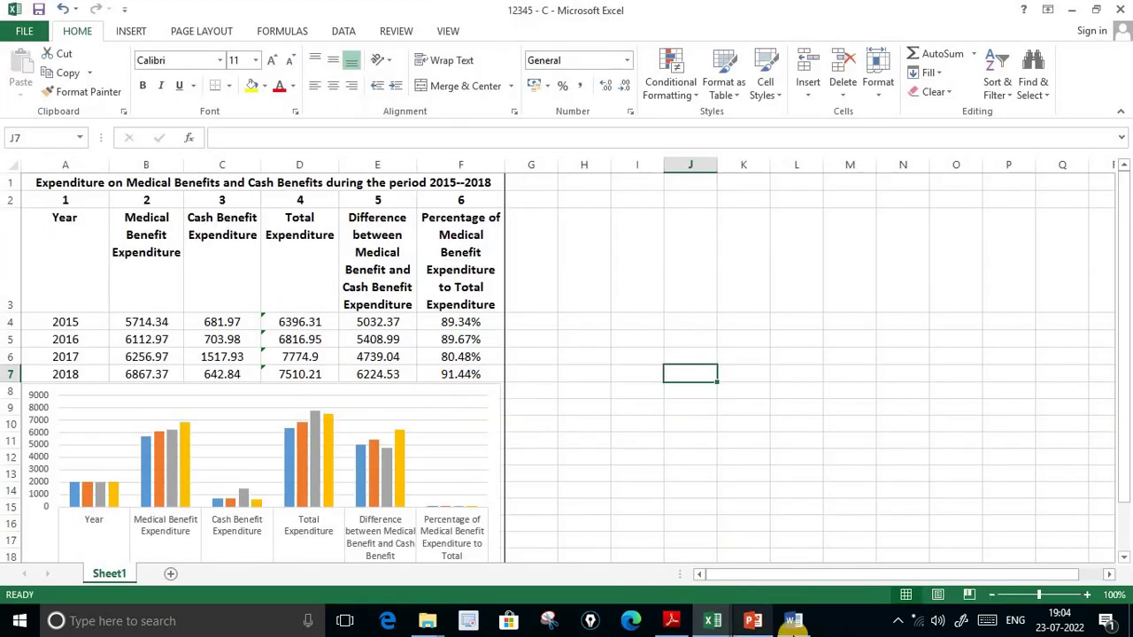
mouse_move(793, 620)
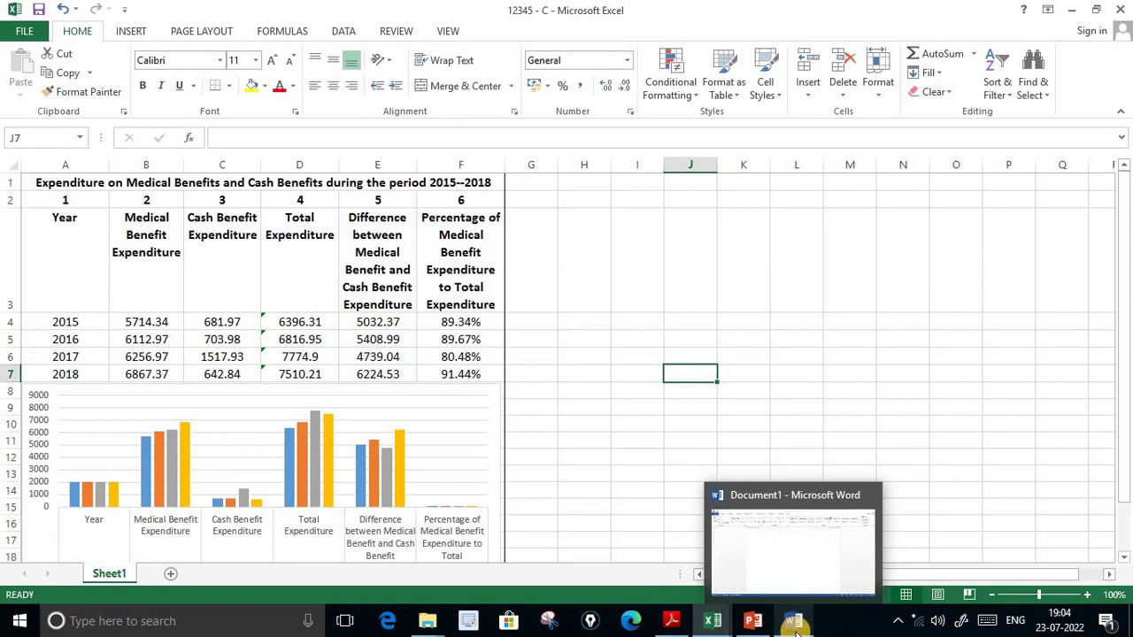
left_click(794, 624)
type("=rand()")
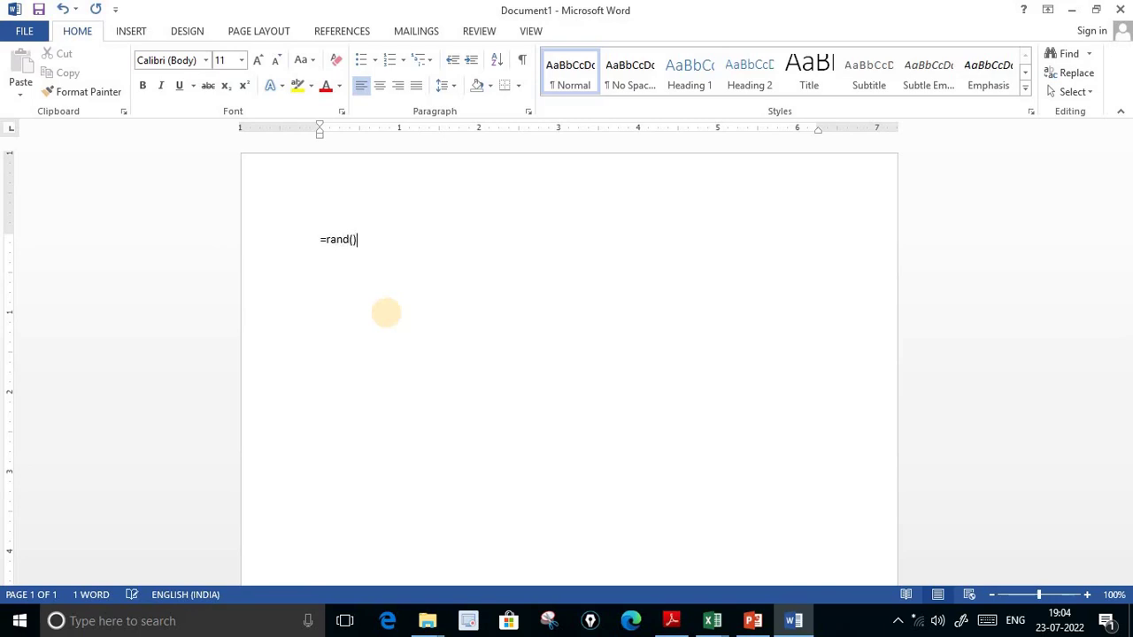
Expand =rand() into five sample paragraphs in Document1 and bring up Save As
key("Return")
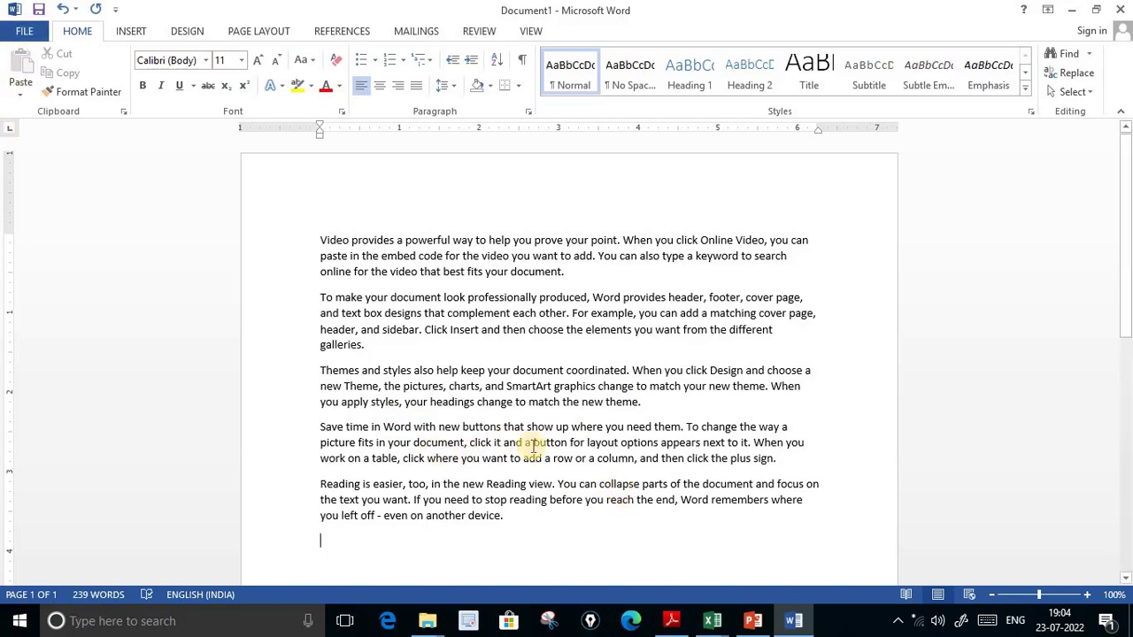
key("ctrl+s")
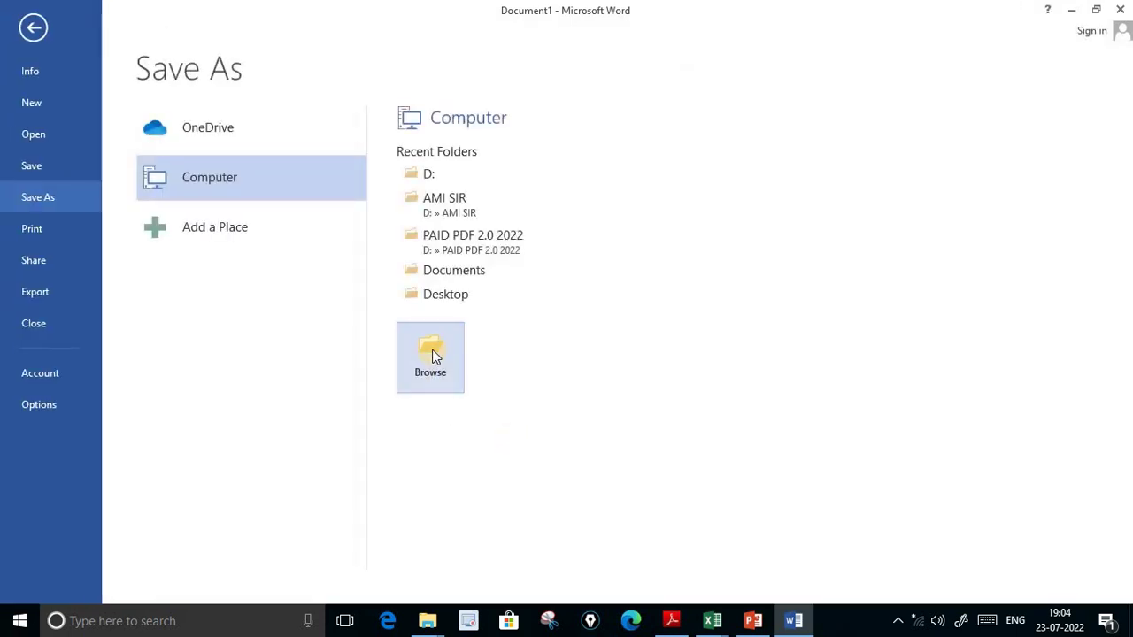
Target the Desktop > CST 2022 folder and name the document 123456-B
left_click(441, 376)
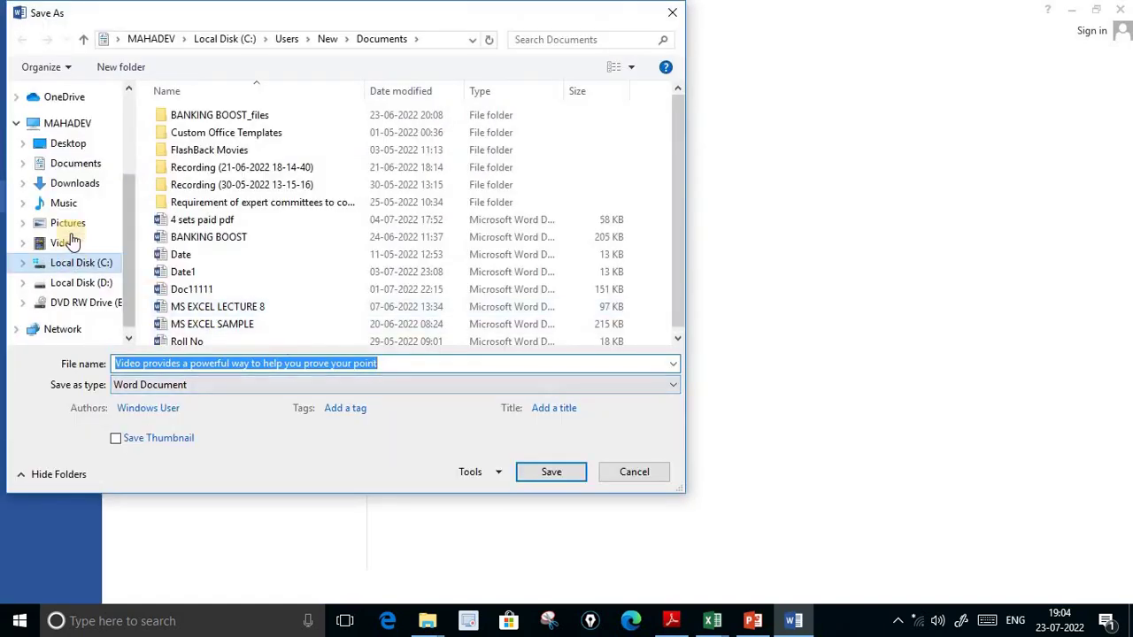
left_click(79, 145)
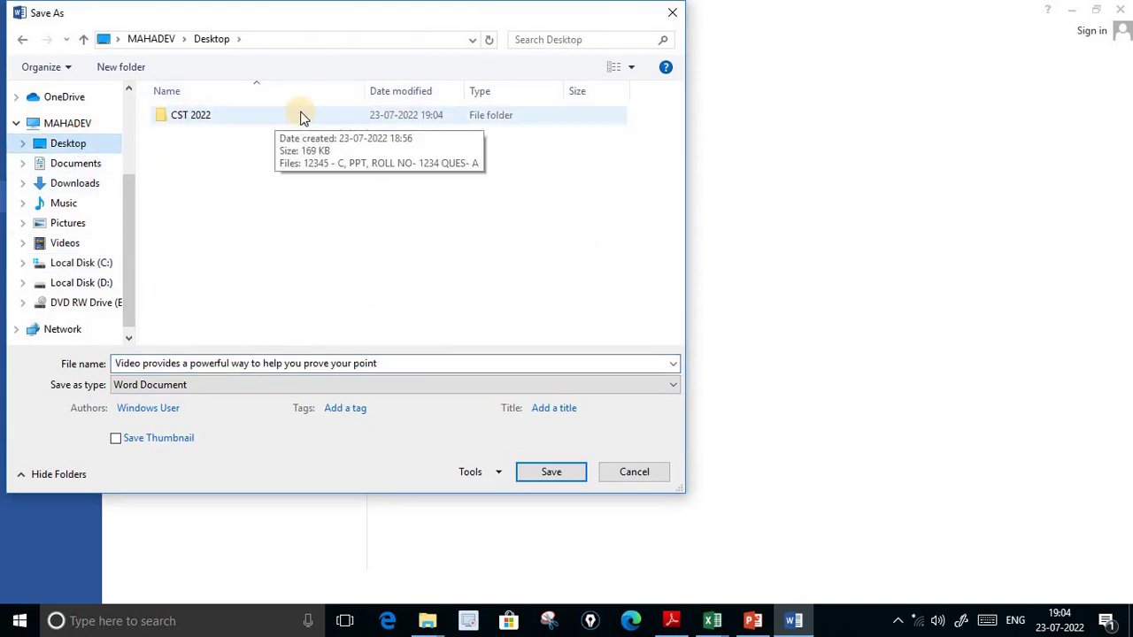
double_click(292, 116)
left_click(412, 363)
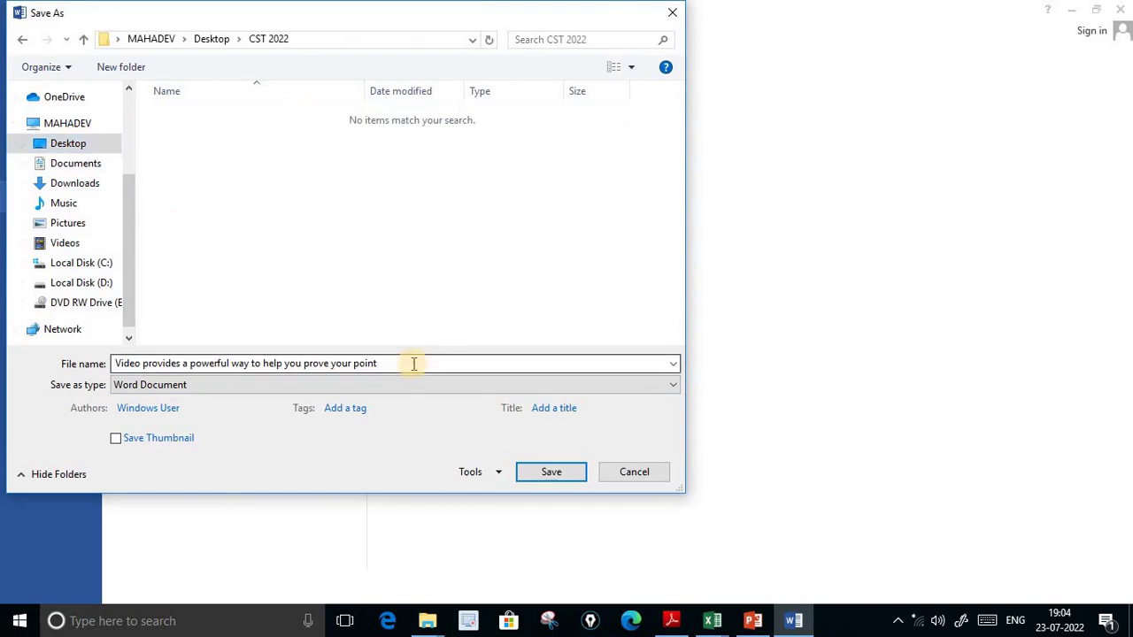
triple_click(272, 363)
key("BackSpace")
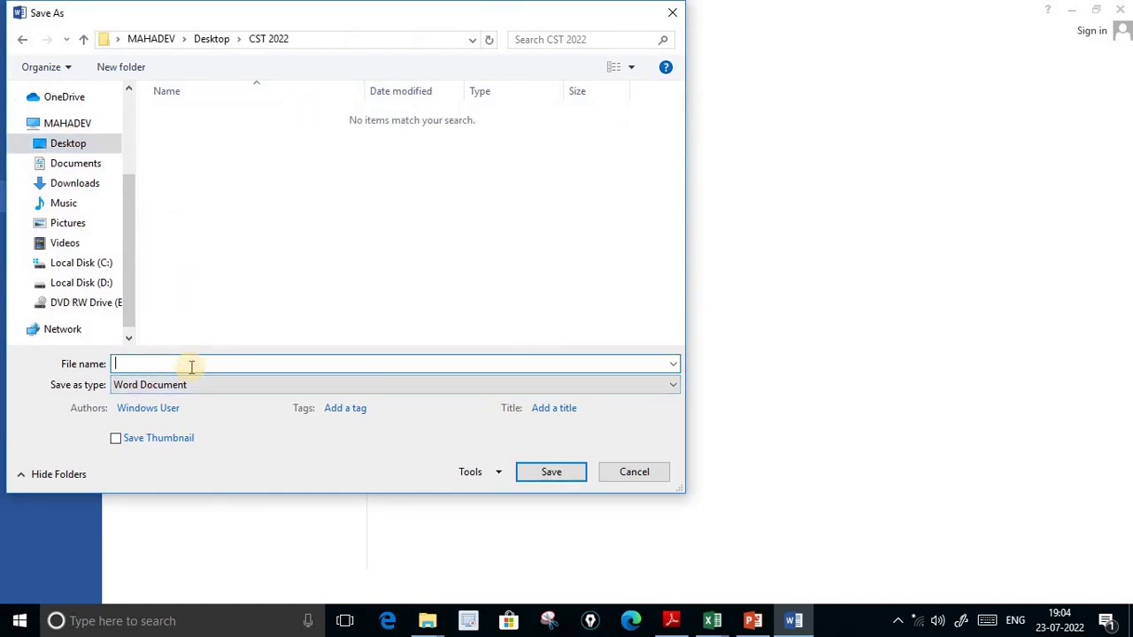
type("123456-")
type("B")
Save it as a Word 97-2003 Document, then return to Adobe Reader
left_click(270, 386)
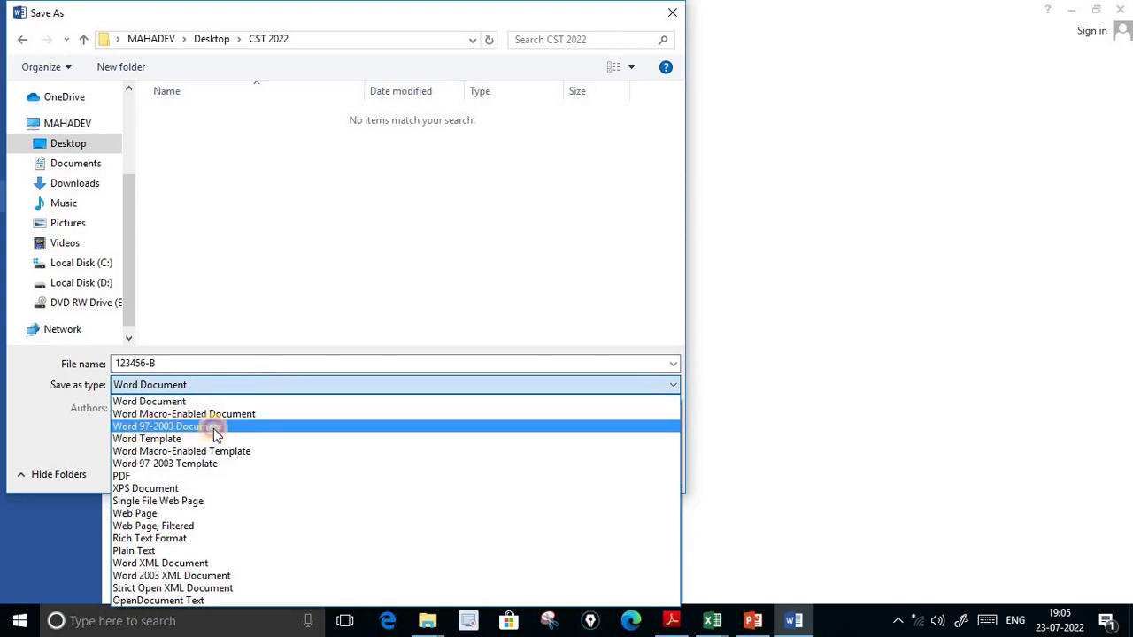
left_click(214, 428)
left_click(569, 474)
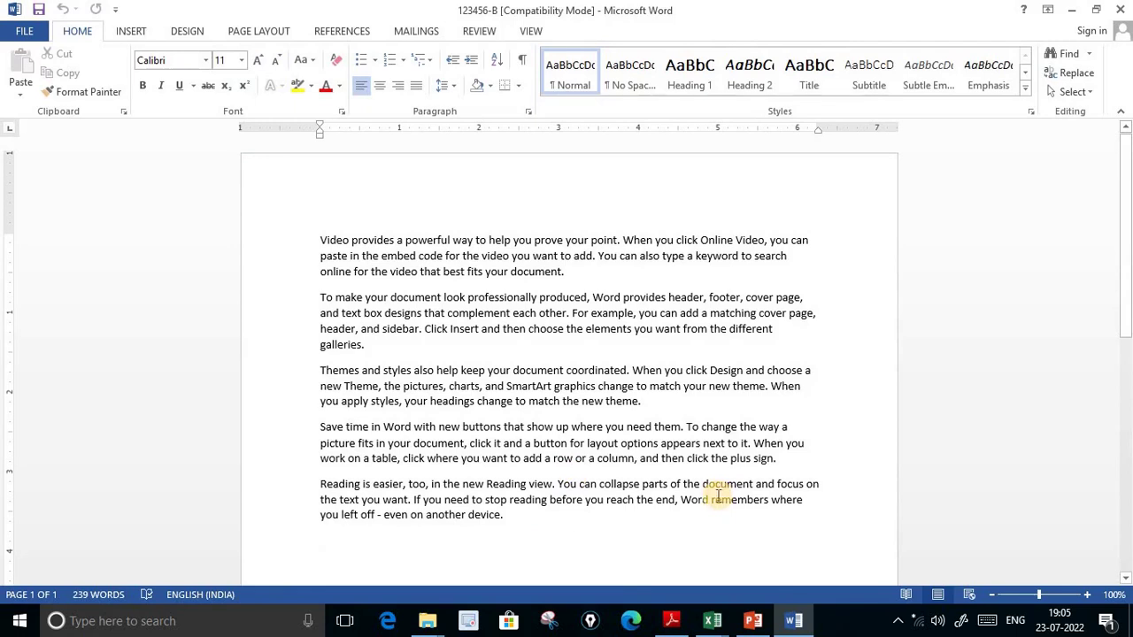
key("alt+Tab")
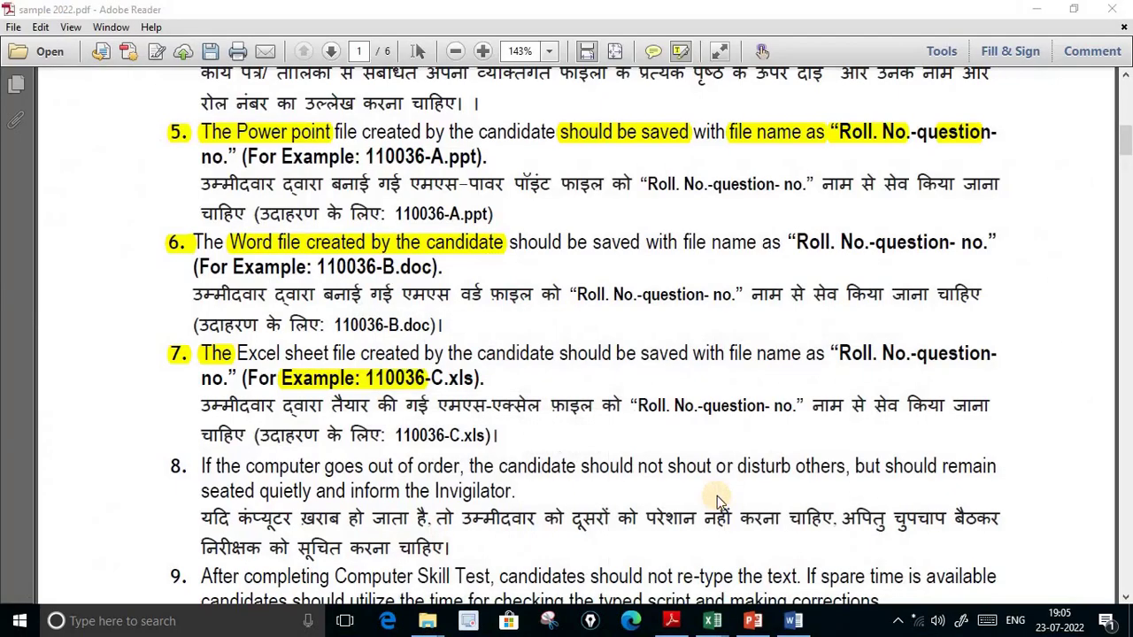
Minimize all windows and drag the CST 2022 folder to the middle of the desktop
key("super+d")
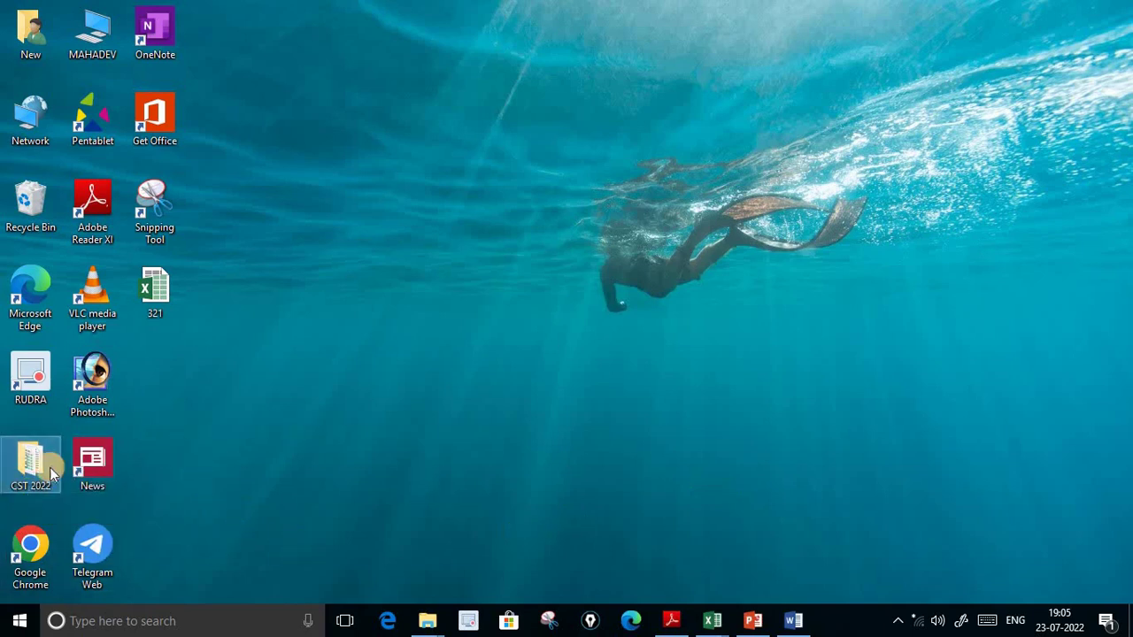
mouse_move(49, 458)
left_mouse_down()
mouse_move(359, 285)
mouse_move(338, 173)
mouse_move(351, 205)
left_mouse_up()
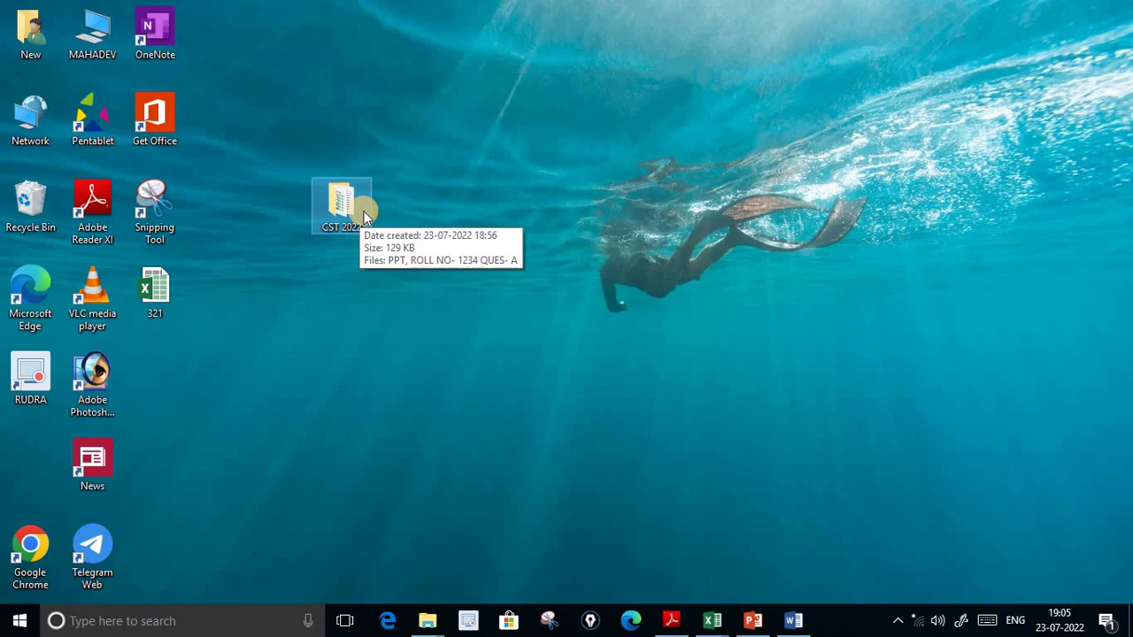
Open CST 2022 and check the 12345 - C file's properties
double_click(336, 209)
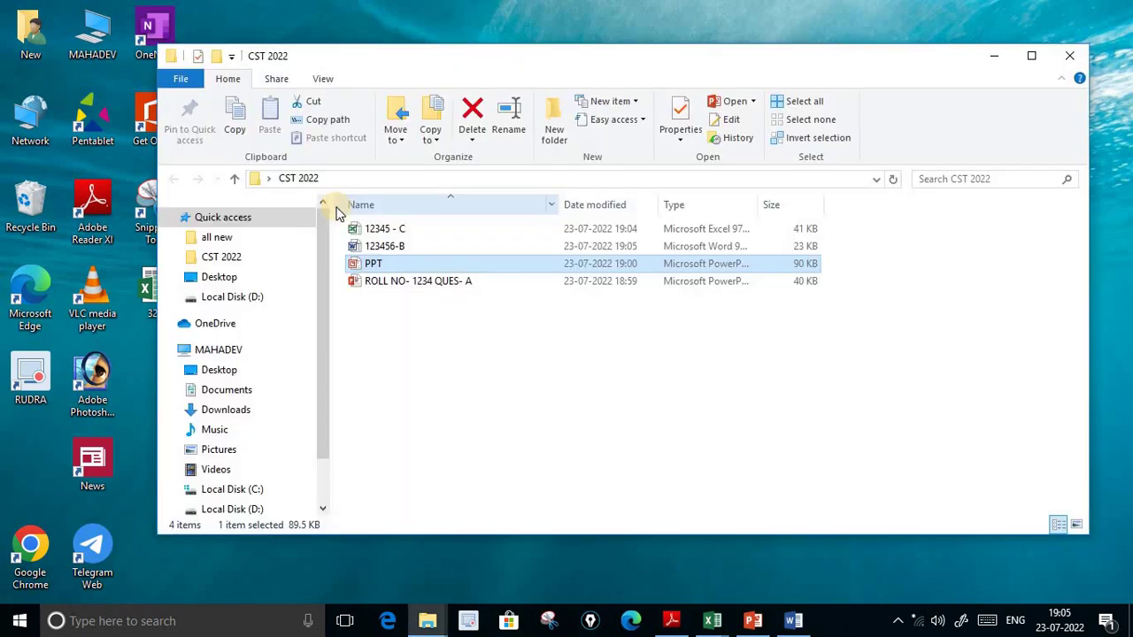
left_click(416, 234)
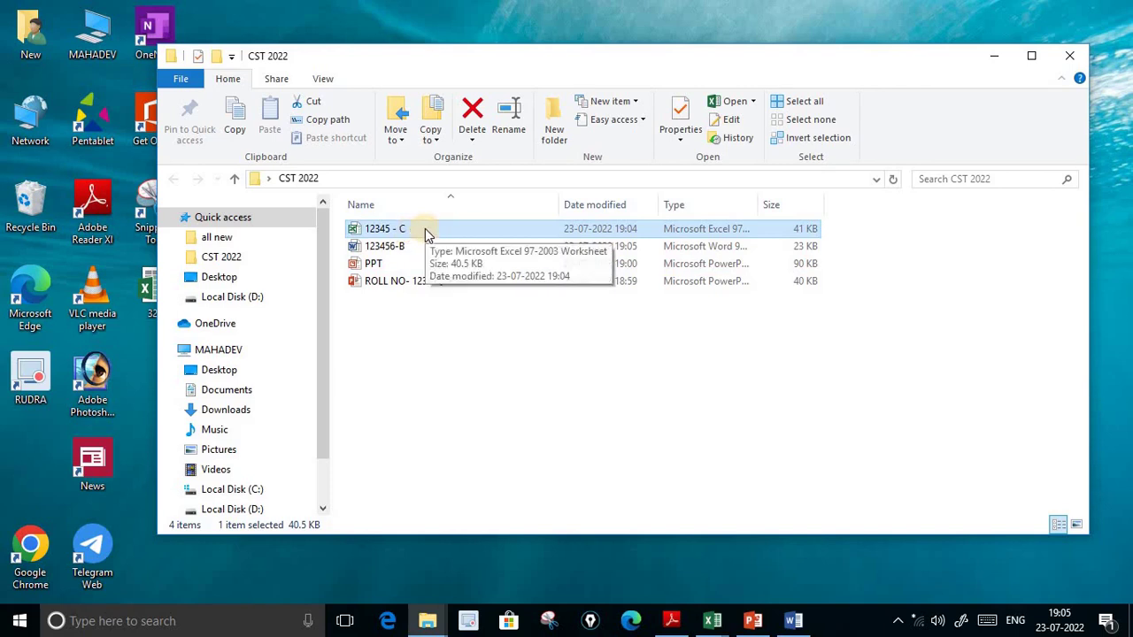
right_click(491, 230)
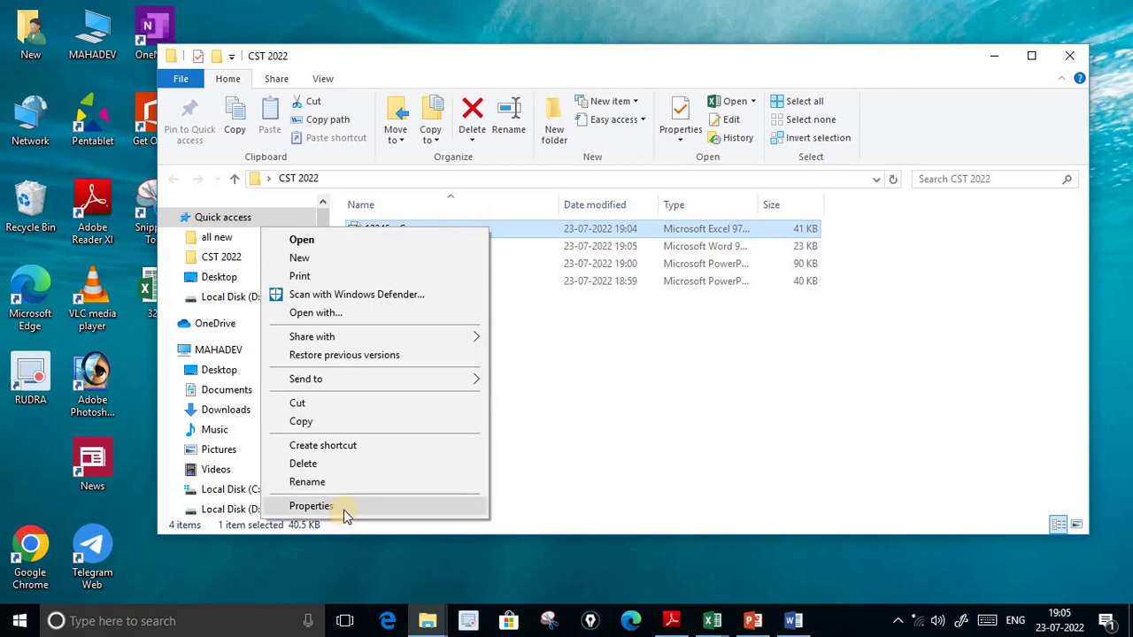
left_click(344, 510)
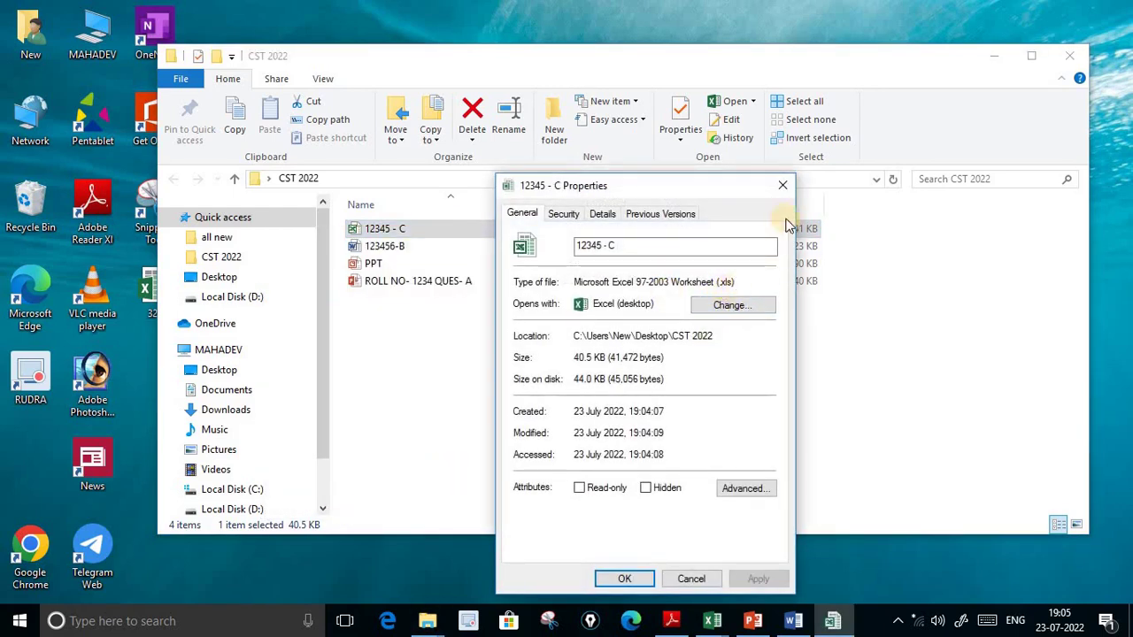
left_click(782, 185)
Show 123456-B's properties, confirming a Word 97-2003 .doc file
left_click(413, 247)
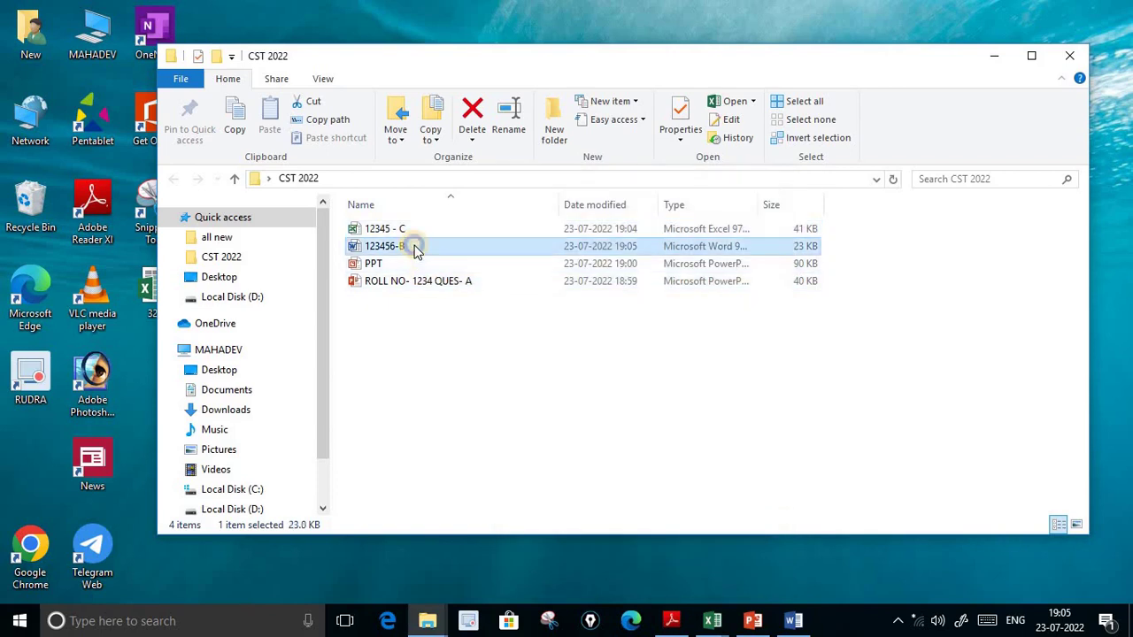
right_click(417, 252)
left_click(281, 540)
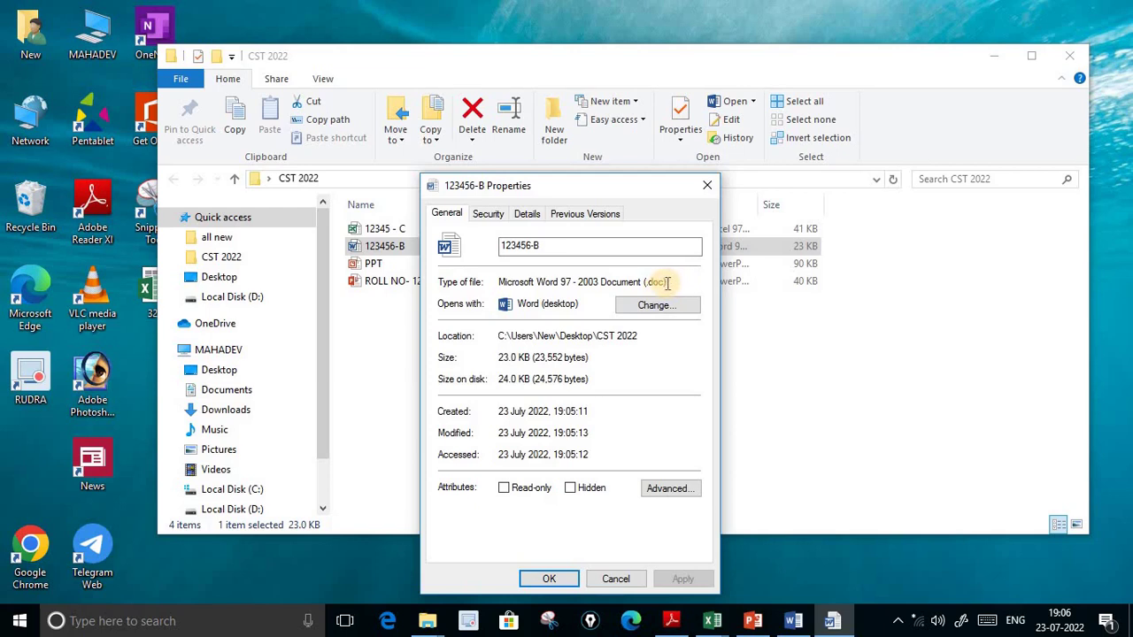
Check the PPT file's properties, confirming a PowerPoint 97-2003 .ppt presentation
left_click(422, 268)
right_click(423, 271)
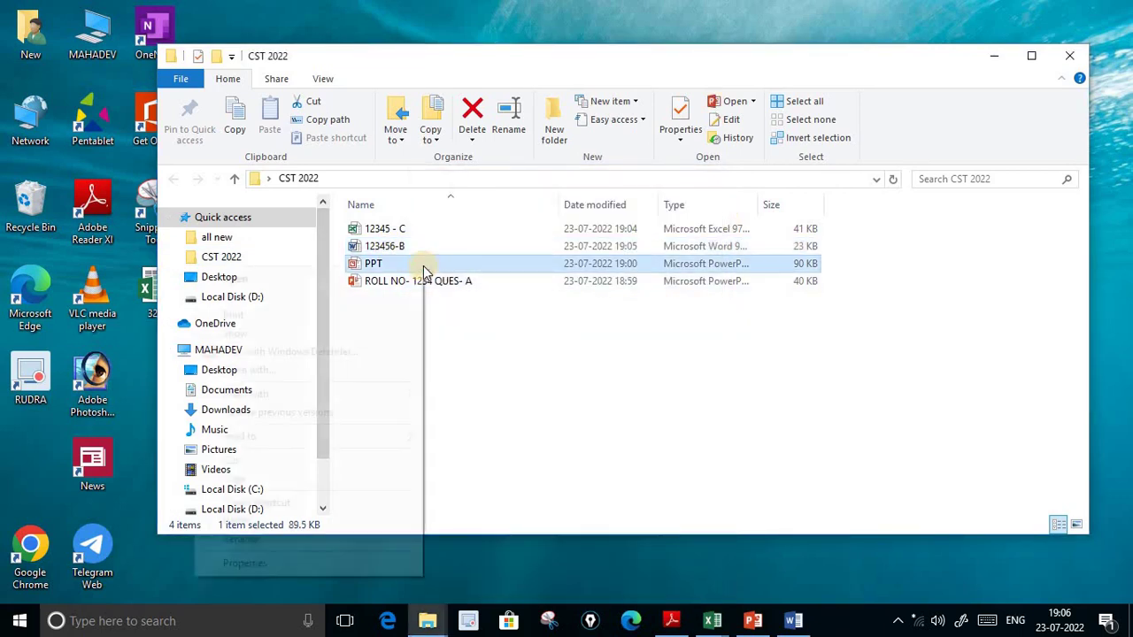
left_click(282, 562)
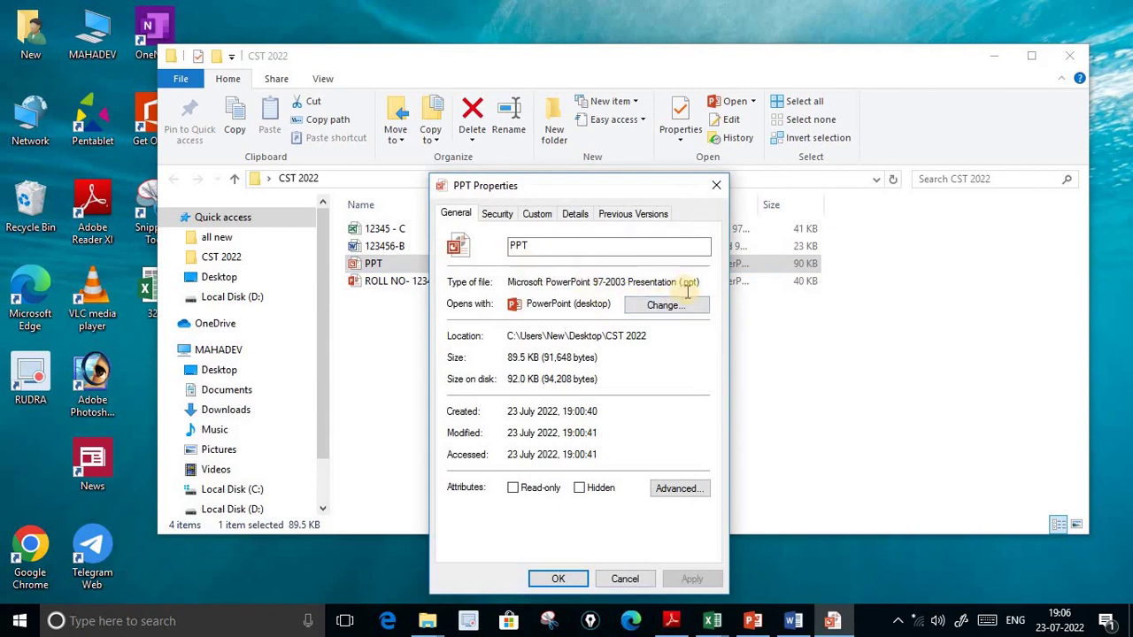
left_click(716, 185)
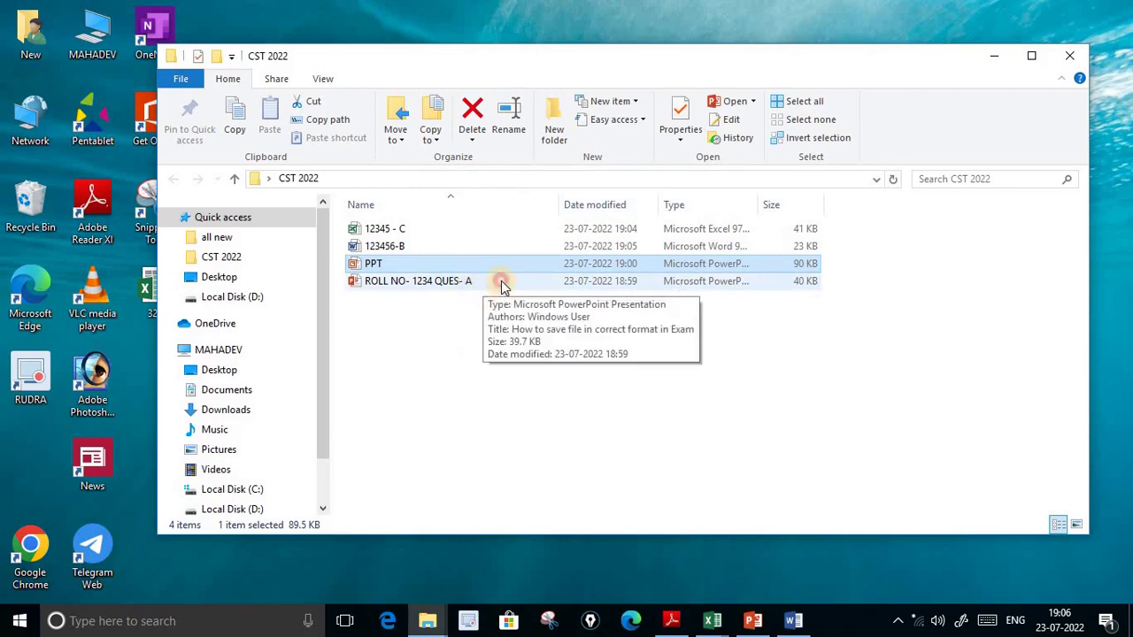
Check ROLL NO- 1234 QUES- A's properties, confirming a .pptx presentation
left_click(501, 282)
right_click(500, 280)
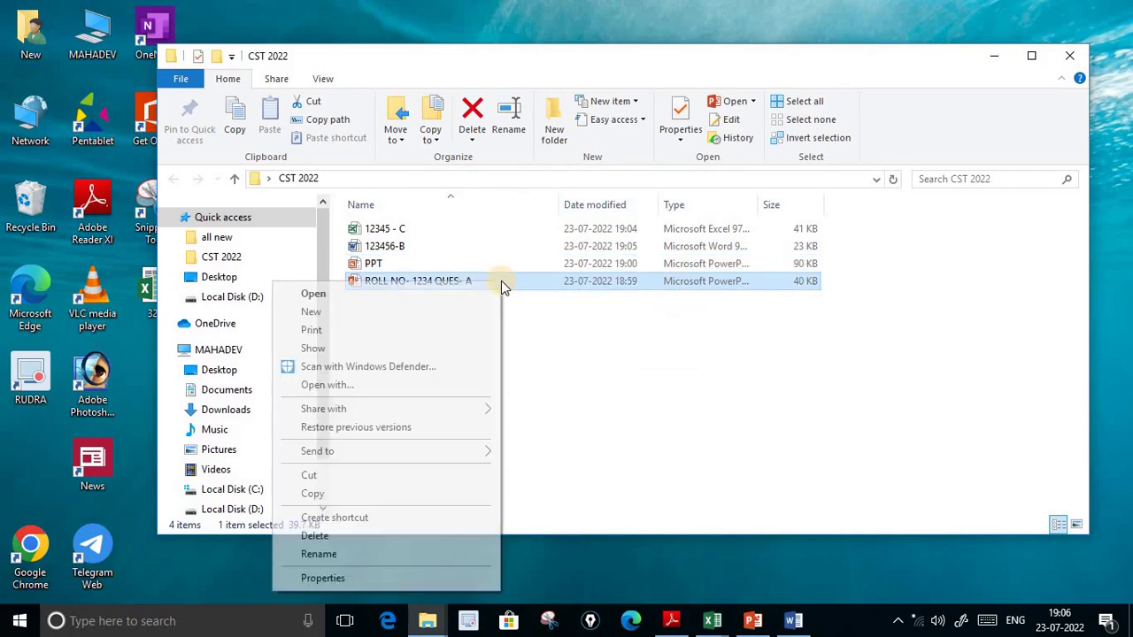
left_click(381, 577)
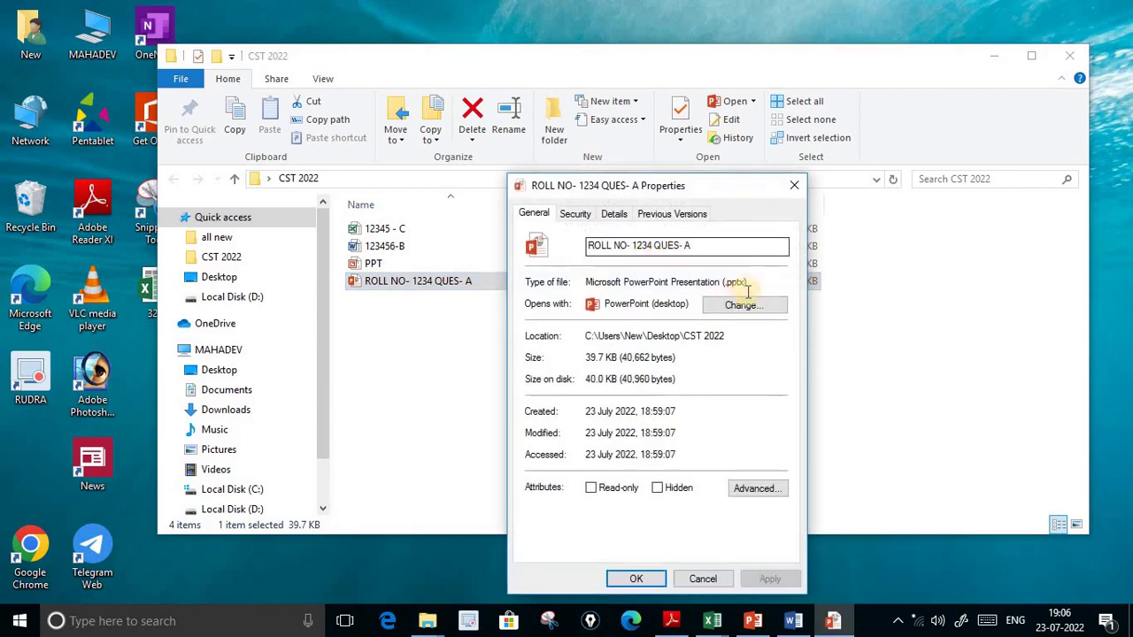
left_click(794, 185)
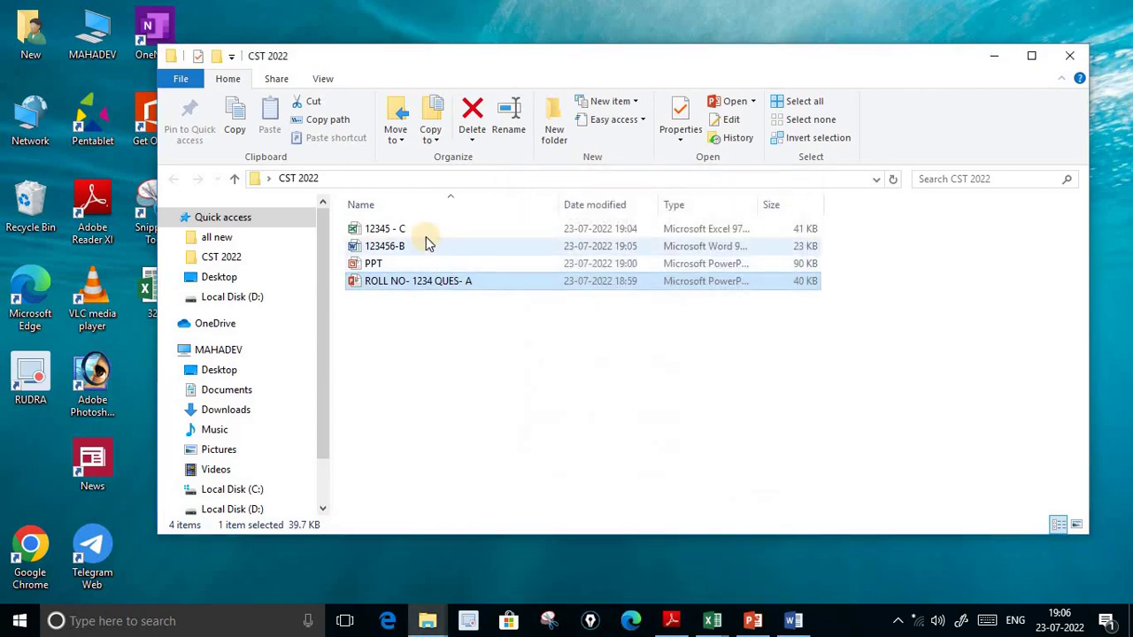
left_click(411, 265)
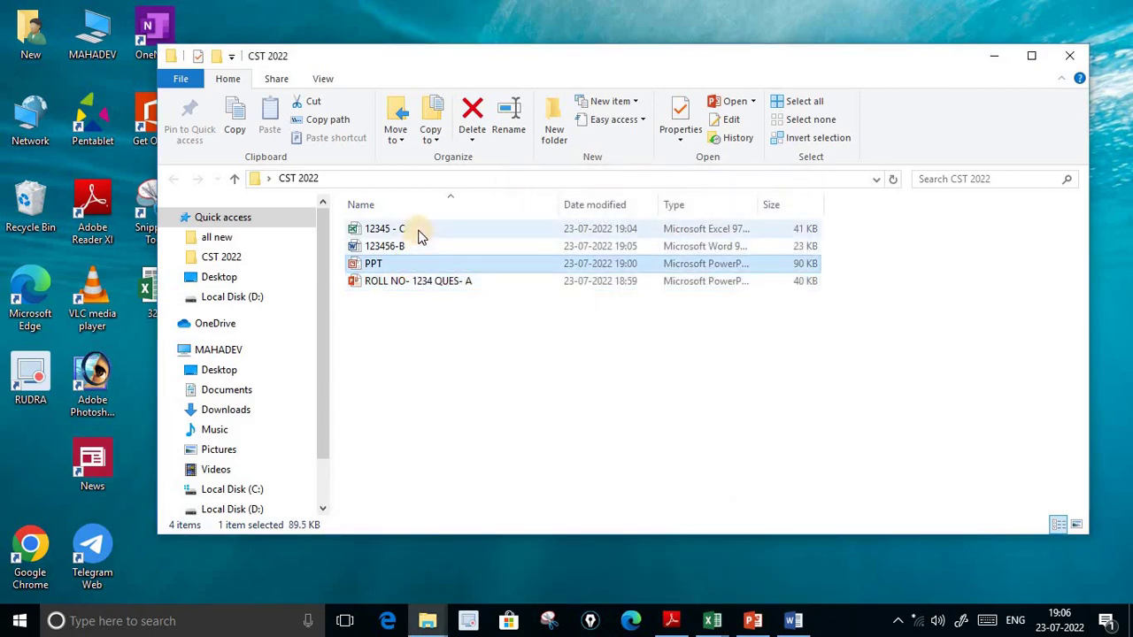
Open the 12345 - C workbook in Excel and preview its print layout
double_click(415, 230)
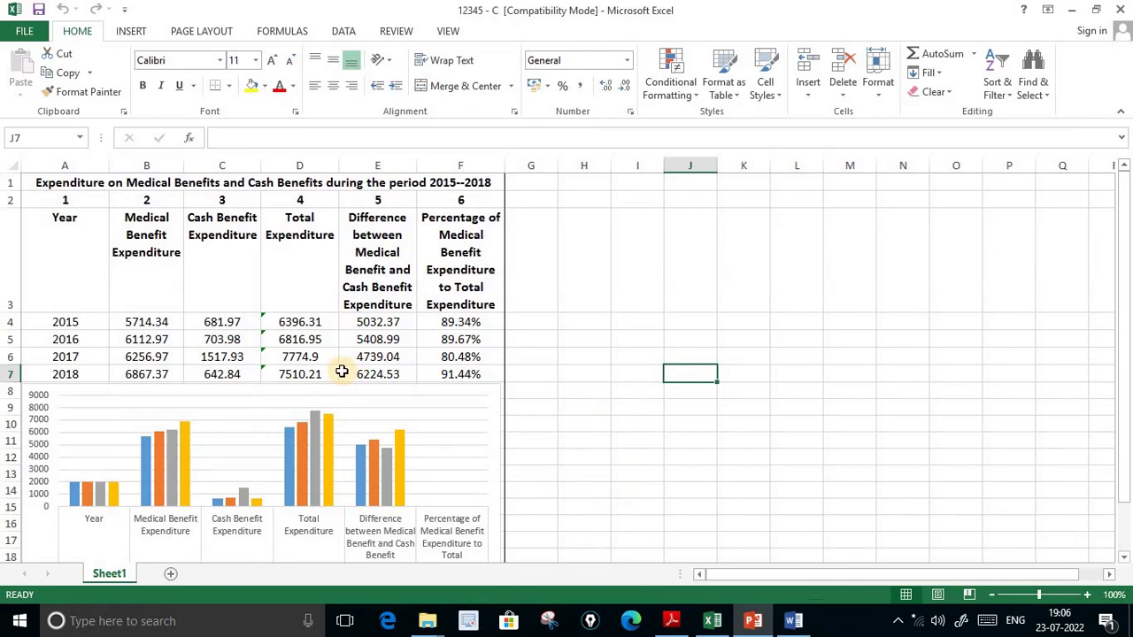
key("ctrl+p")
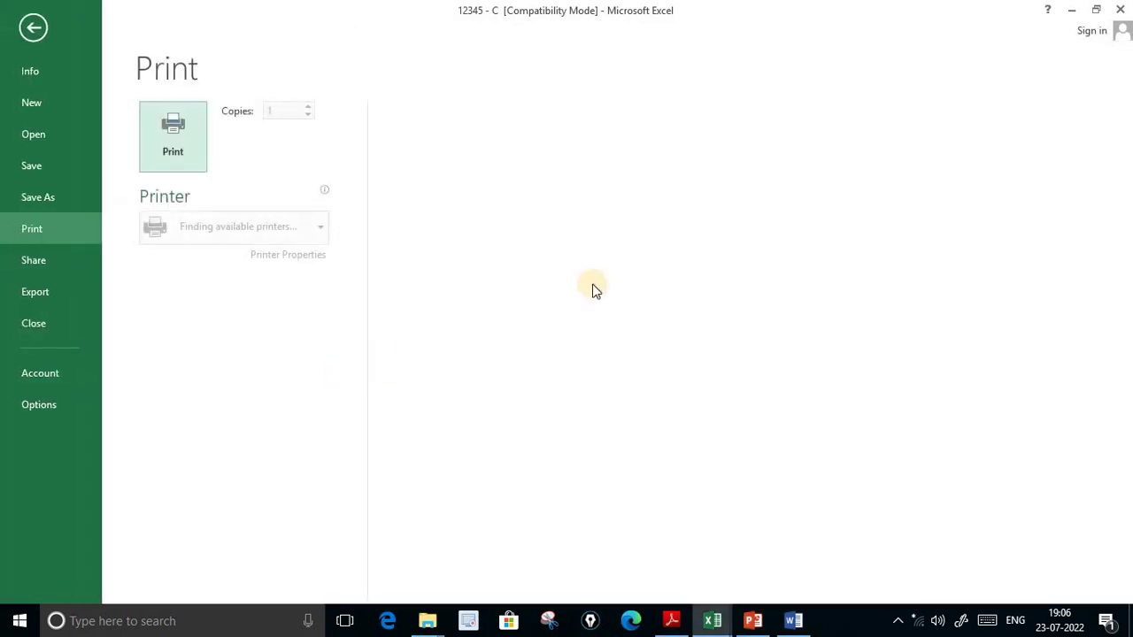
left_click(676, 480)
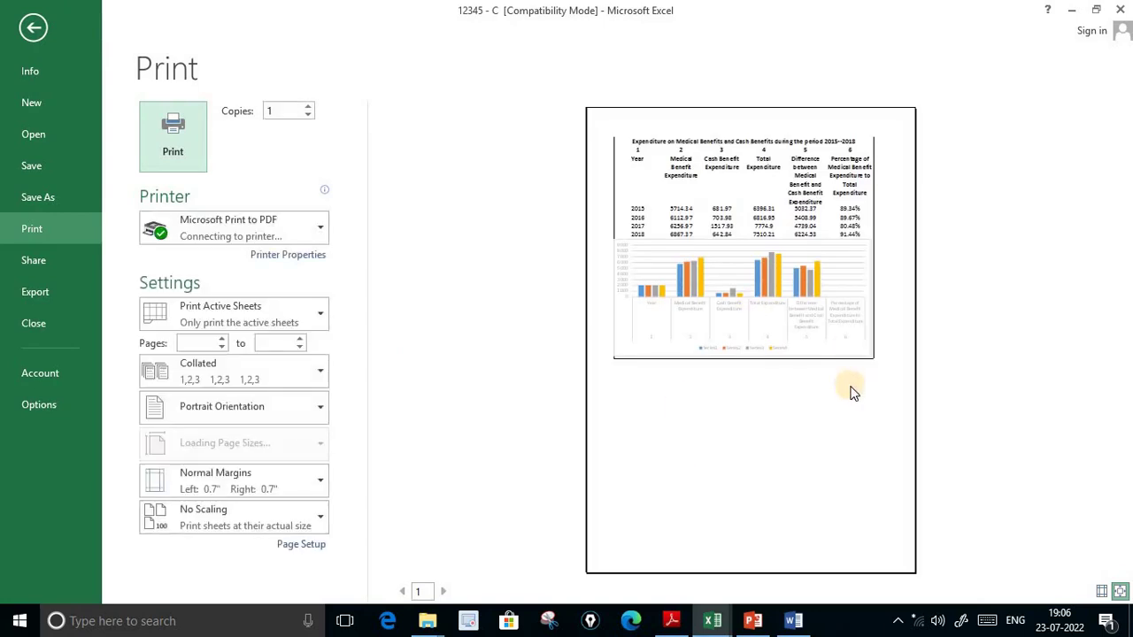
left_click(33, 27)
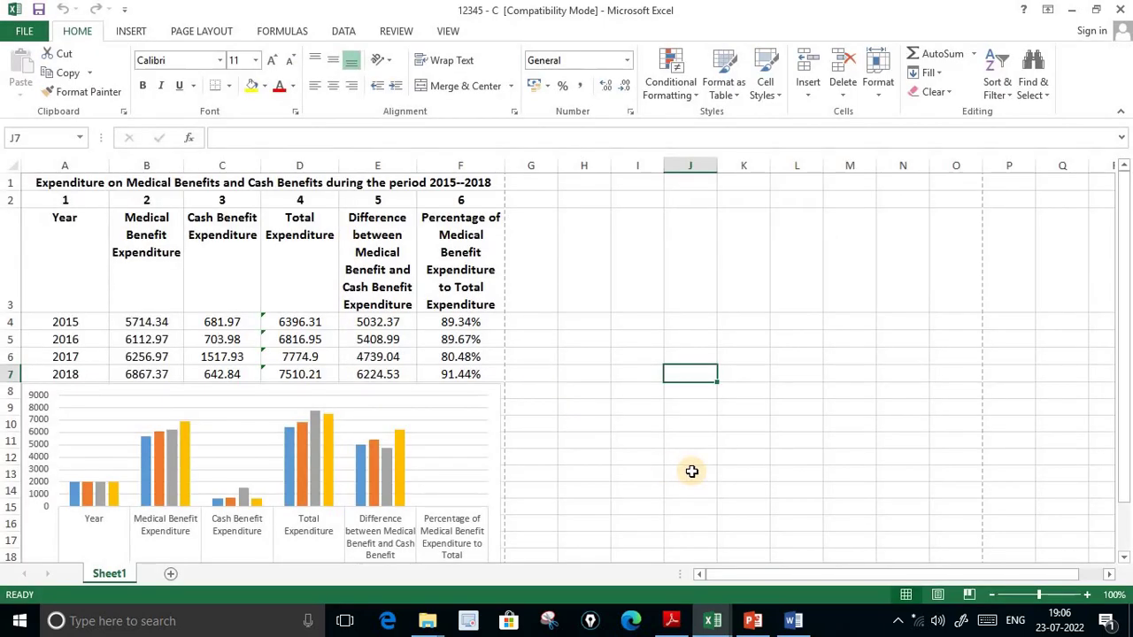
Compare the PPT extensions slide in PowerPoint against the instructions PDF
left_click(753, 620)
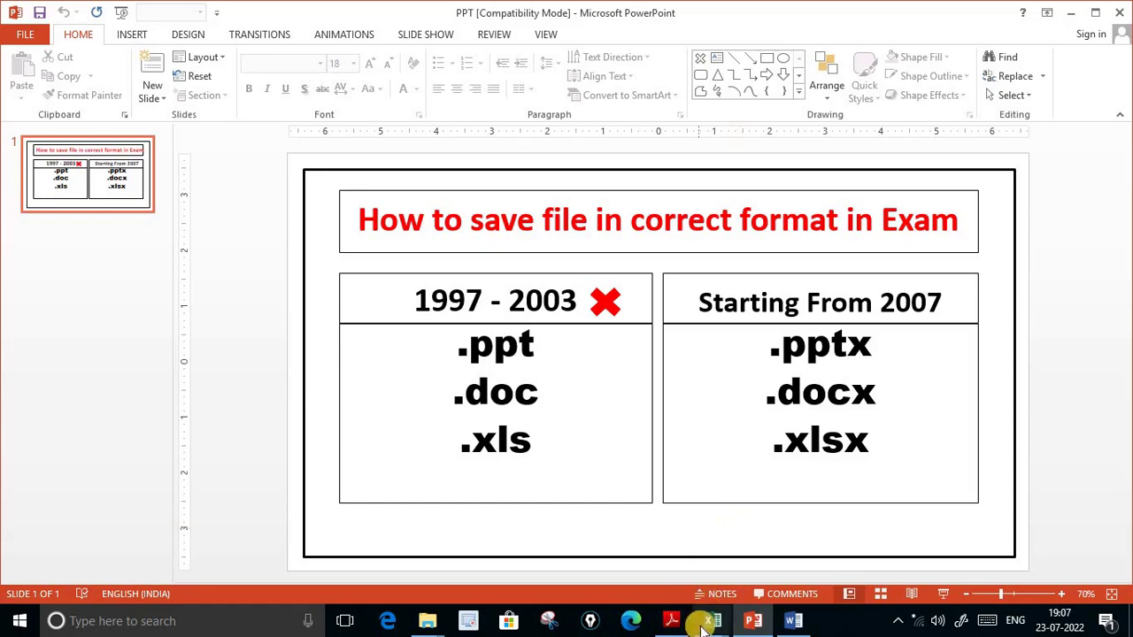
left_click(670, 621)
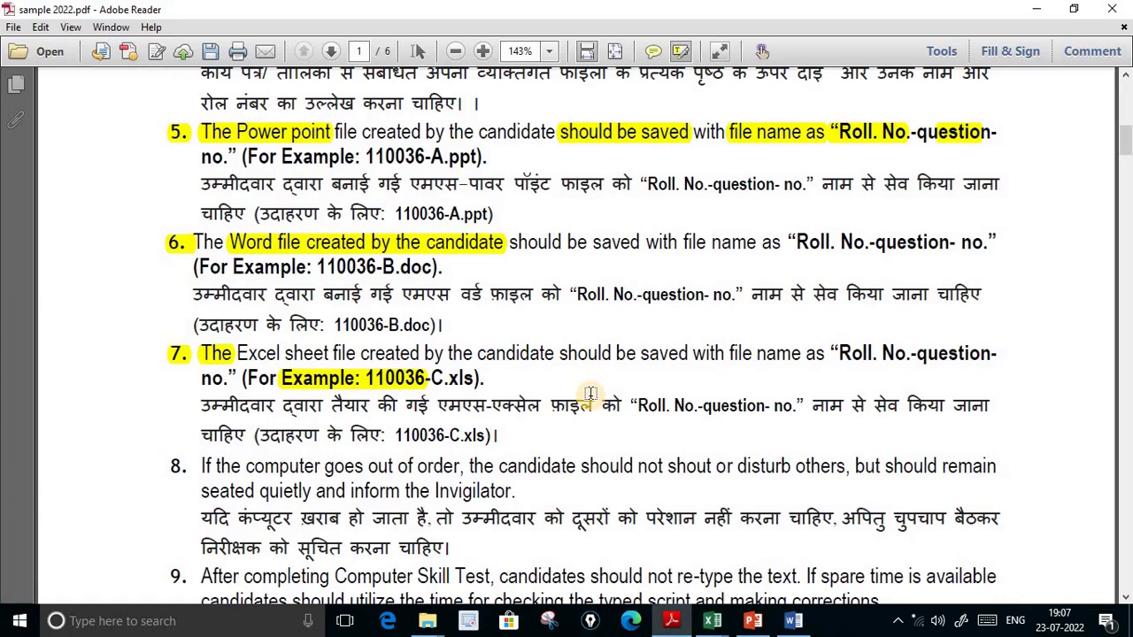
left_click(752, 620)
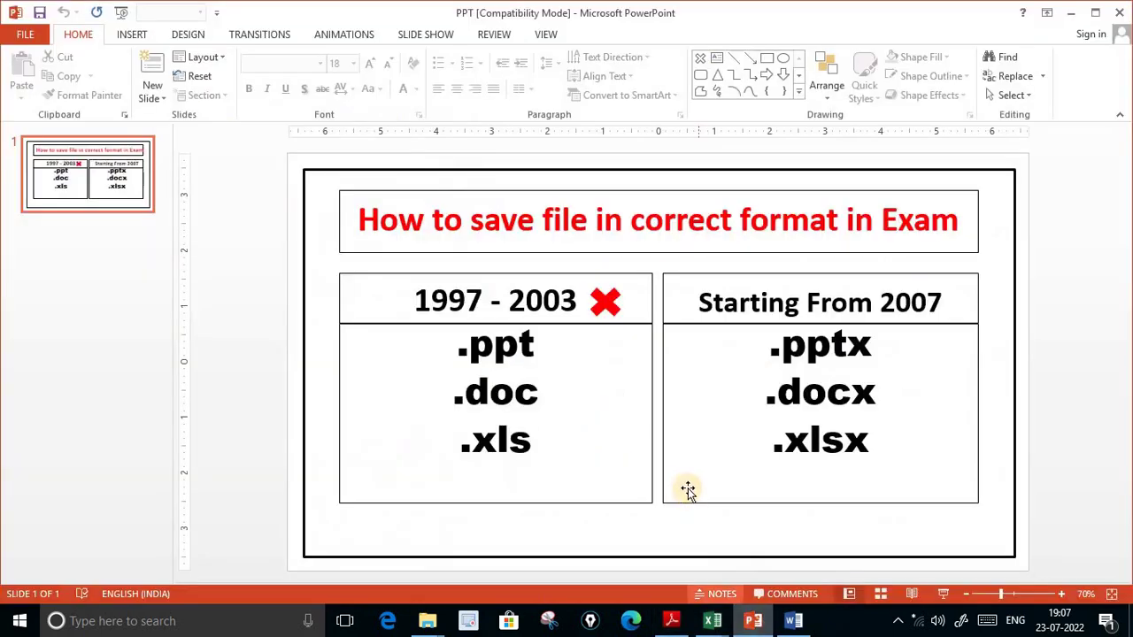